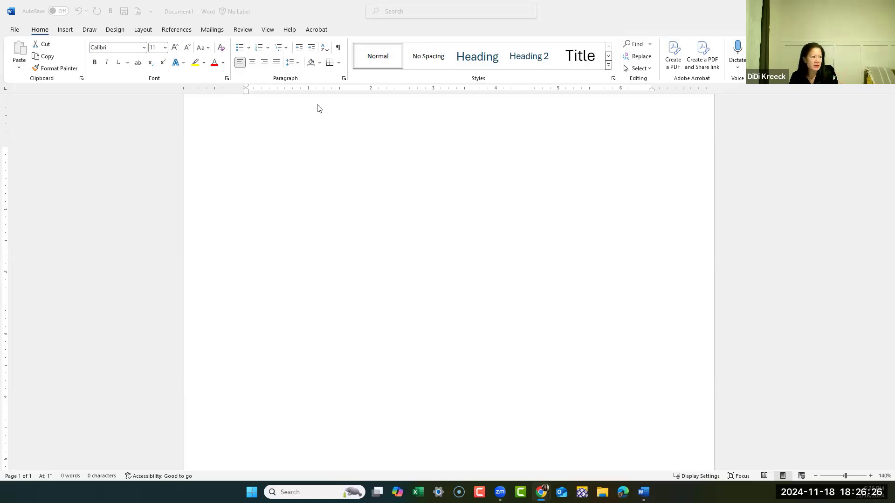
Enter the title "Pasadena City College Certificate Programs" at the start of the document, followed by two line breaks
click(308, 167)
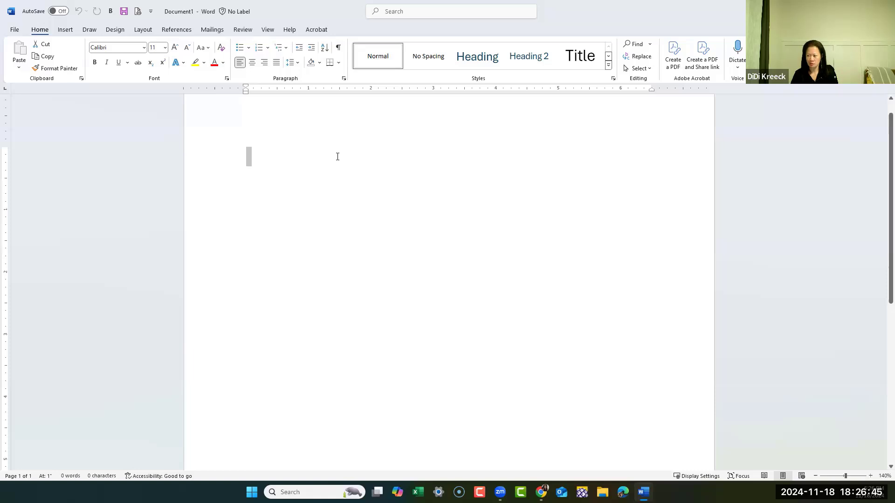
click(249, 151)
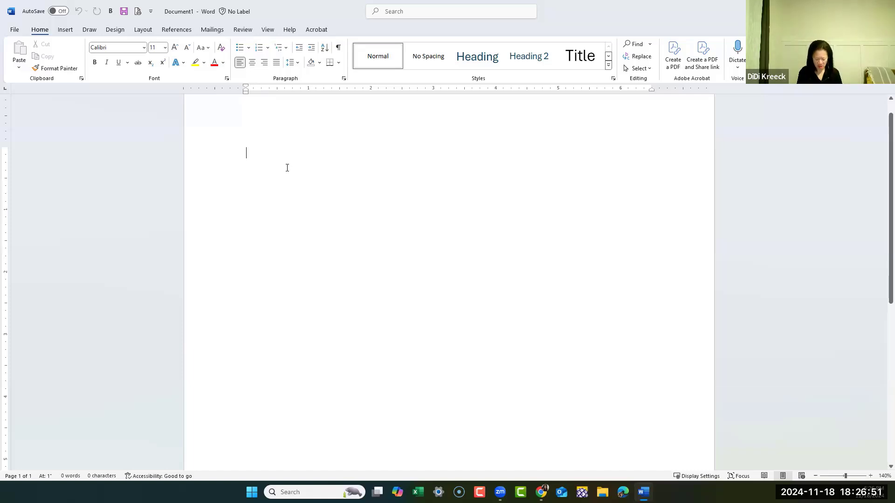
text(Pasade)
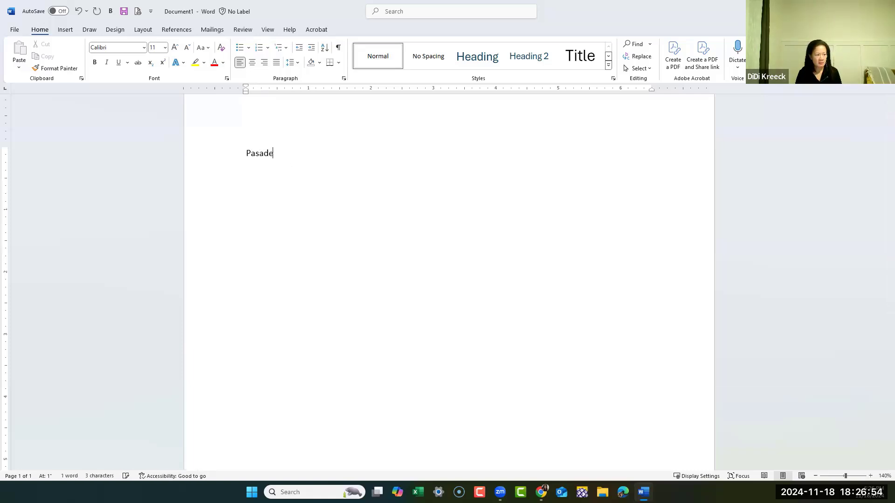
text(na C)
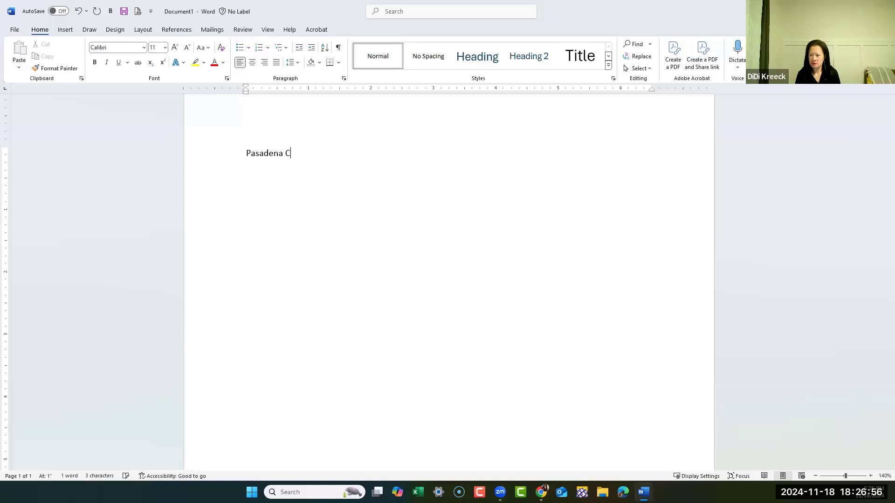
text(ity Co)
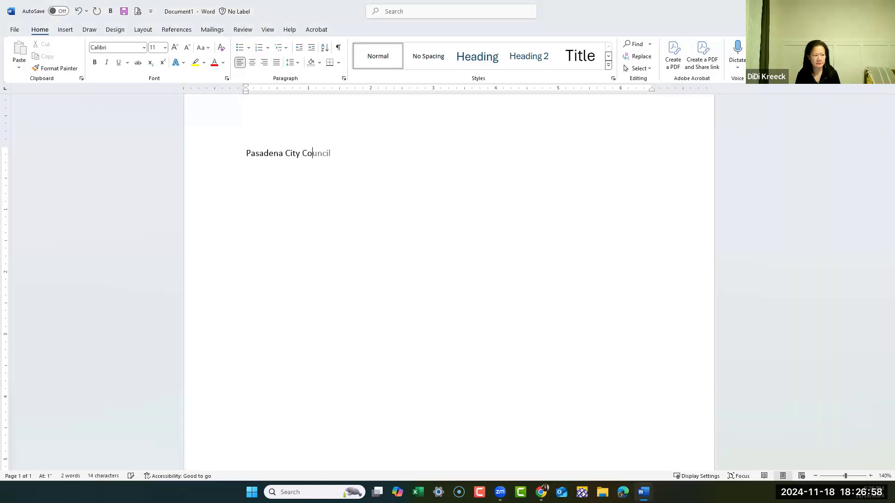
text(llege Cer)
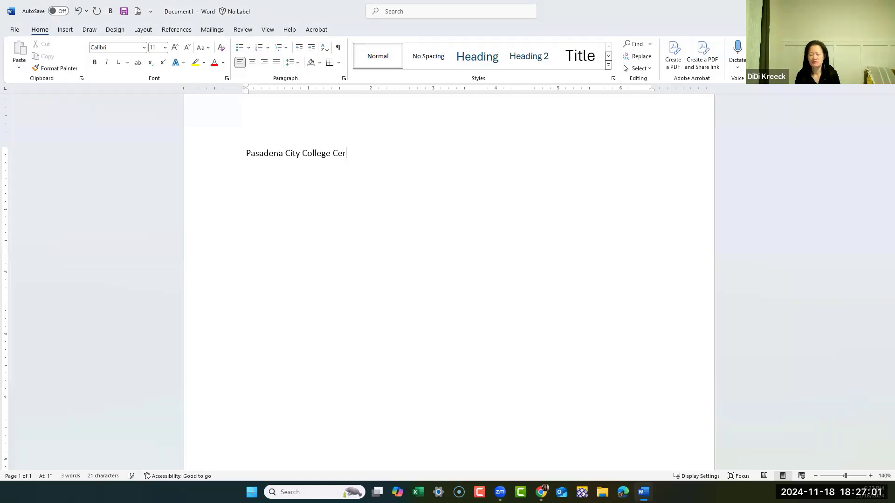
text(tificate)
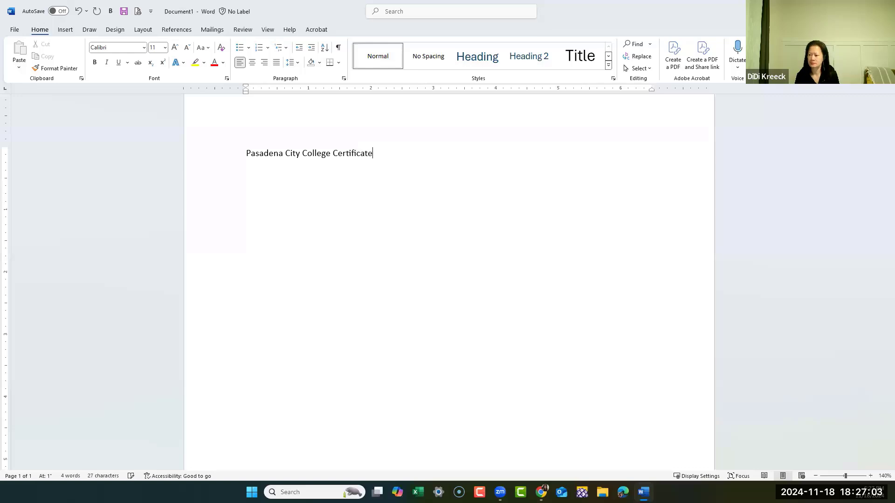
text( Programs)
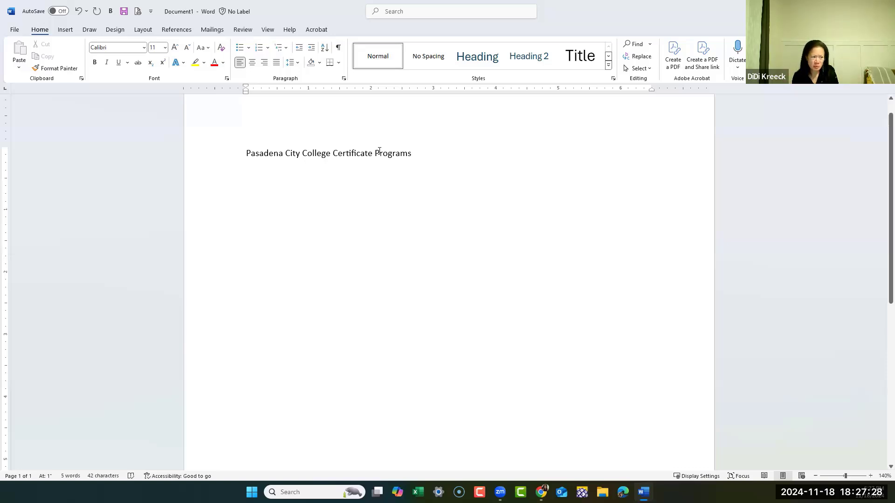
key(Return)
key(Return)
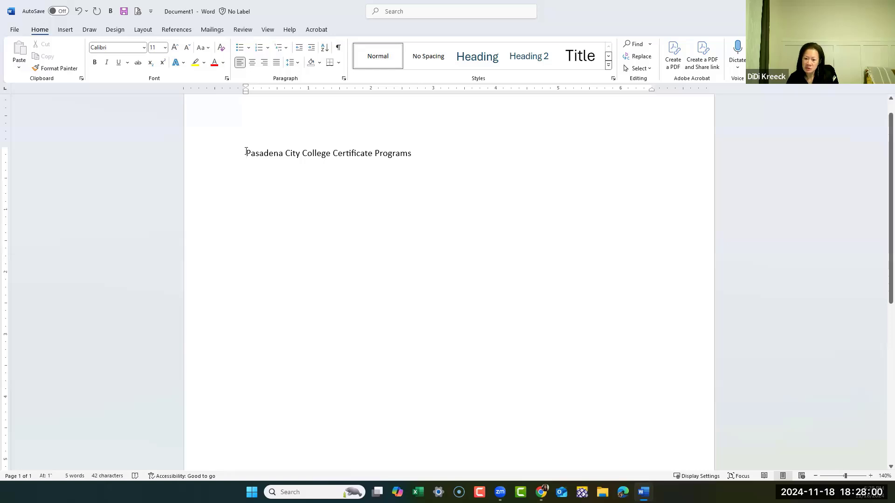
Format the title text in Arial, size 20, with the standard blue font color
drag(246, 152, 393, 152)
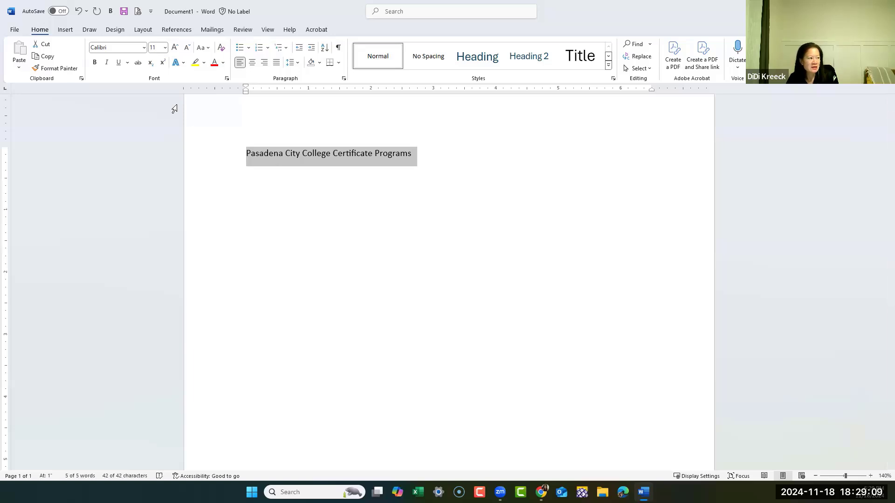
click(144, 48)
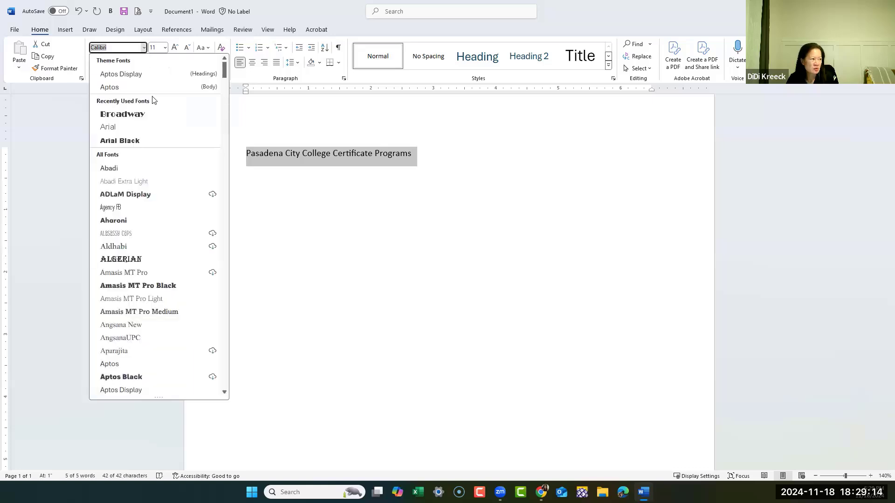
click(171, 130)
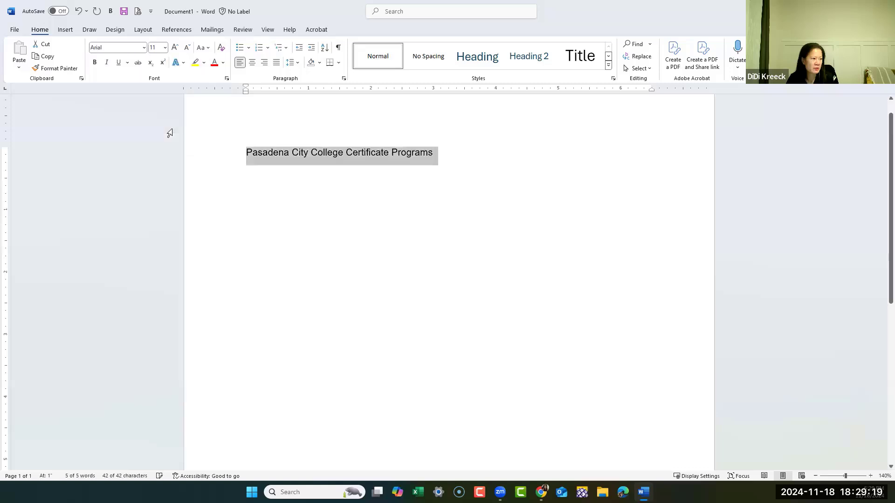
click(166, 48)
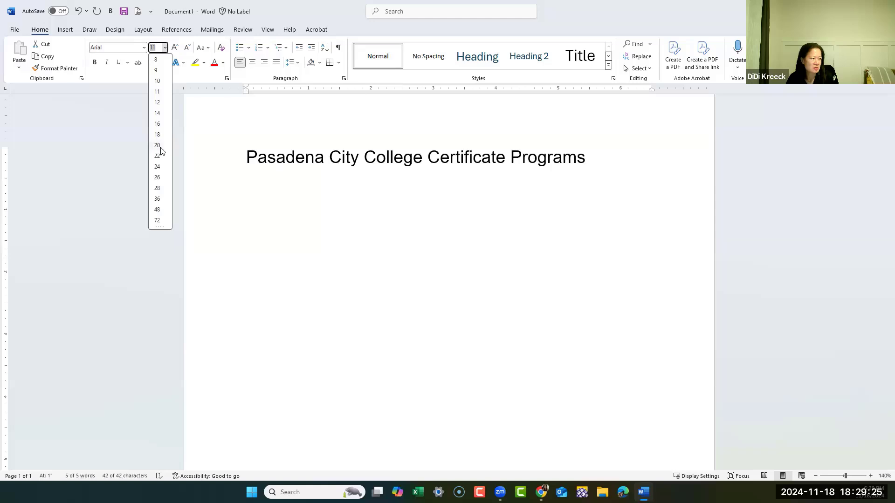
click(158, 146)
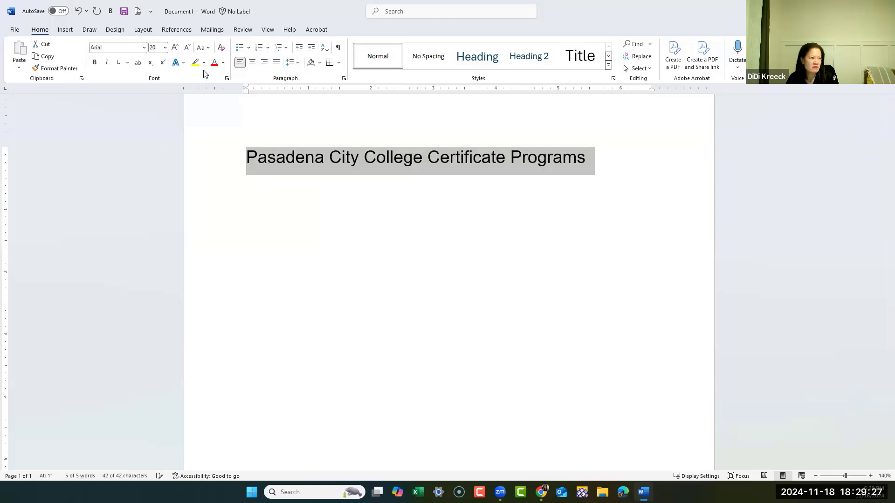
click(223, 62)
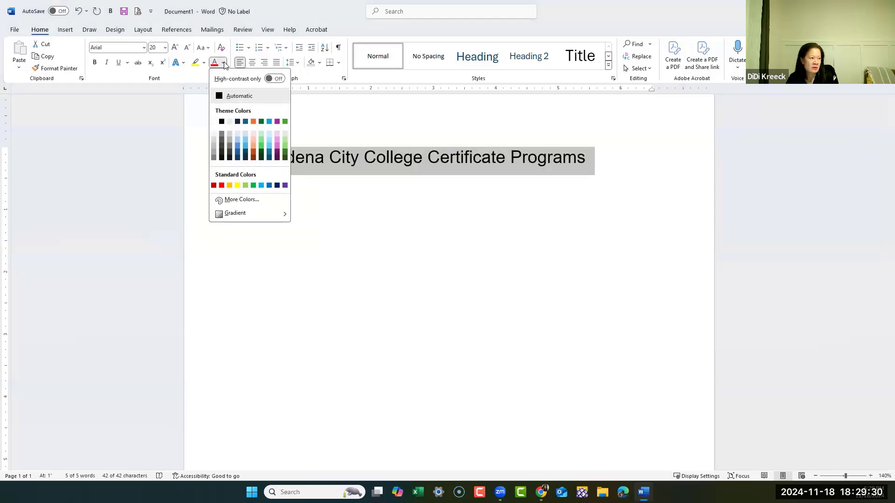
click(269, 187)
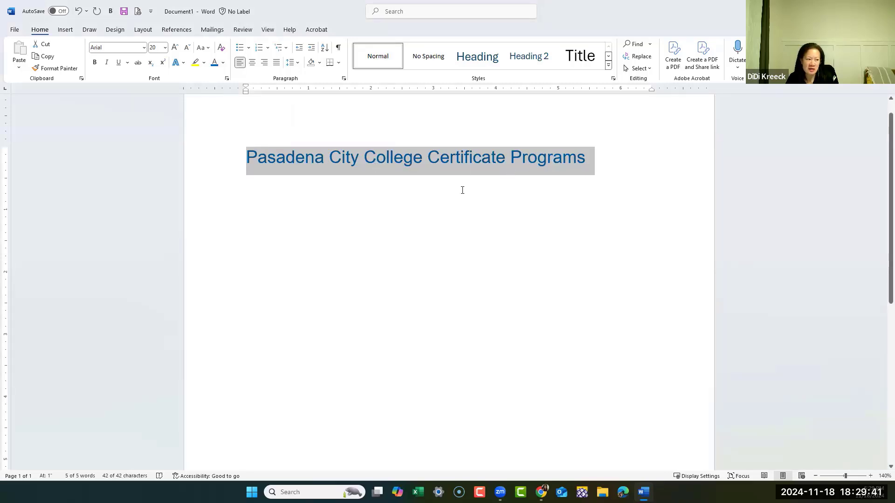
click(328, 219)
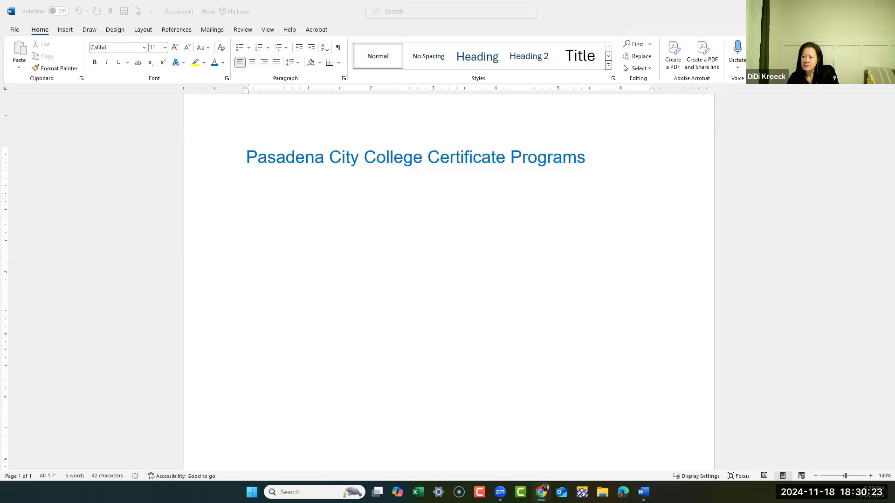
click(339, 211)
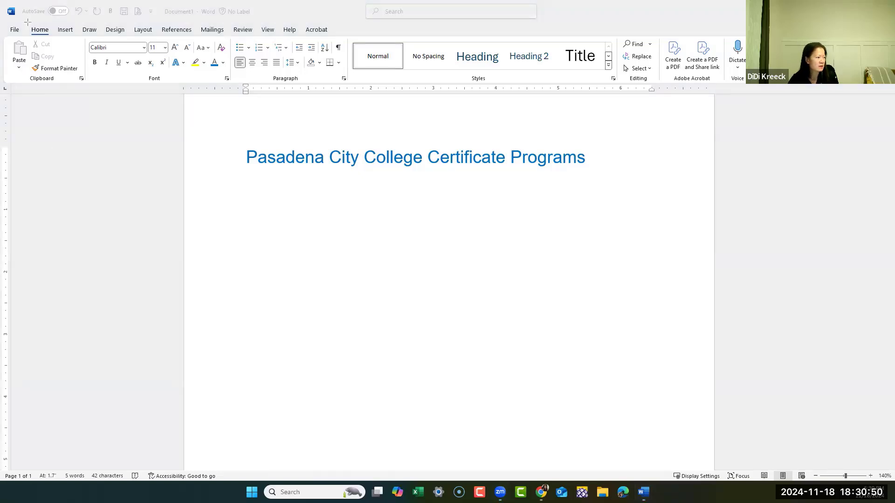
drag(24, 20, 54, 38)
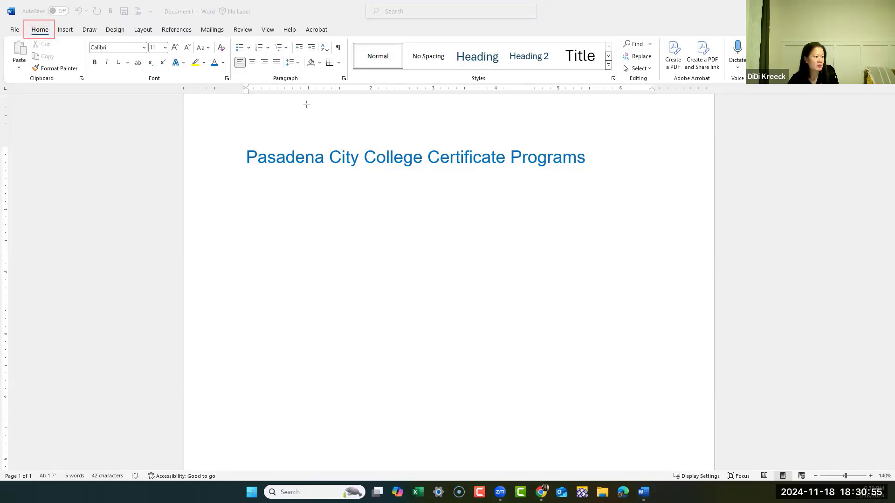
mouse_move(224, 34)
mouse_down()
mouse_move(349, 59)
mouse_move(350, 87)
mouse_up()
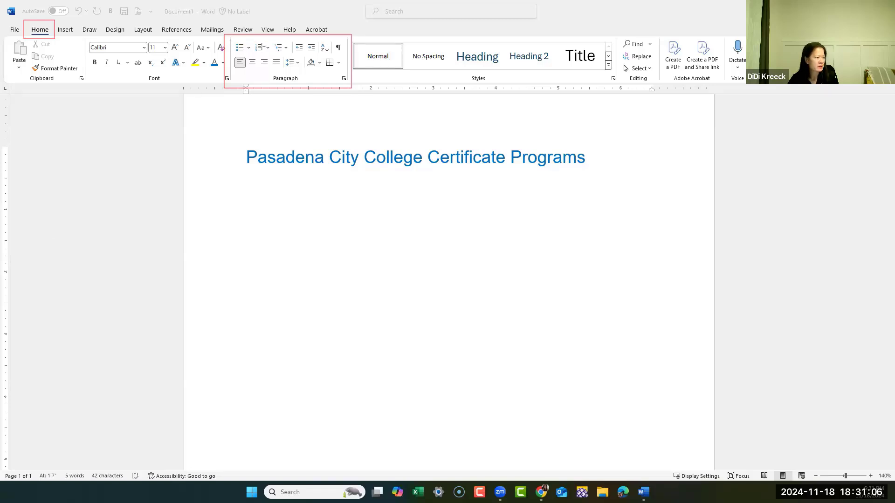
drag(228, 41, 295, 57)
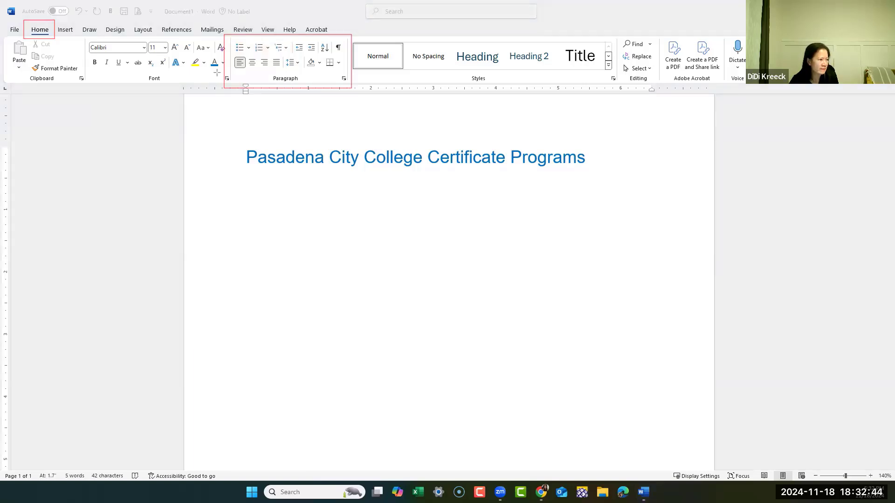
drag(229, 39, 252, 56)
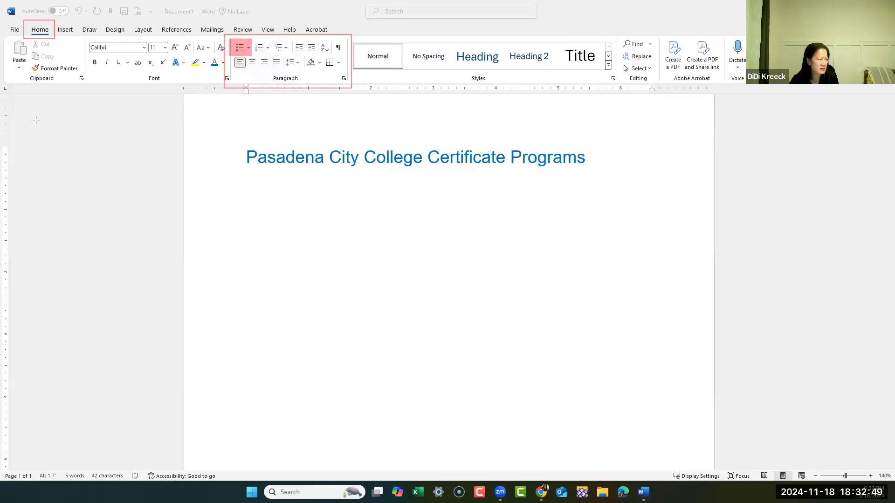
Start a bulleted list below the title with "ESL" as its first item
click(247, 215)
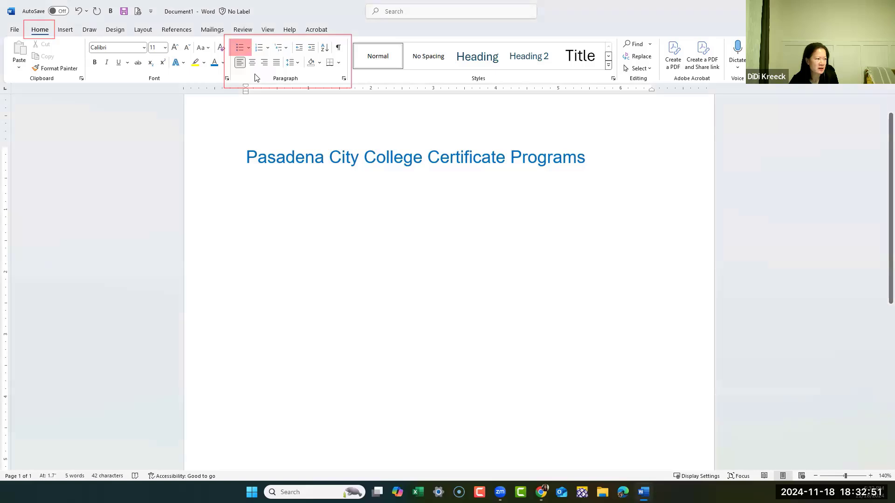
click(241, 48)
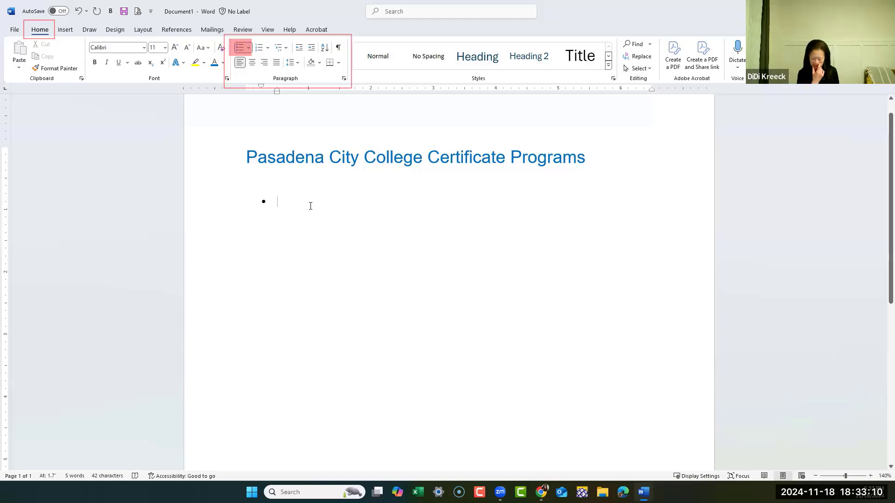
text(ESL)
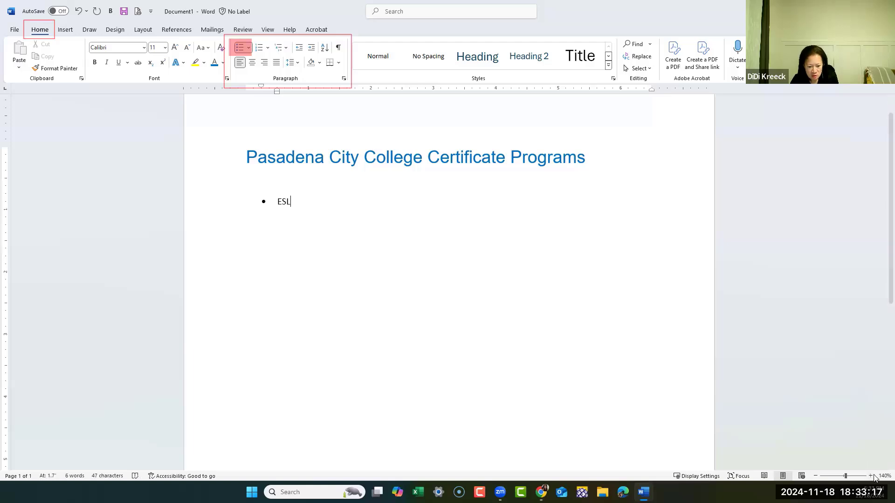
scroll(790, 440, up, 4)
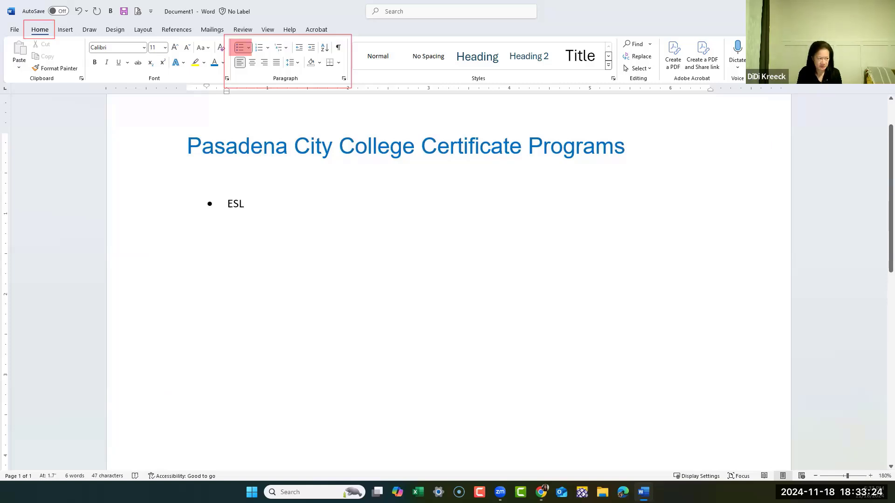
Add "Career Technical Education" and "Graphic Design" as the next two bullet items after ESL
key(Return)
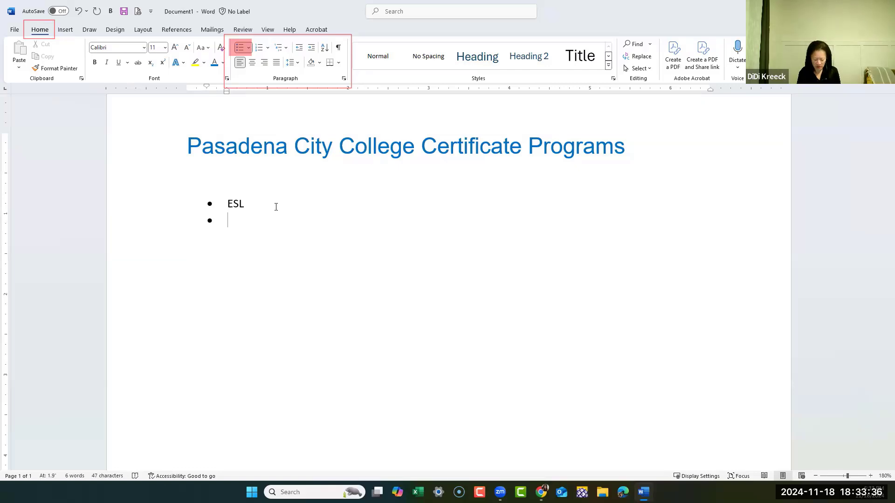
text(Caree)
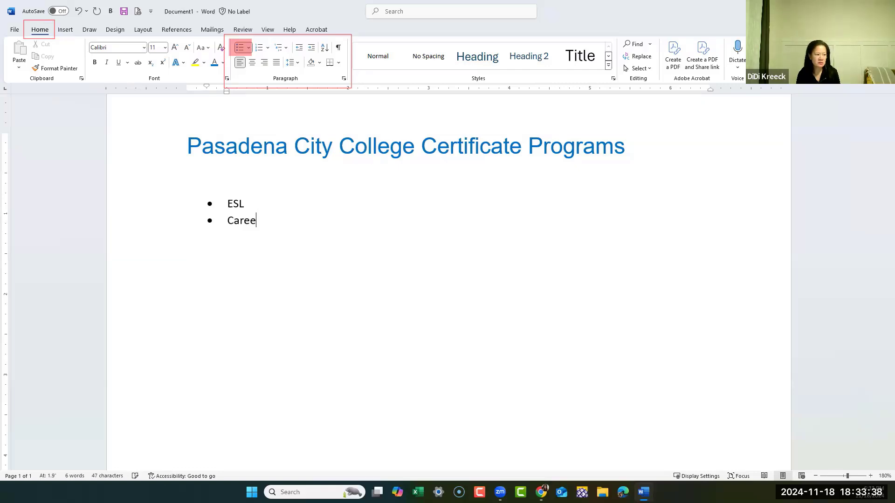
text(r Technical Educ)
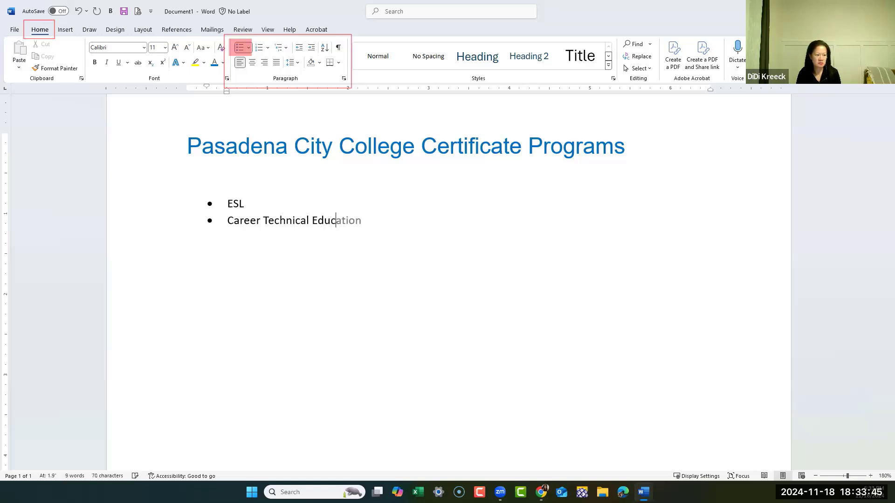
text(ation)
key(Return)
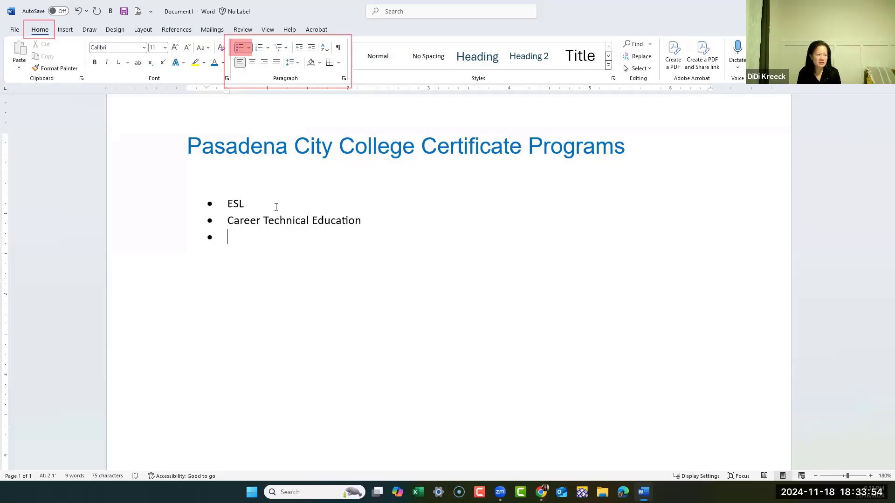
text(Graph)
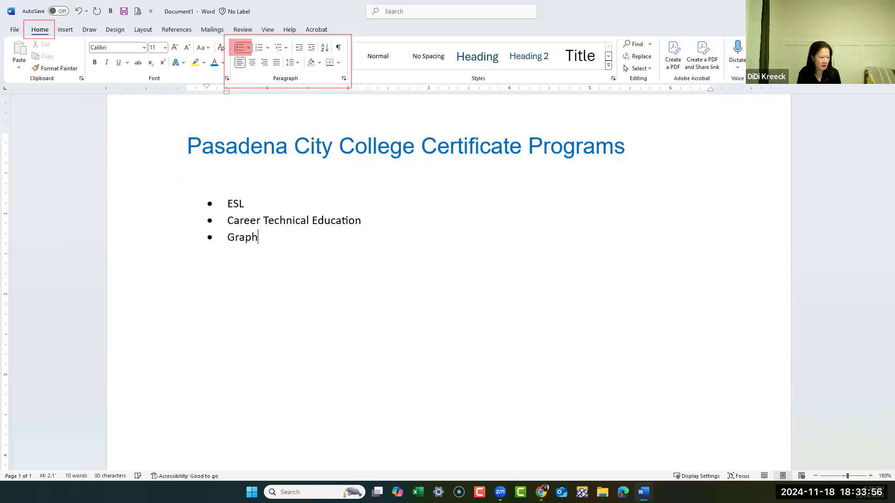
text(ic Design)
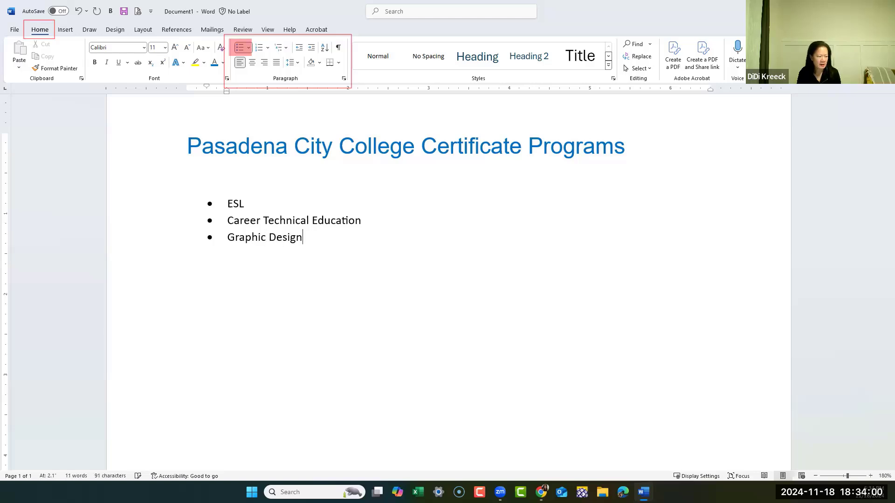
Add "Parent Education" as a bullet item below Graphic Design
key(Return)
text(Parent)
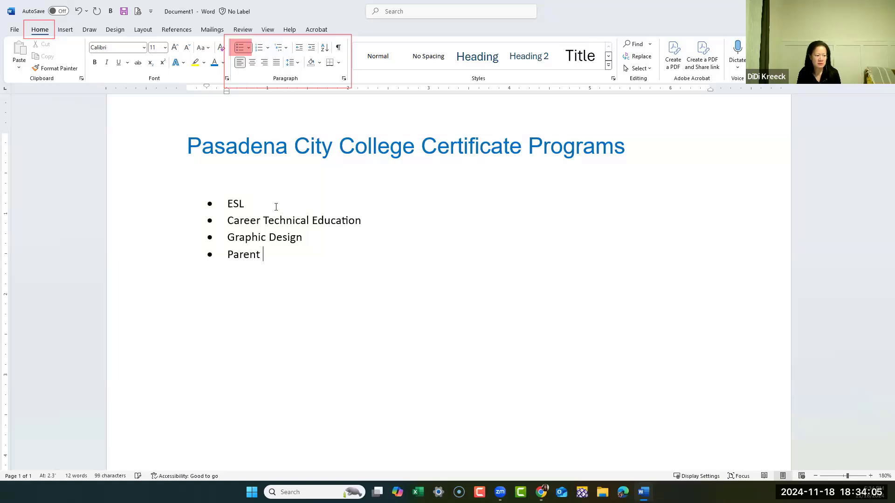
text( Educ)
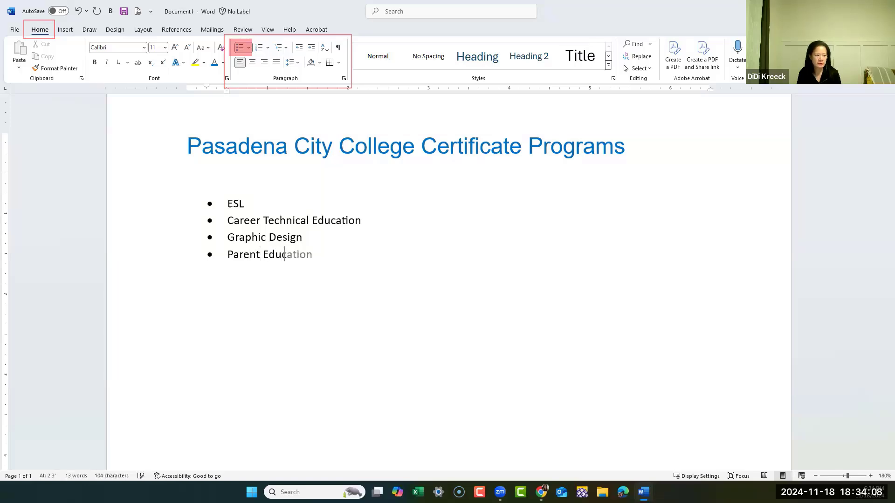
text(ation )
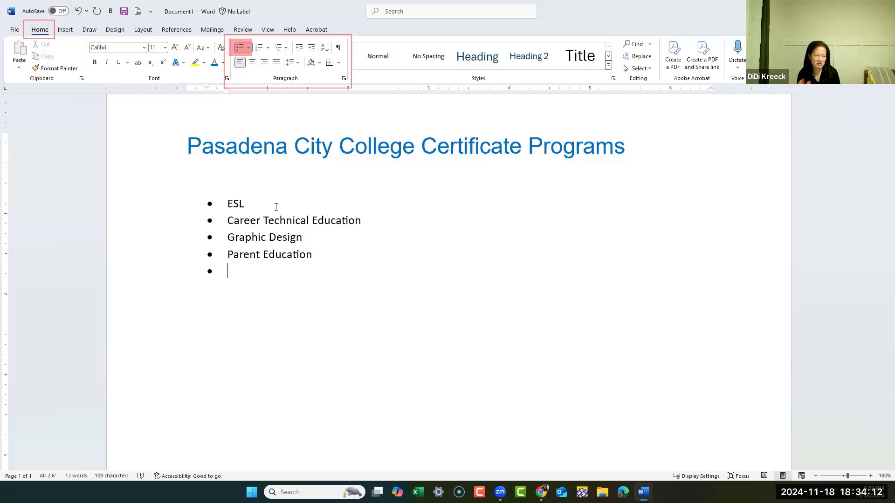
Add "Workplace Readiness" as a bullet item below Parent Education and turn off bullets on the line after it
text(W)
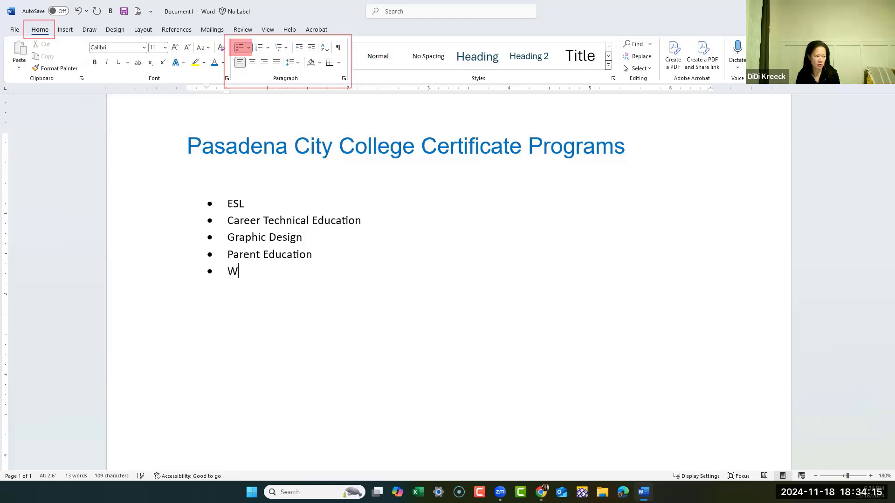
text(orkplace)
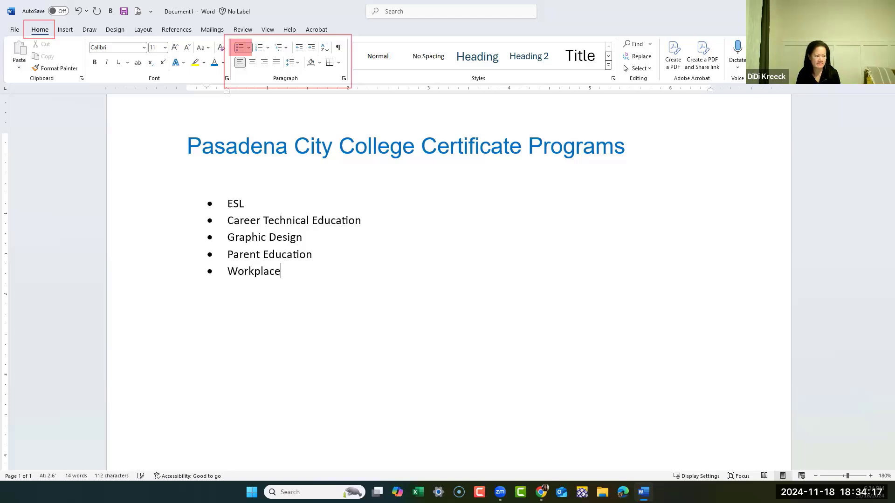
text( Readiness)
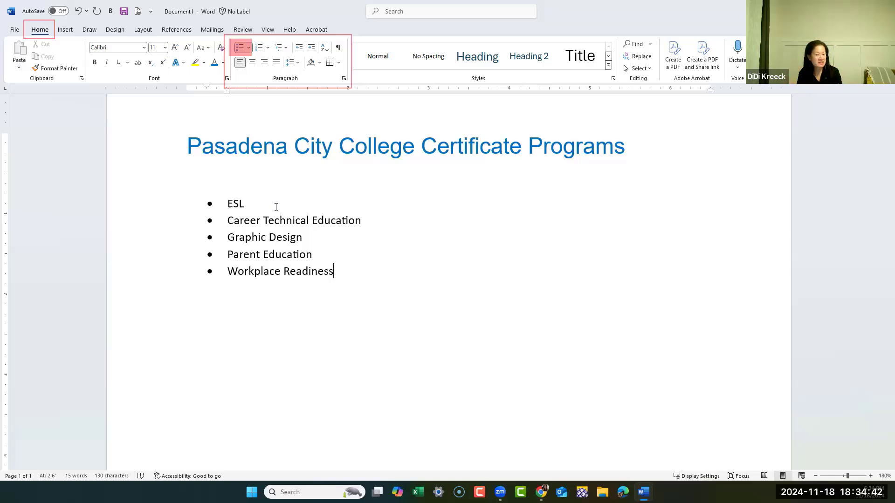
key(Return)
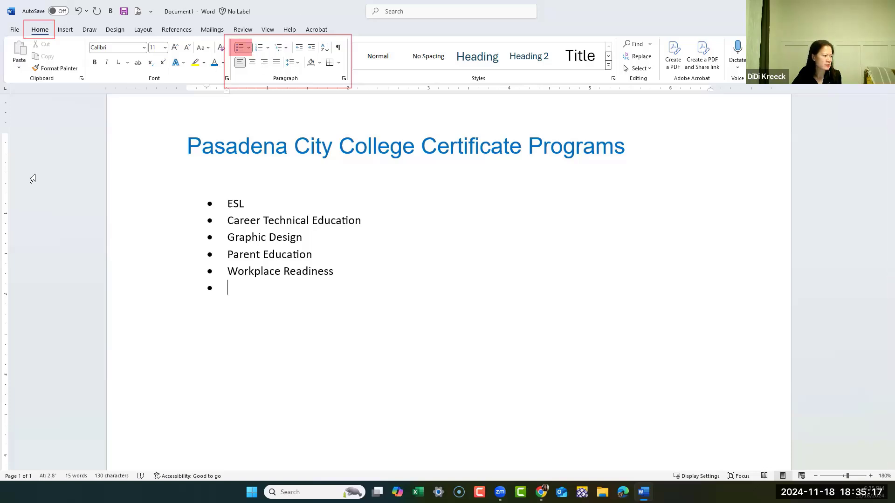
click(239, 48)
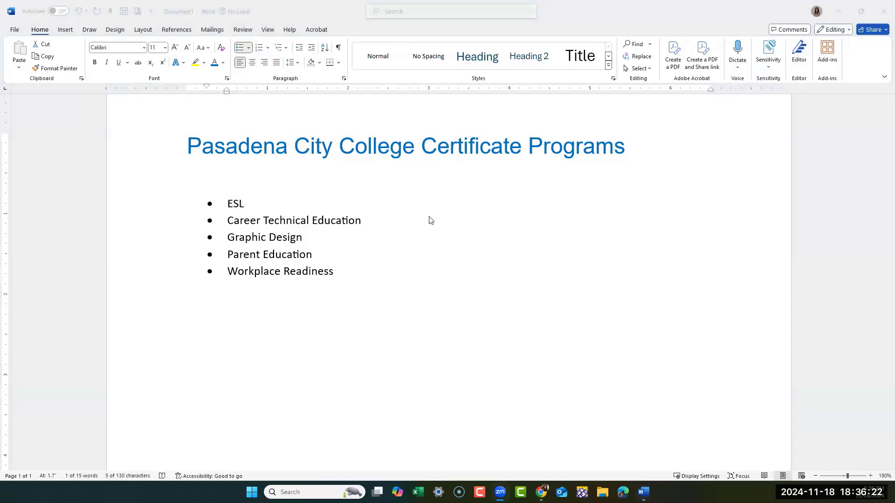
Toggle bold formatting on the "ESL" bullet item, leaving it bold
double_click(238, 208)
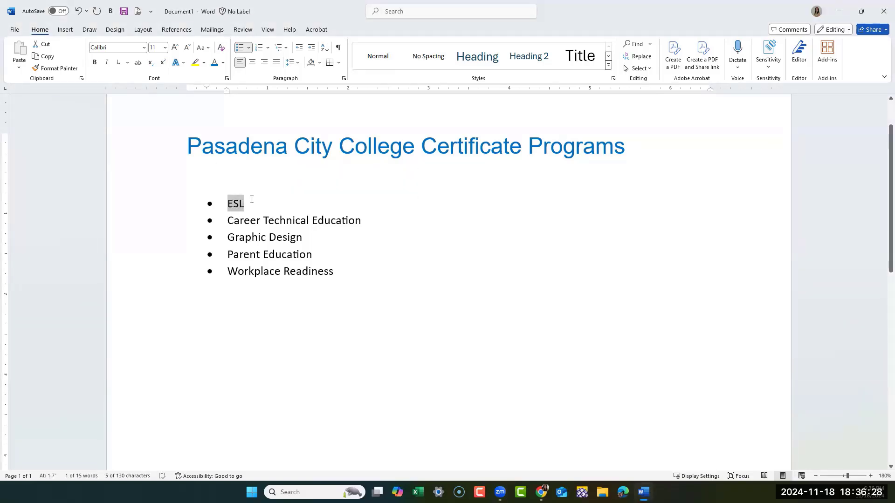
click(94, 63)
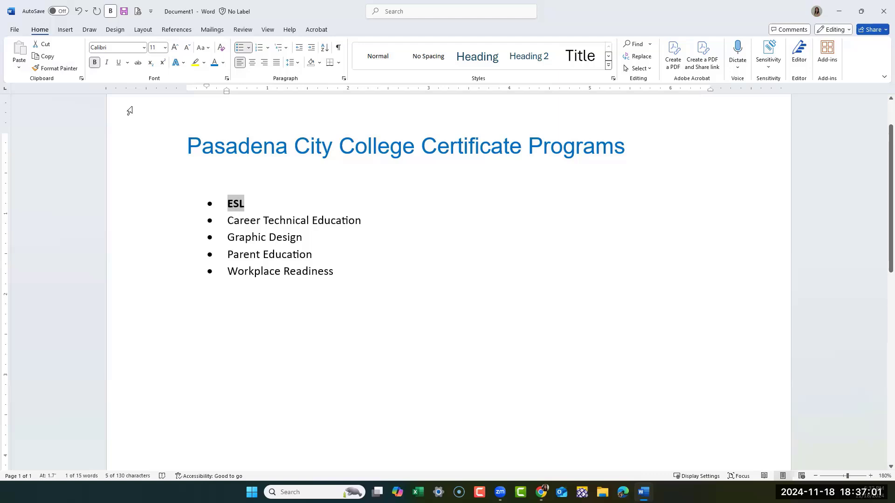
click(93, 65)
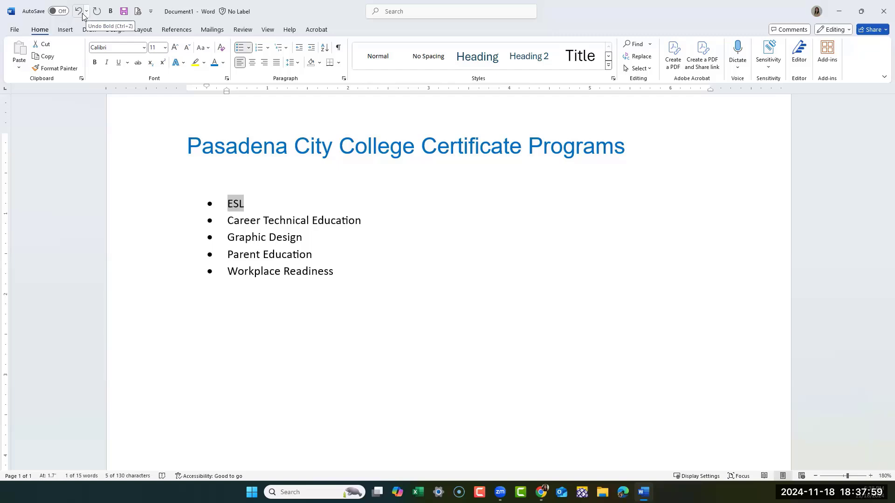
key(ctrl+b)
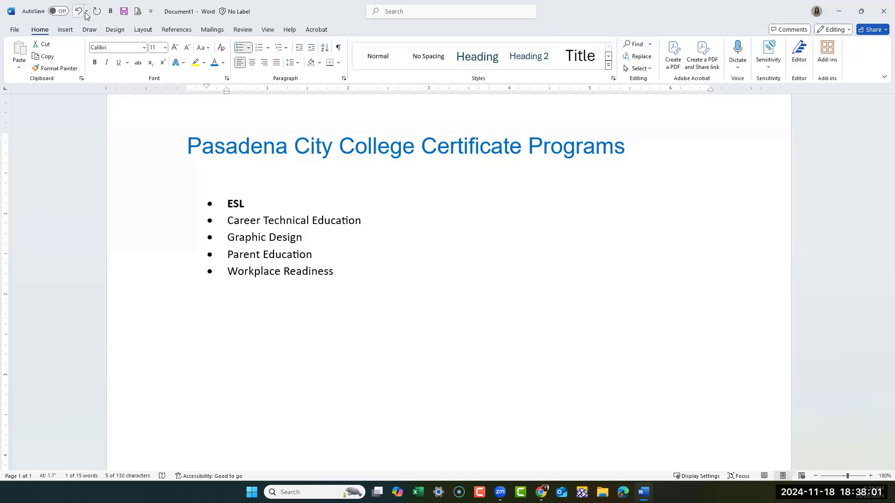
Undo the whole series of actions in one go, from the latest Bold back through the title's Text Fill Effect
click(86, 11)
click(86, 12)
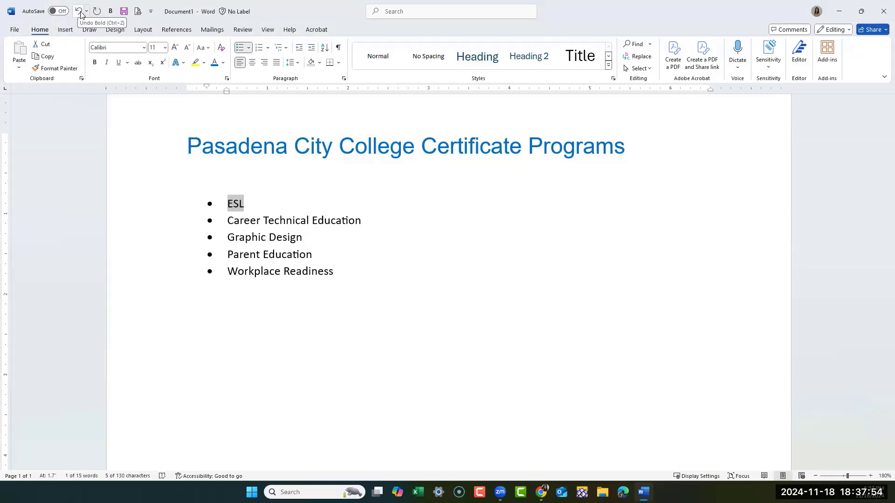
click(86, 12)
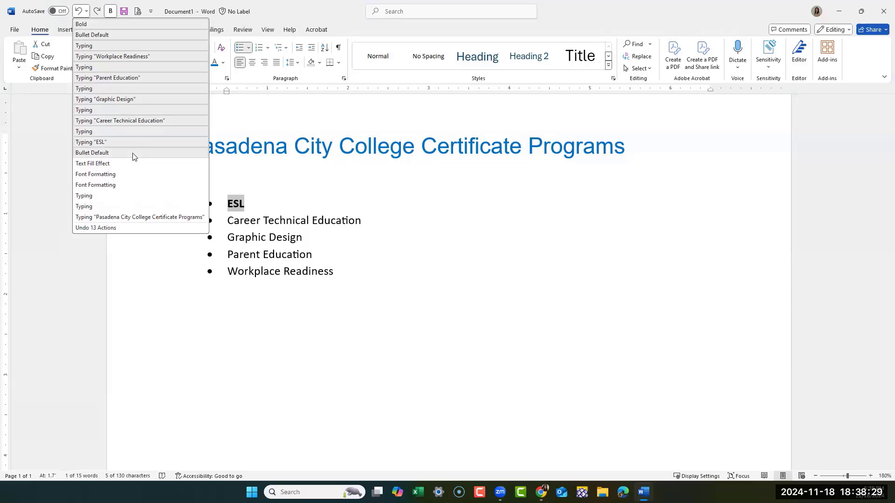
click(133, 164)
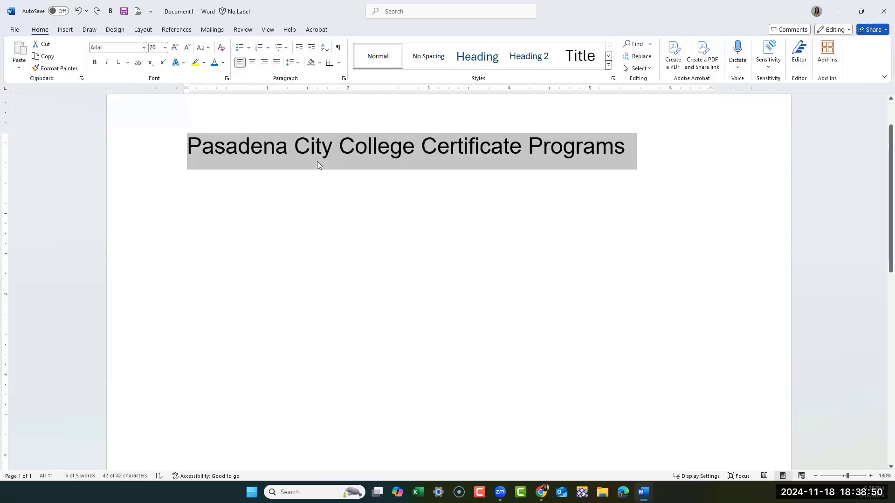
Start an automatic bulleted list with dash markers on the line below the title
click(312, 181)
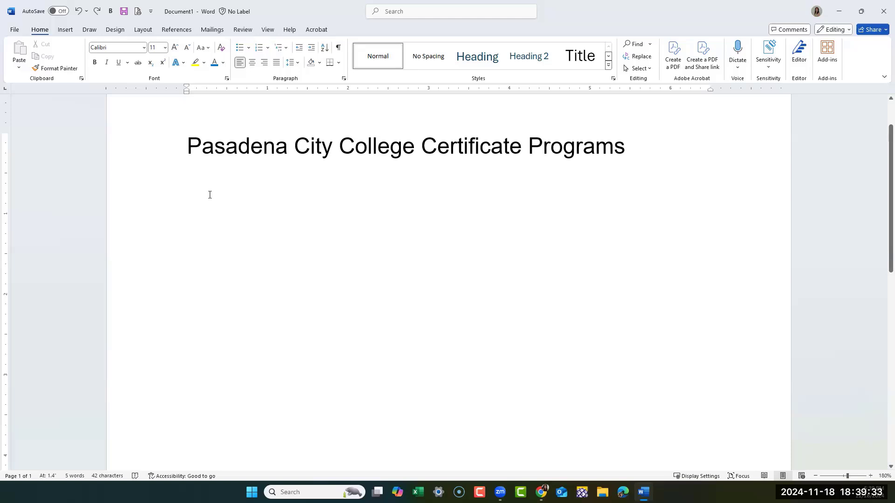
text(-)
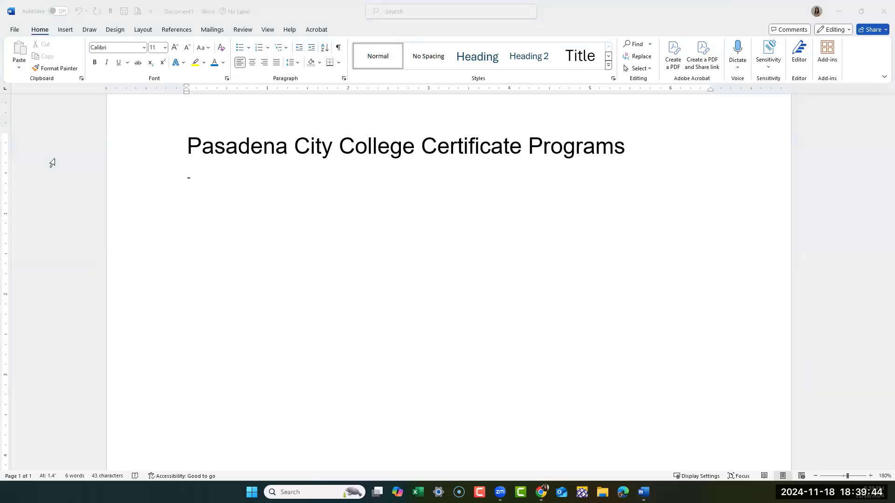
drag(154, 166, 652, 210)
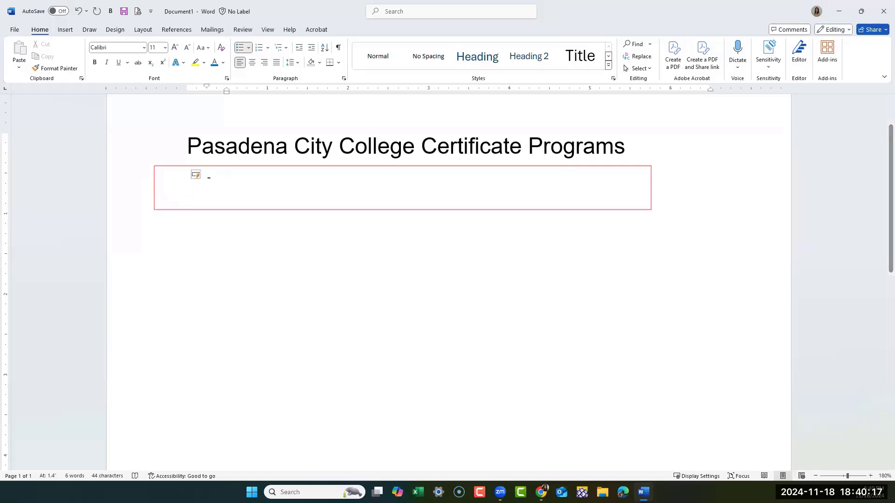
key(alt+Tab)
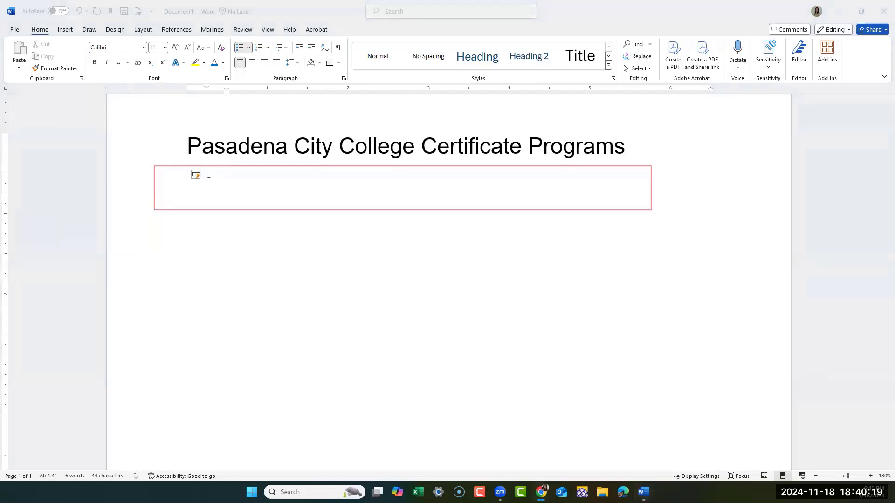
Review the AutoCorrect options offered for the automatic dash bullet and dismiss them without choosing one
click(206, 178)
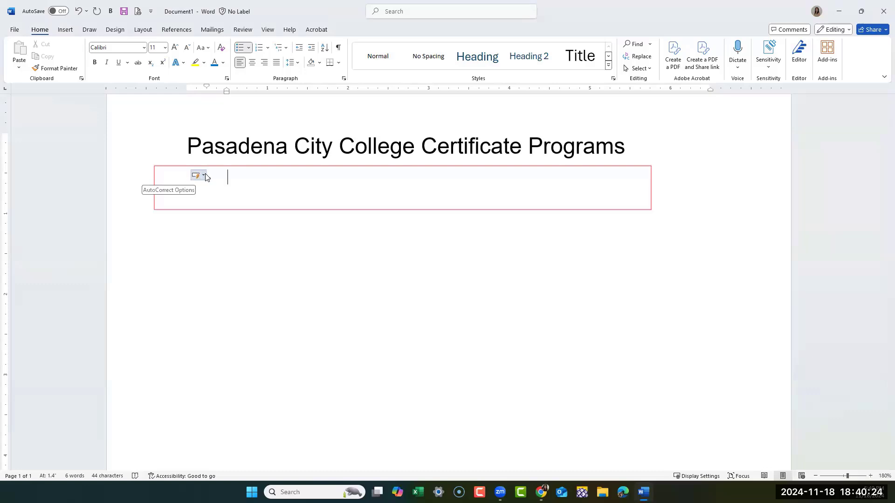
click(206, 176)
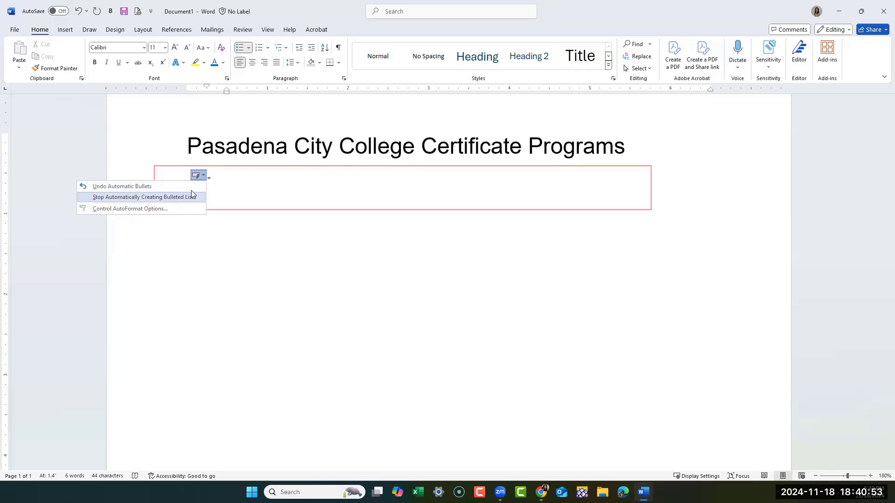
click(232, 179)
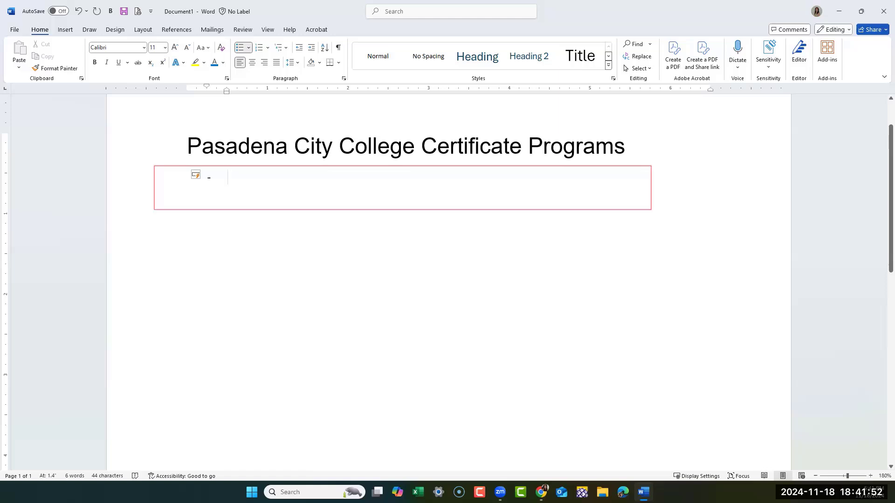
Enter "ESL" and "Career Technical Education" as the first two items of the dash list
text(Ex)
key(BackSpace)
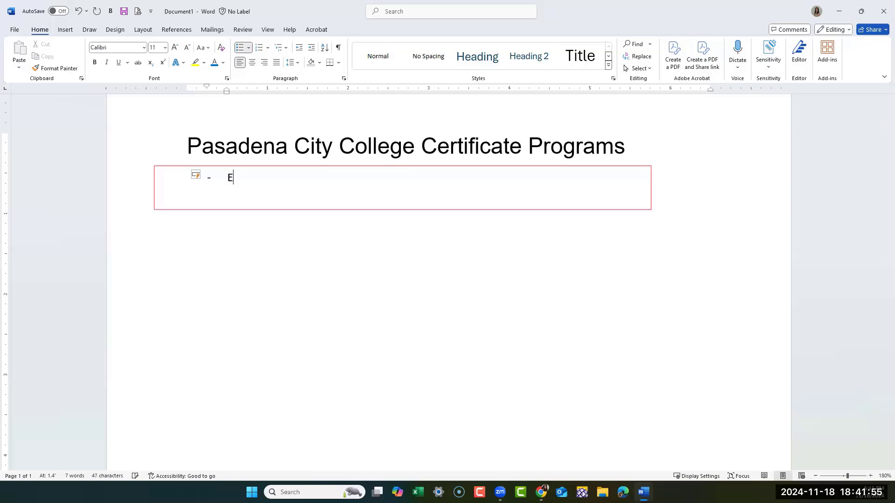
text(SL)
key(Return)
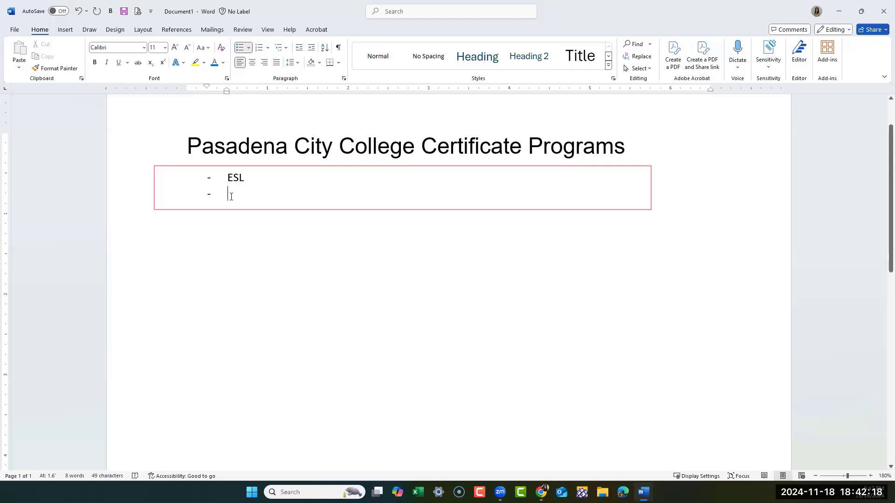
text(Caree)
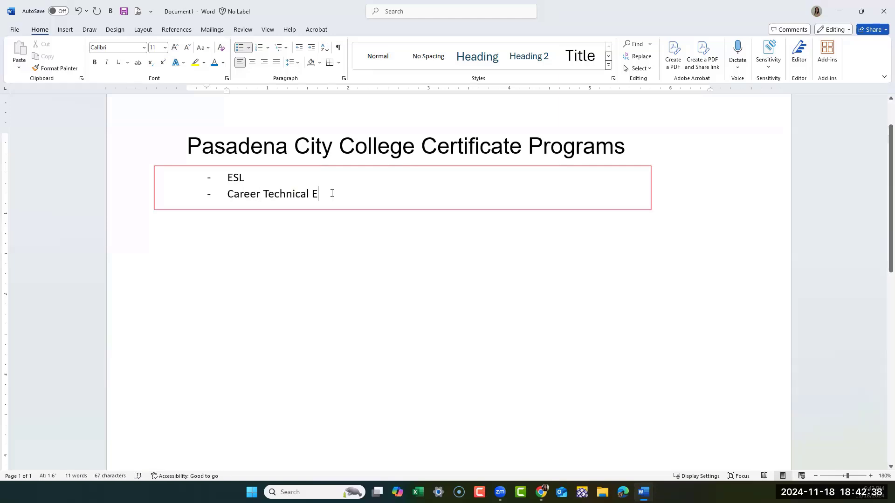
text(ducation)
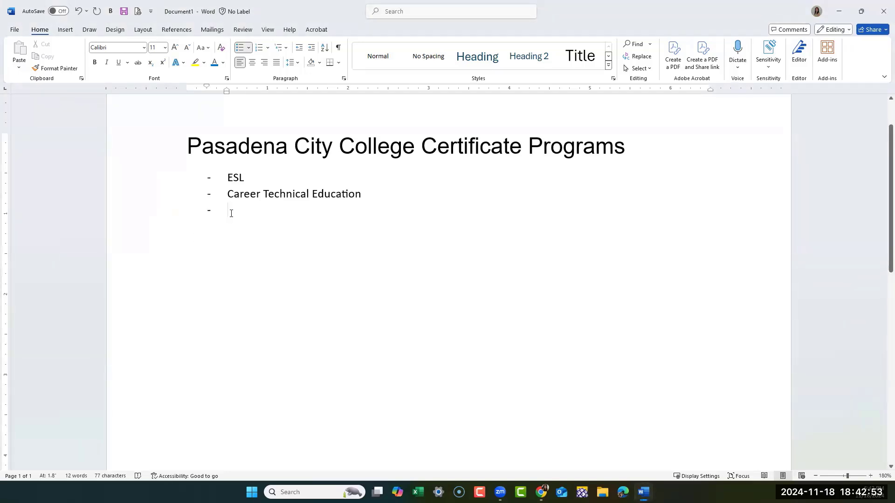
Add "Parent Education" and "Workplace Readiness" as the next two items of the dash list
text(Par)
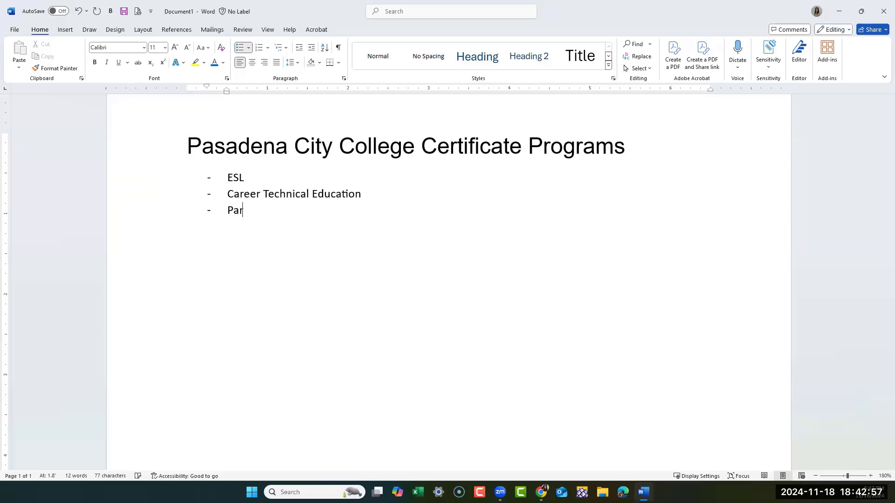
text(ent Education)
key(Return)
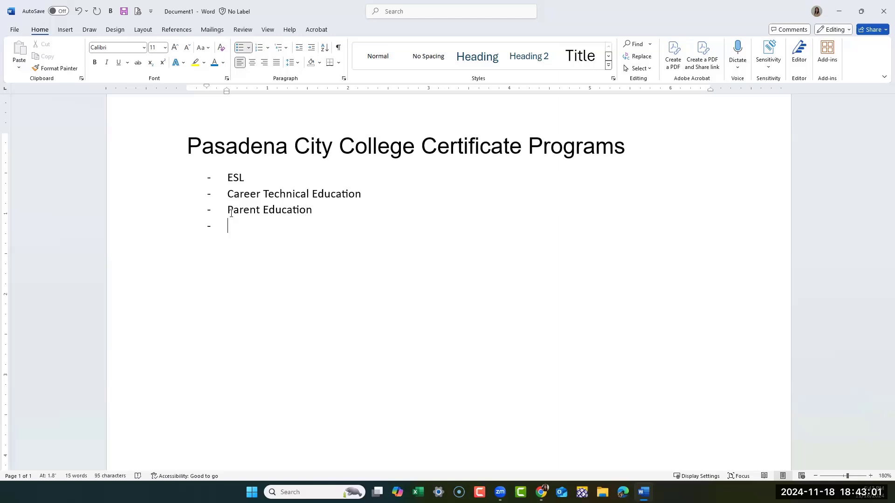
text(Workplace Readiness)
key(Return)
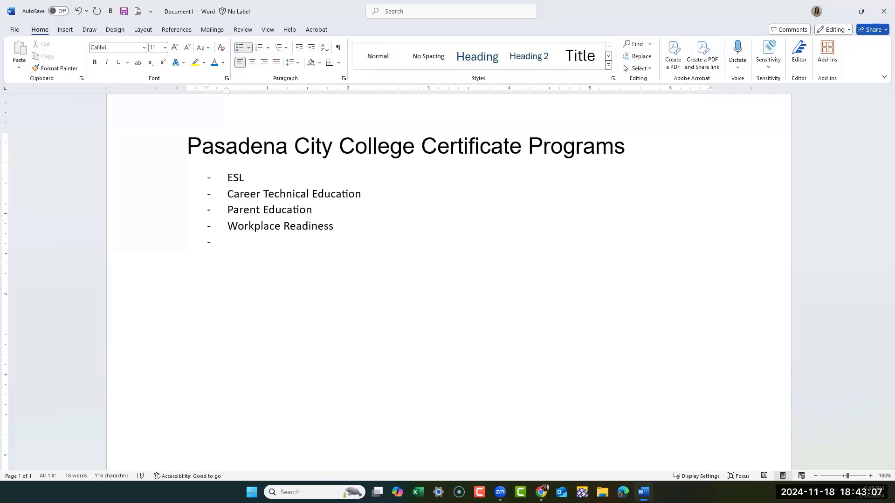
Add "Graphic Design" as the last dash item and end the list with an unindented blank line below it
text(Gra)
text(phic Design)
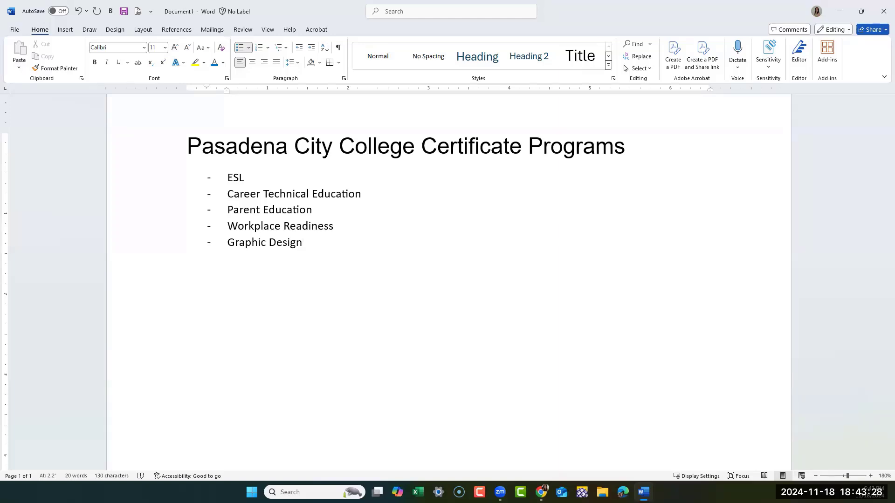
key(Return)
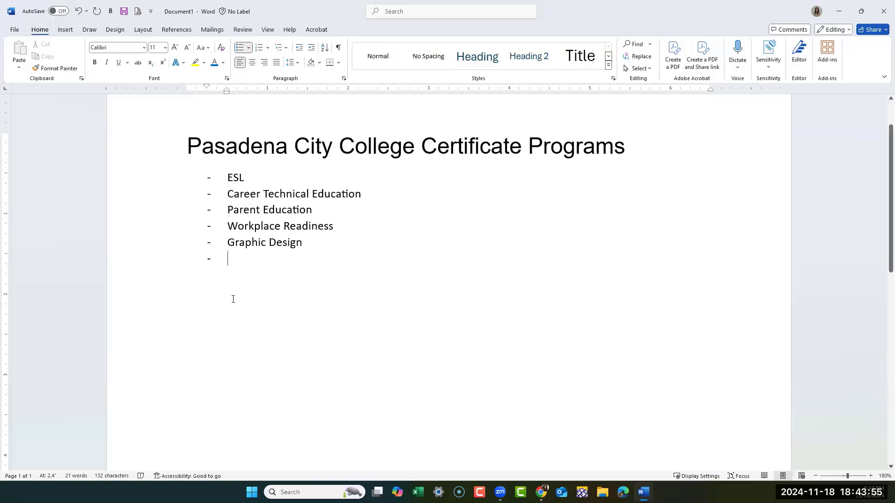
key(BackSpace)
key(BackSpace)
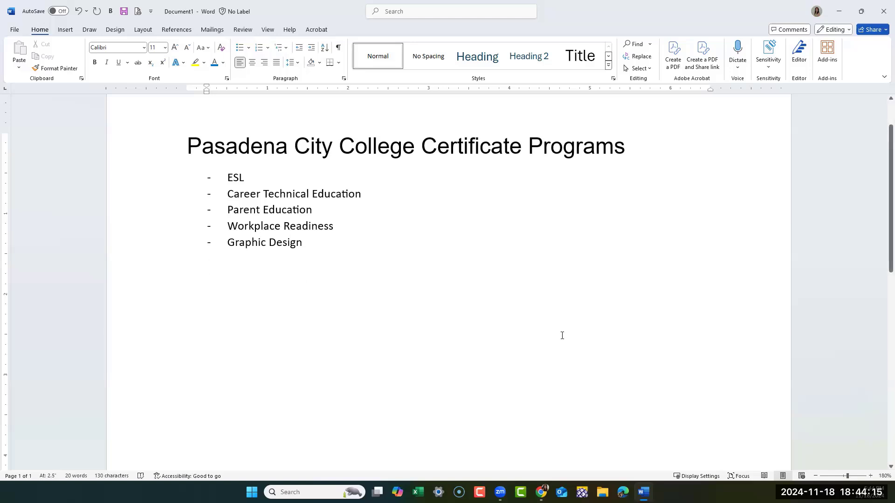
key(BackSpace)
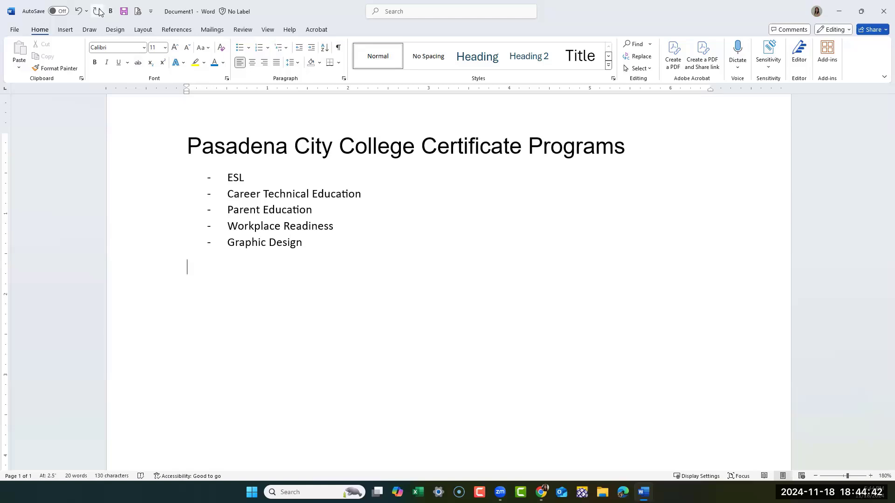
Add an empty dash item after Graphic Design and end the list from that empty item
click(231, 181)
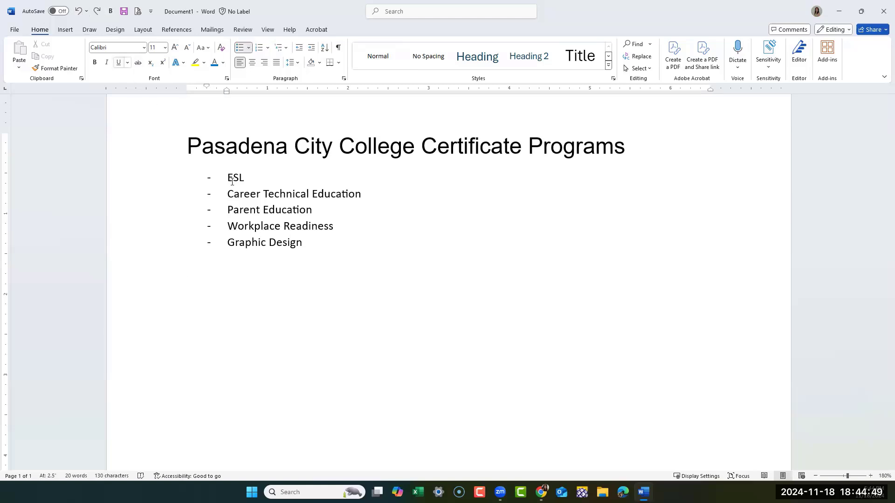
click(309, 259)
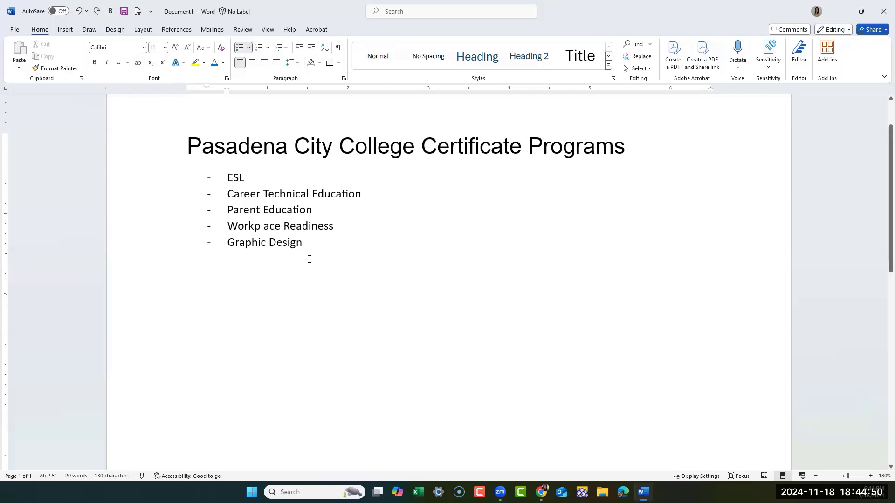
key(Return)
click(299, 251)
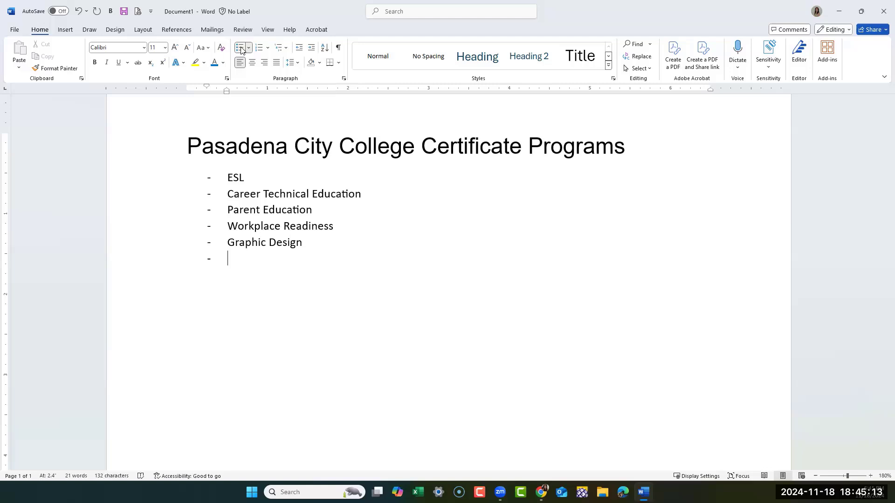
key(Return)
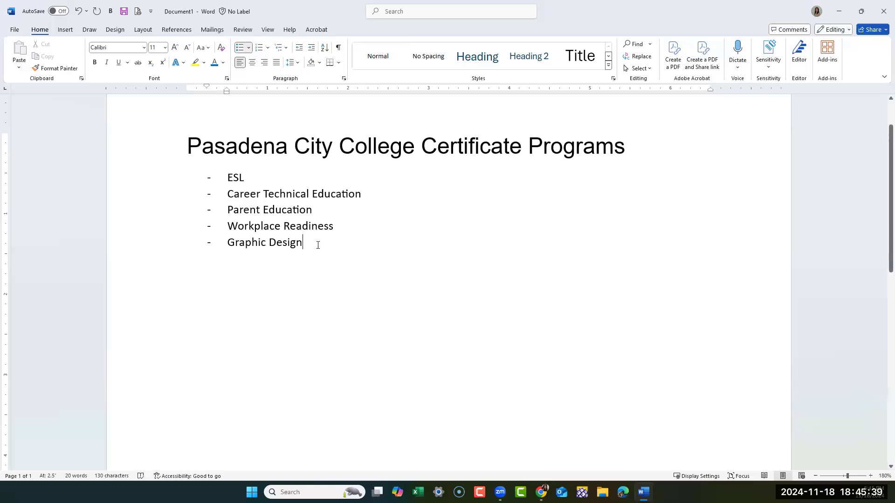
Select the five dash list items and open the symbol chooser for defining a new bullet
drag(314, 244, 219, 185)
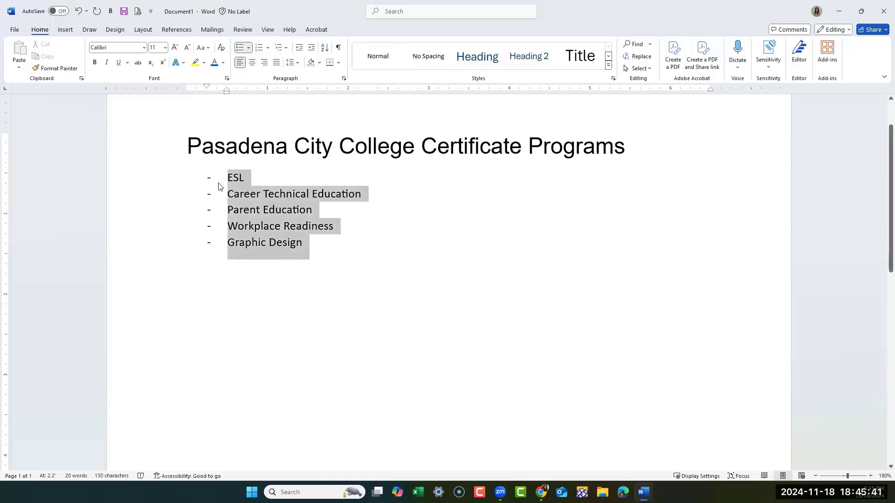
click(249, 49)
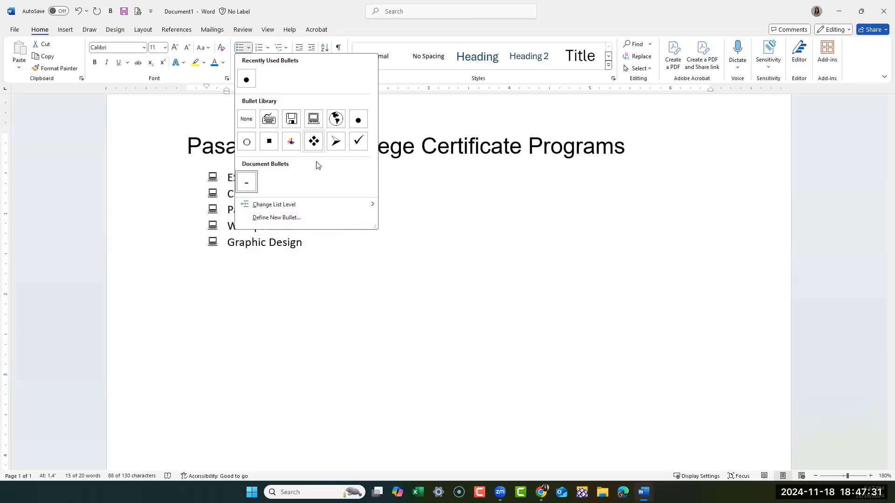
click(303, 218)
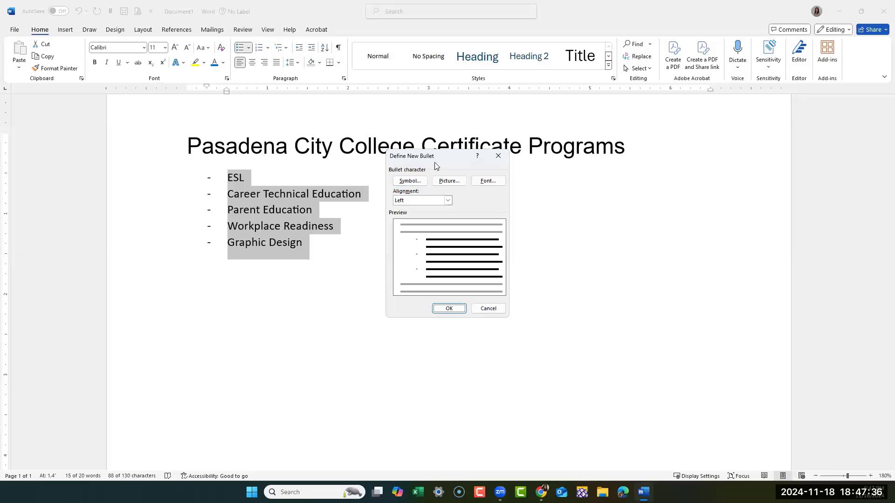
drag(437, 166, 512, 204)
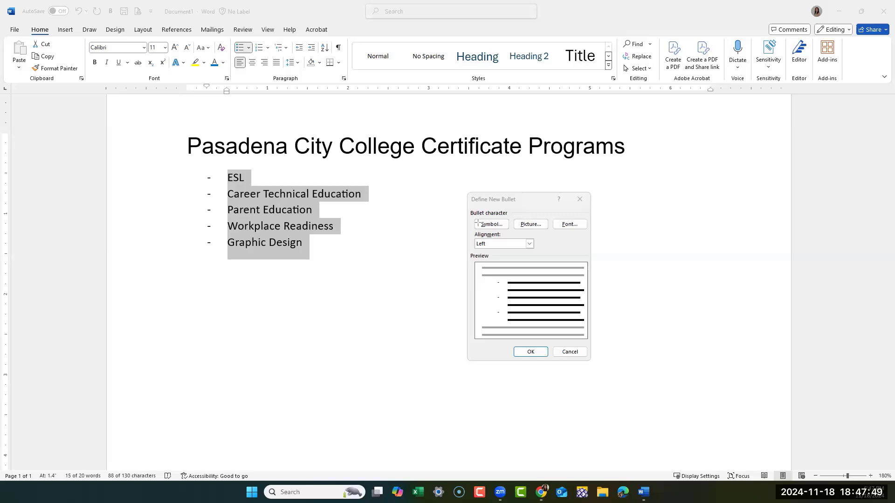
drag(470, 217, 512, 231)
click(492, 225)
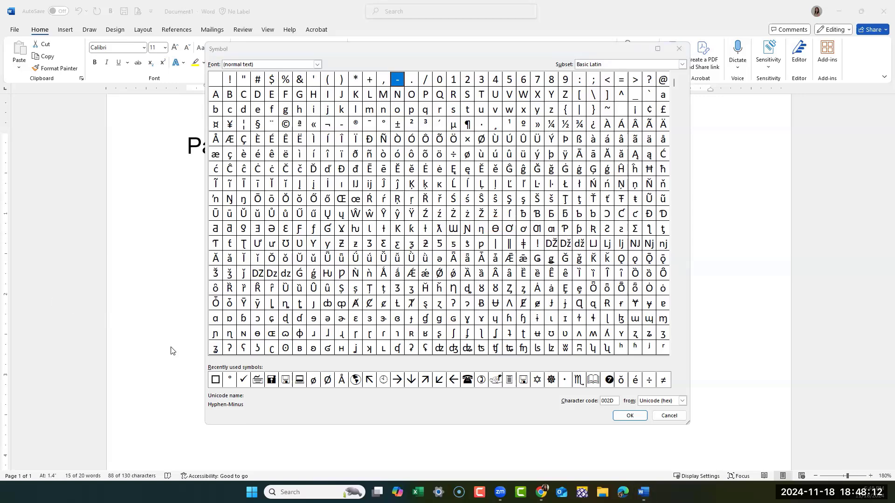
click(317, 65)
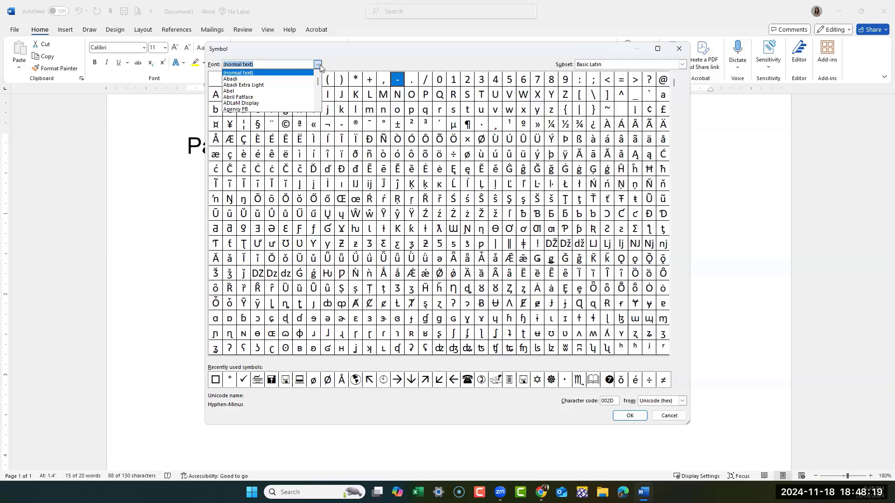
scroll(296, 88, down, 1)
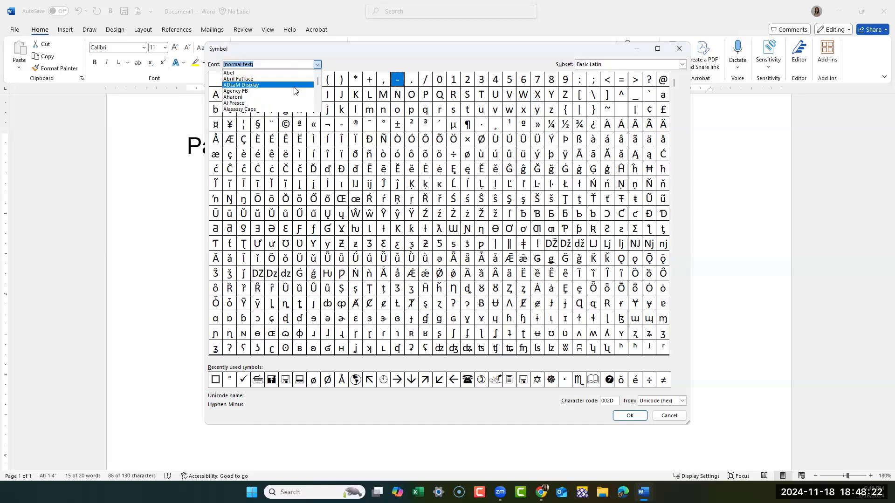
click(296, 89)
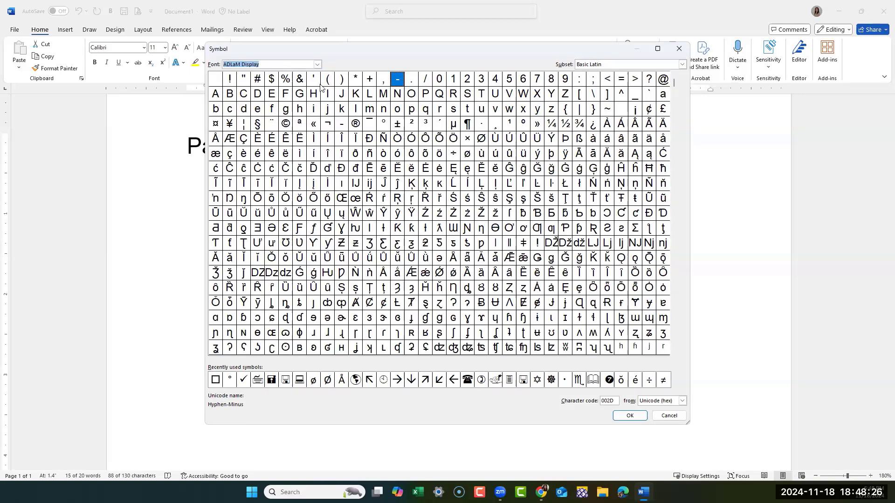
Set the font in the symbol chooser to Symbol
click(317, 64)
scroll(293, 98, down, 4)
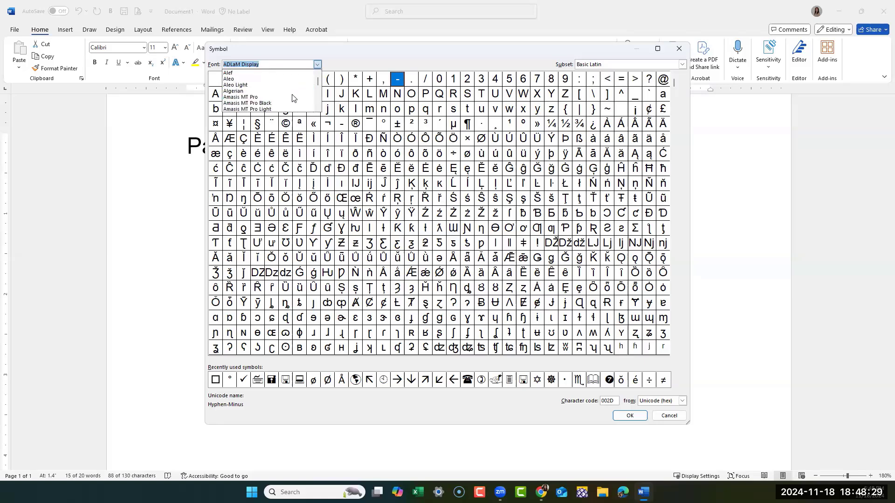
drag(319, 86, 318, 100)
scroll(318, 104, down, 8)
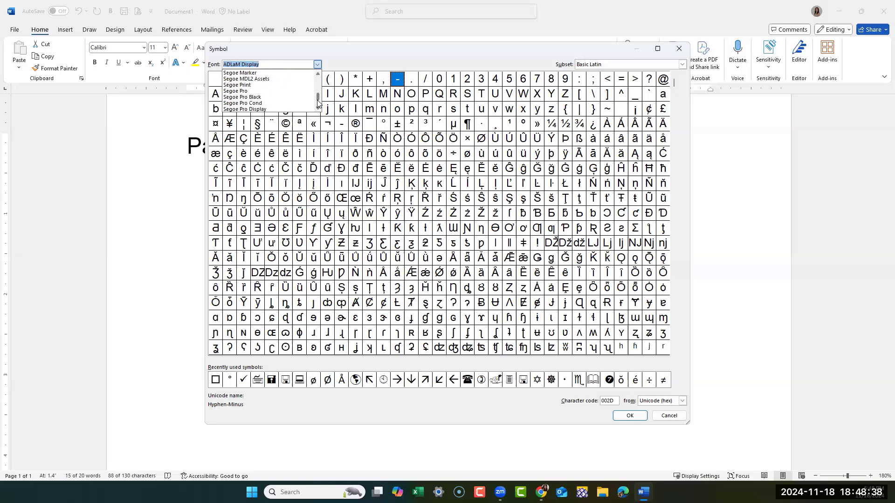
click(318, 108)
click(318, 109)
click(319, 108)
click(318, 108)
click(318, 108)
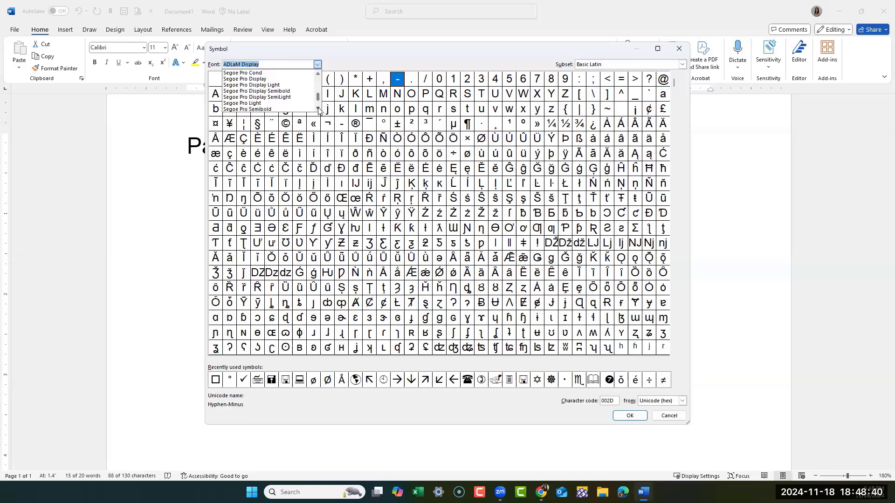
click(319, 109)
click(318, 108)
click(318, 108)
click(319, 108)
click(318, 108)
click(318, 108)
click(318, 108)
click(319, 108)
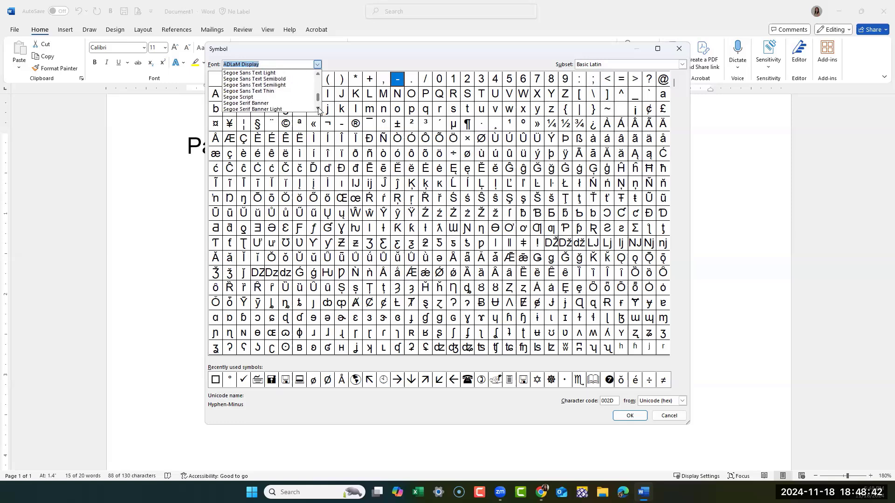
click(318, 108)
click(318, 109)
click(318, 108)
click(318, 108)
click(319, 109)
click(319, 108)
click(318, 108)
click(319, 108)
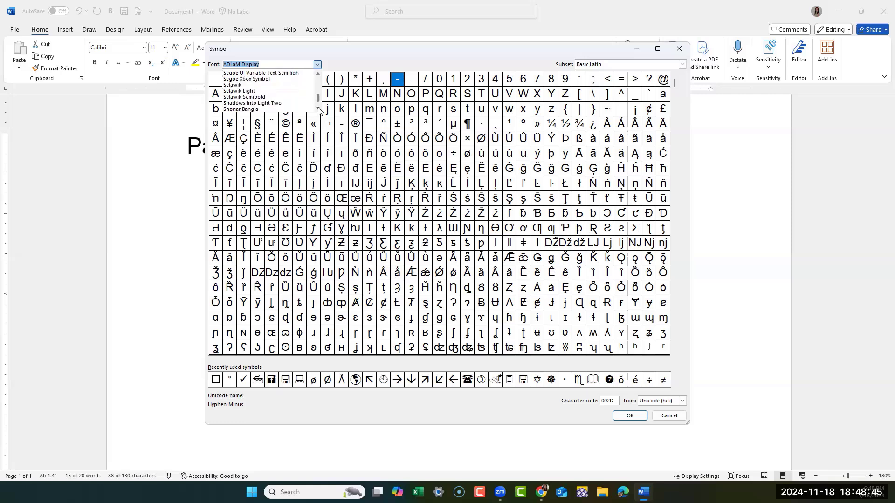
click(318, 109)
click(319, 108)
click(318, 108)
click(319, 108)
click(318, 108)
click(319, 108)
click(318, 108)
click(319, 108)
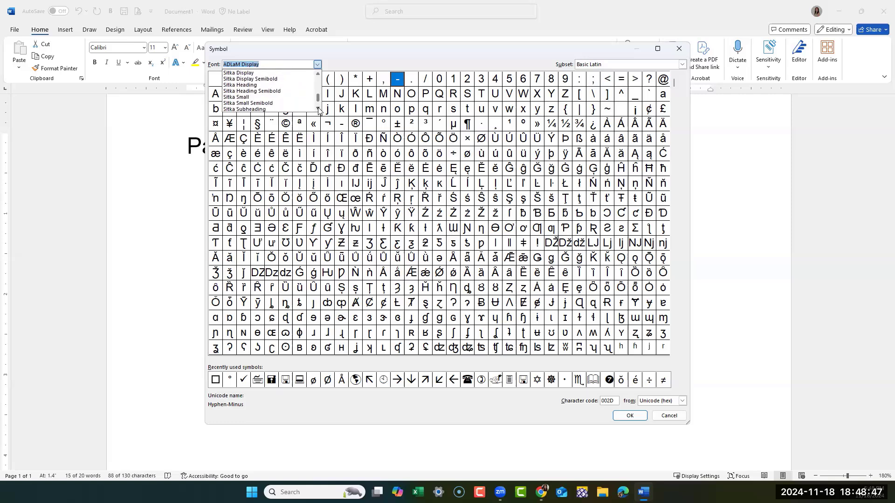
click(318, 108)
click(319, 108)
click(318, 108)
click(318, 108)
click(318, 108)
click(319, 108)
click(318, 108)
click(319, 108)
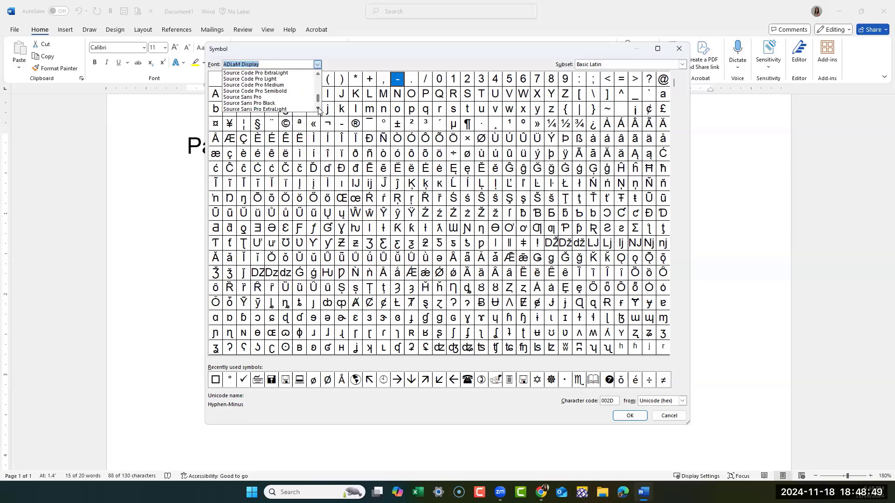
click(319, 108)
click(318, 108)
click(319, 108)
click(318, 108)
click(318, 109)
click(318, 108)
click(319, 108)
click(319, 108)
click(318, 108)
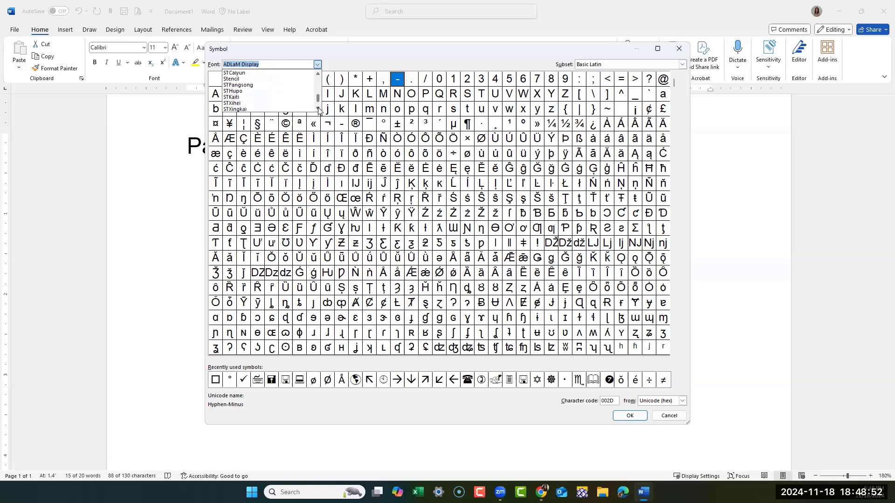
click(319, 109)
click(318, 109)
click(318, 108)
click(319, 108)
click(319, 108)
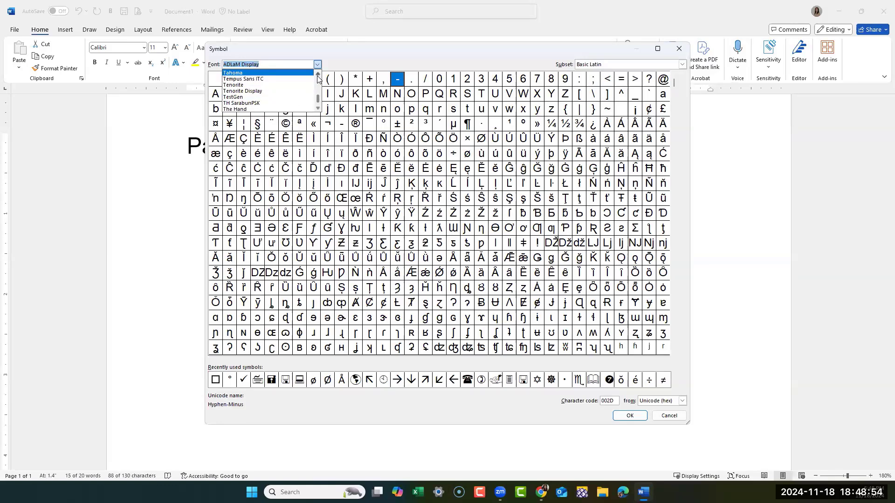
click(319, 72)
click(275, 74)
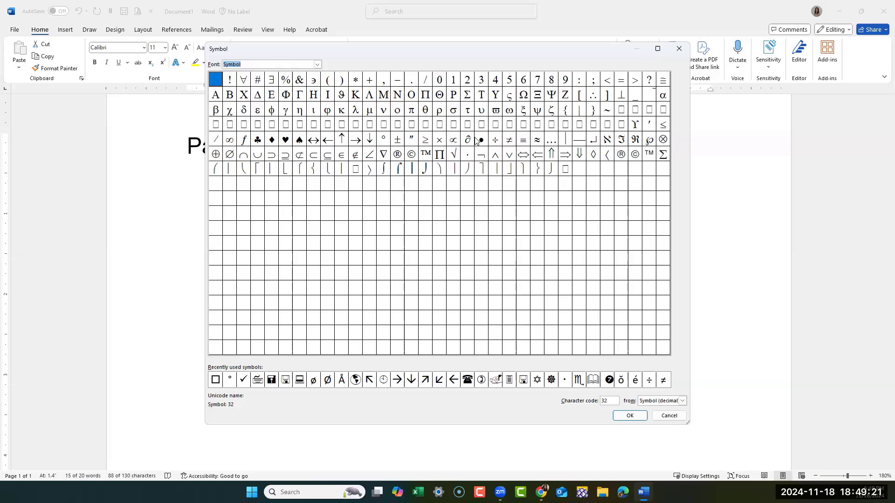
Define the heart symbol, character code 169, as the new bullet and apply it to the five selected list items
click(287, 142)
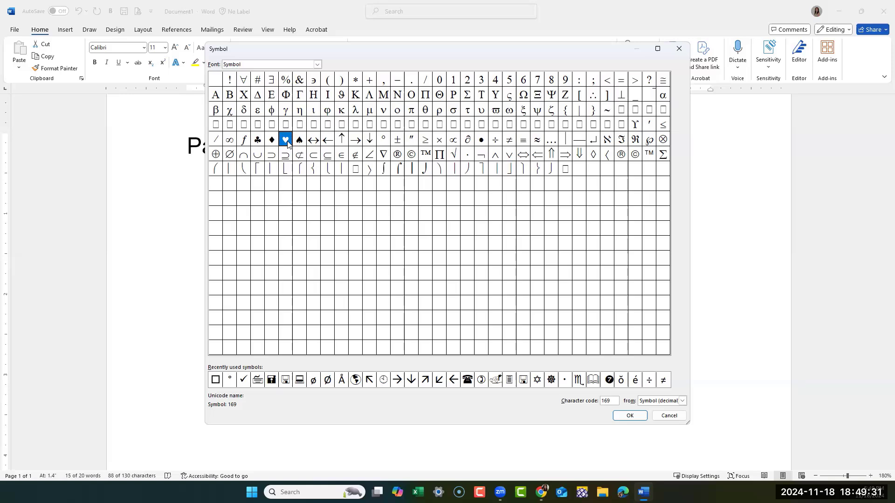
click(635, 421)
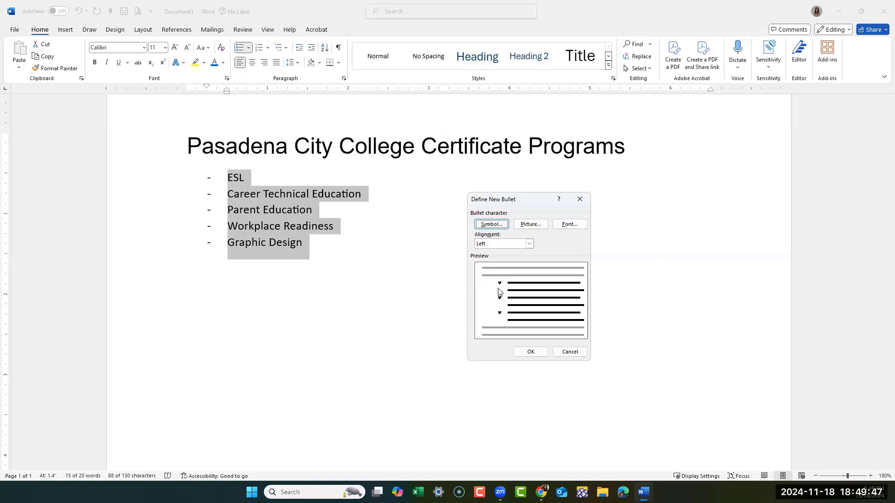
click(528, 352)
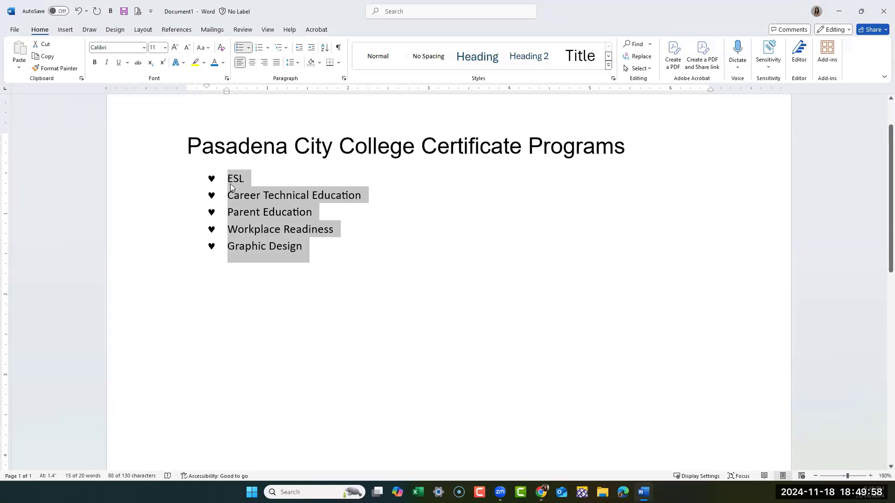
click(248, 48)
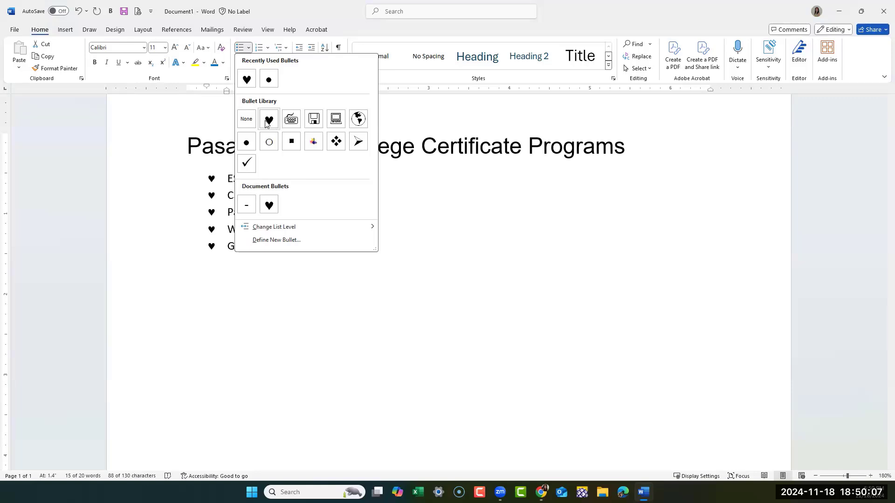
click(248, 79)
Add an empty heart item after Graphic Design and end the list from it with an unindented blank line
click(325, 254)
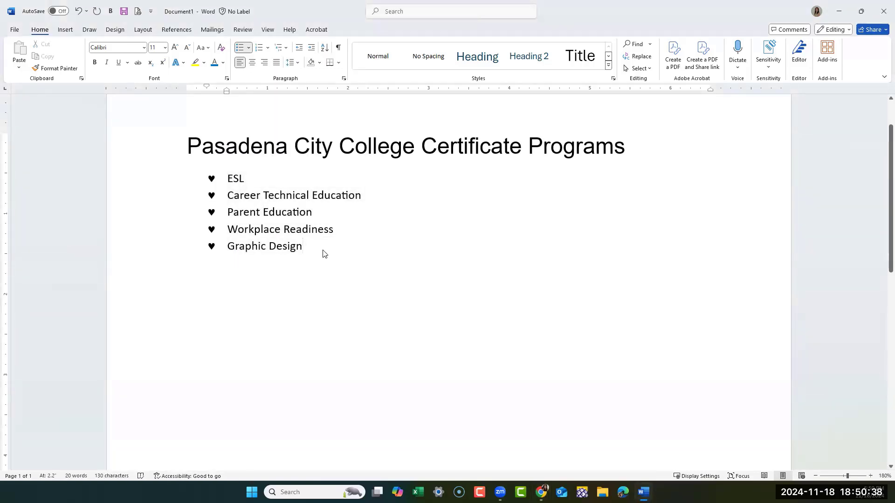
key(Return)
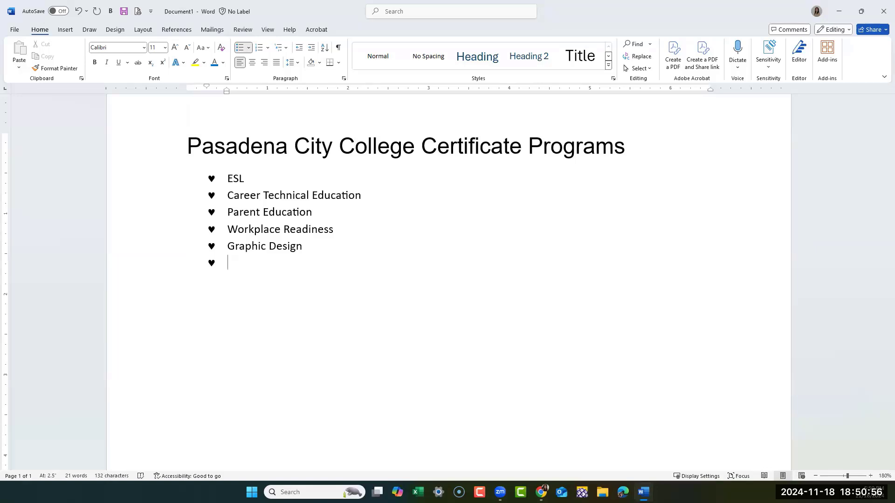
key(BackSpace)
key(Return)
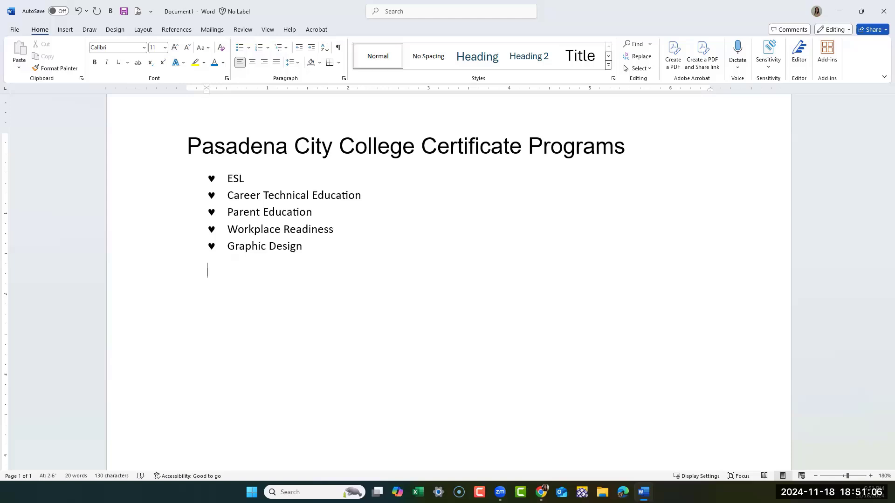
key(BackSpace)
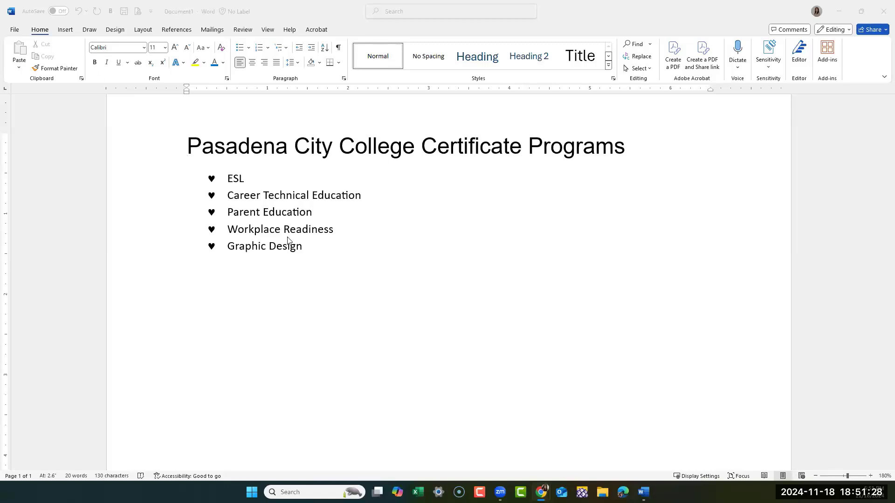
Undo the heart bullets and the whole list back to the title with an empty line below it
click(77, 12)
click(77, 12)
click(77, 12)
click(77, 12)
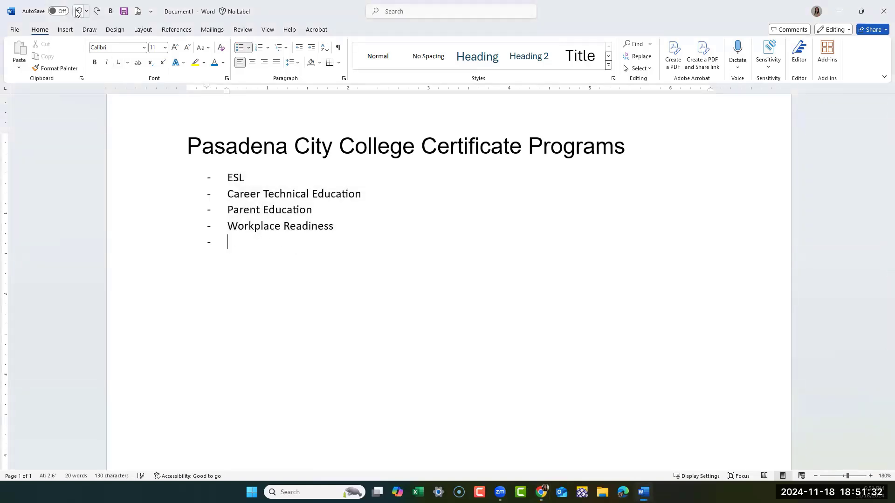
click(77, 12)
click(77, 12)
click(77, 11)
click(77, 12)
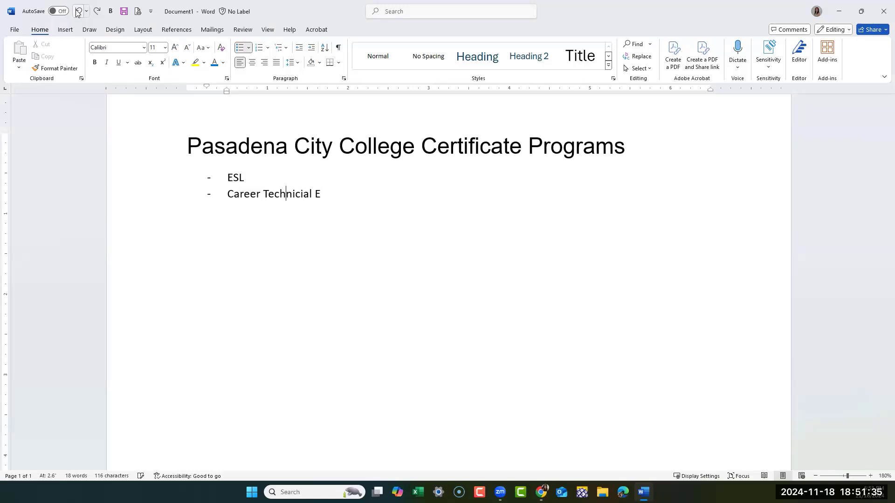
click(76, 11)
click(77, 11)
click(77, 11)
click(77, 12)
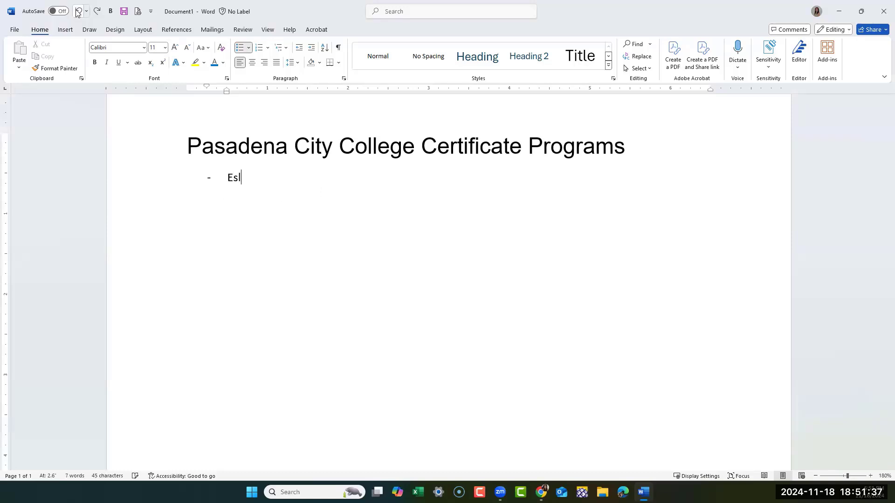
click(77, 12)
click(77, 12)
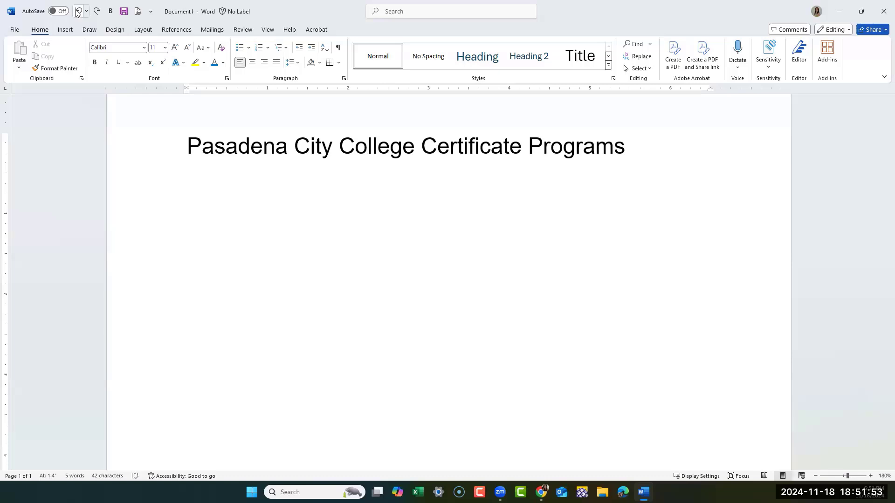
Enter "Career Technical Education", "ESL" and "Workplace Readiness" as separate plain lines below the title
text(Career Technical Education)
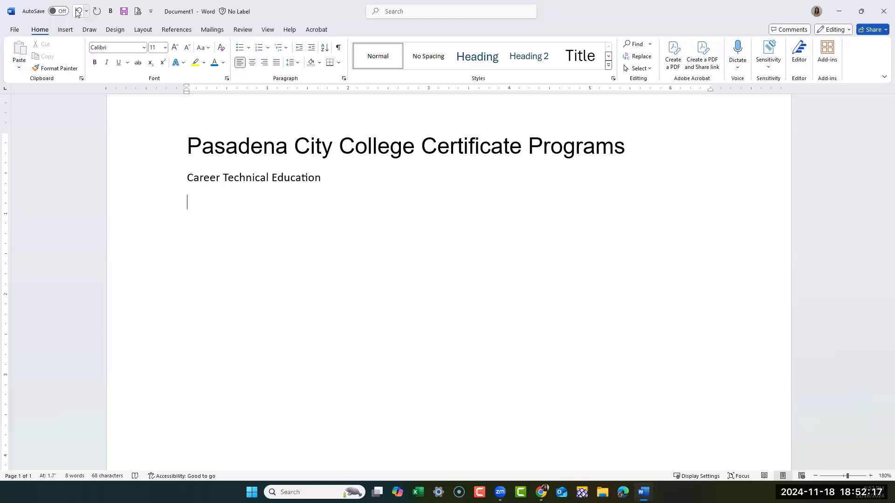
text(ESLWOr)
key(BackSpace)
key(BackSpace)
text(ork)
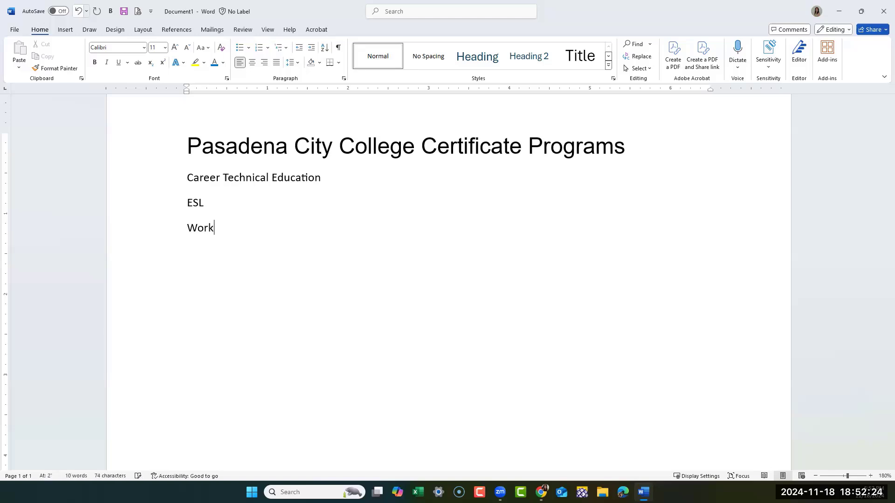
text(place Readiness)
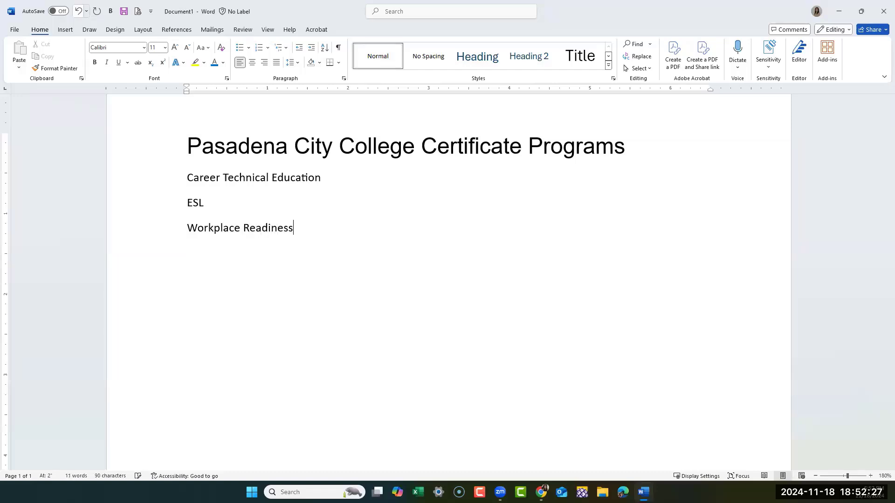
Add "Parent Education" and "Graphic Design" as two more plain lines below Workplace Readiness
key(Return)
text(Parent Ed)
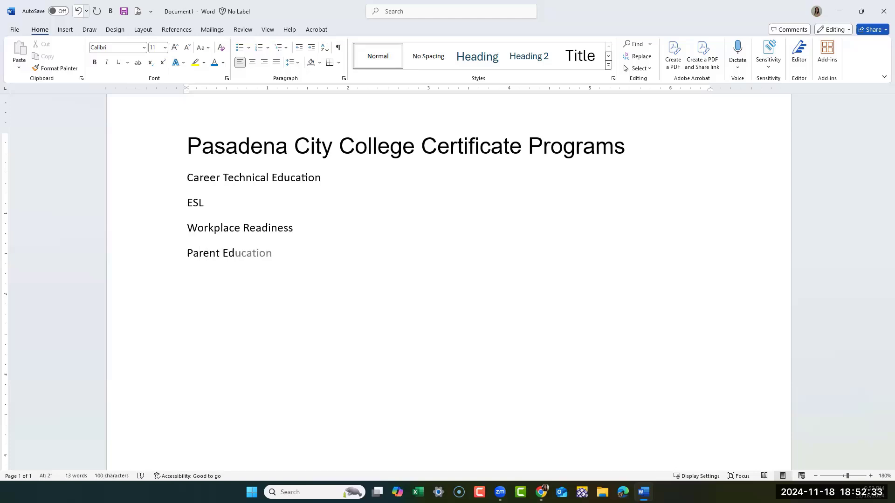
key(Tab)
text(Graphic Design)
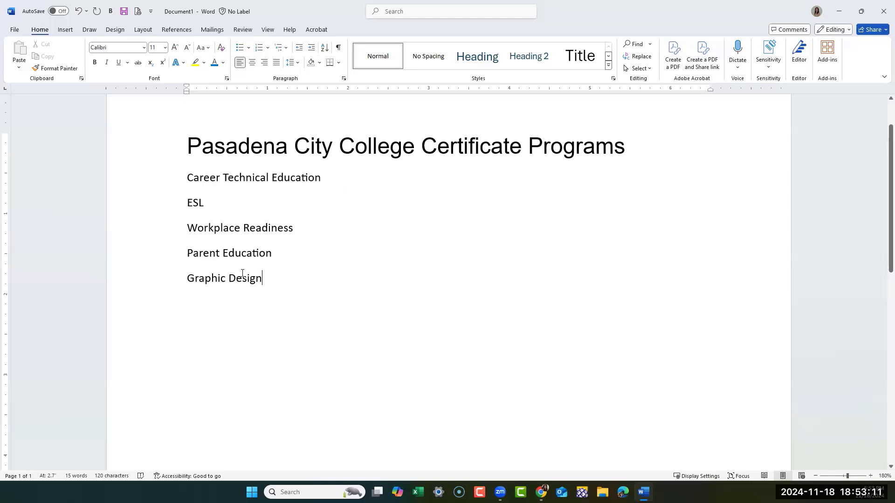
Turn the five program lines from Career Technical Education to Graphic Design into a round-bulleted list
drag(242, 274, 188, 177)
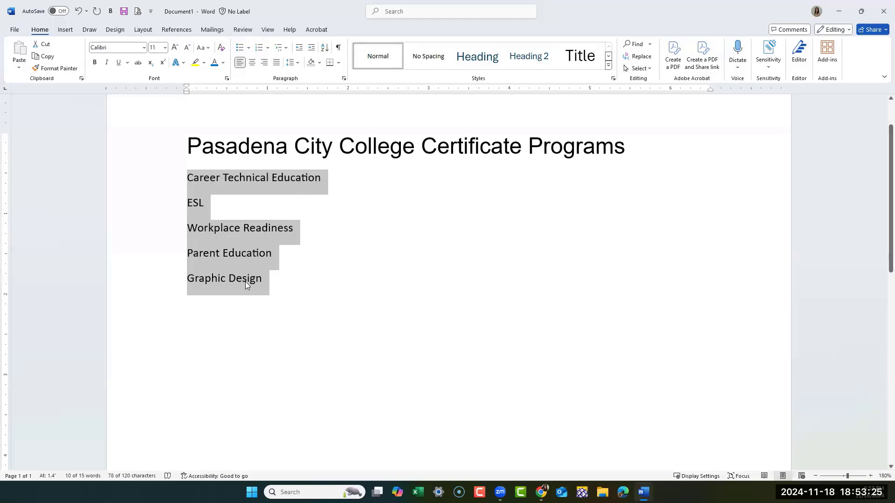
click(261, 280)
drag(261, 281, 195, 188)
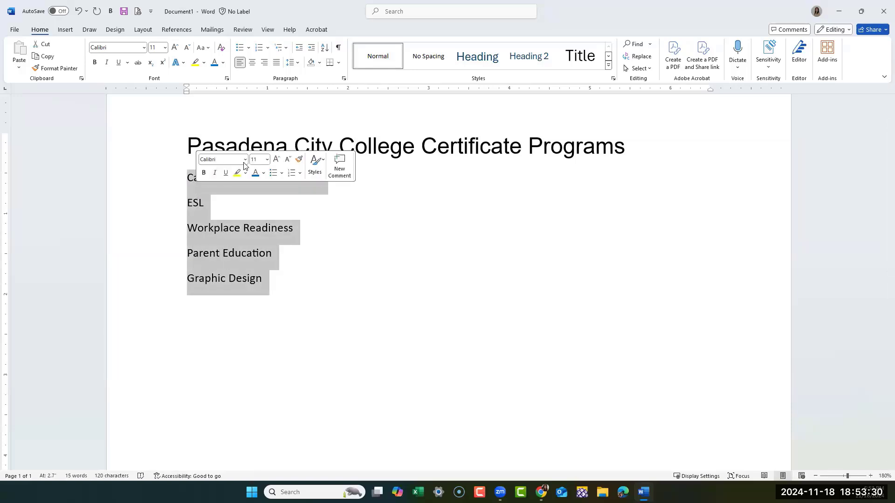
click(274, 173)
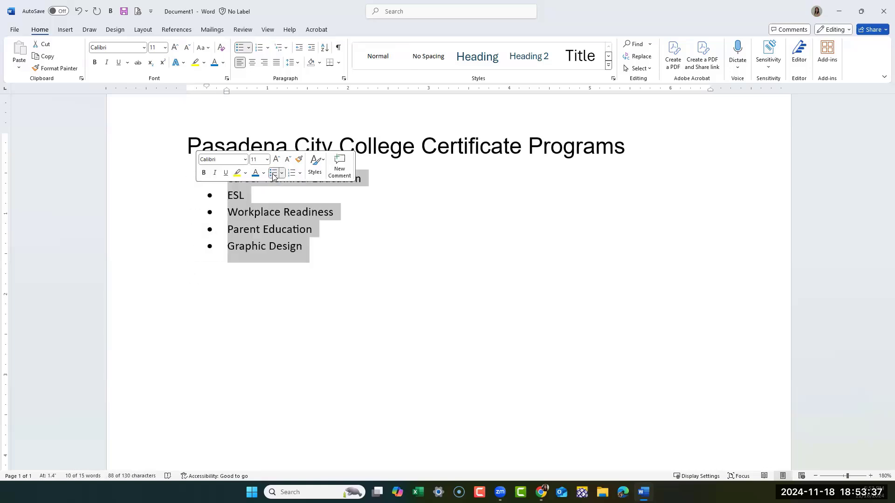
click(446, 246)
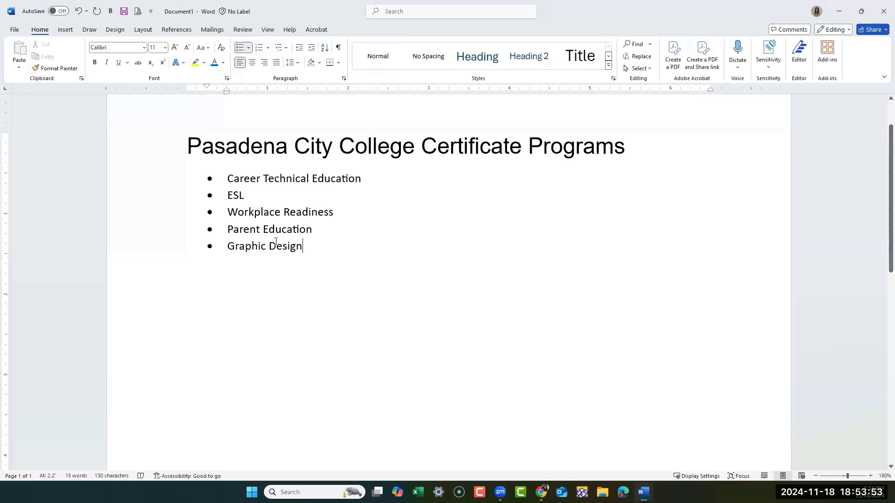
Add an empty bullet after Graphic Design and end the list from it with an unindented blank line
key(Return)
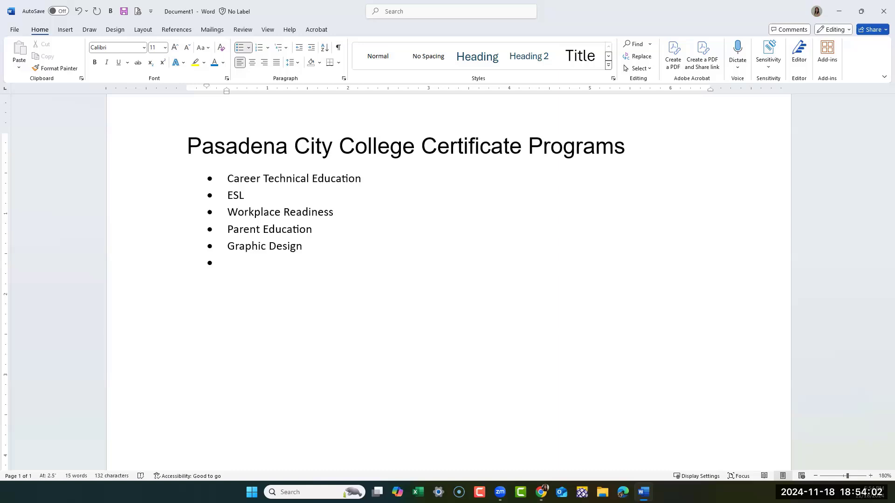
key(BackSpace)
key(BackSpace)
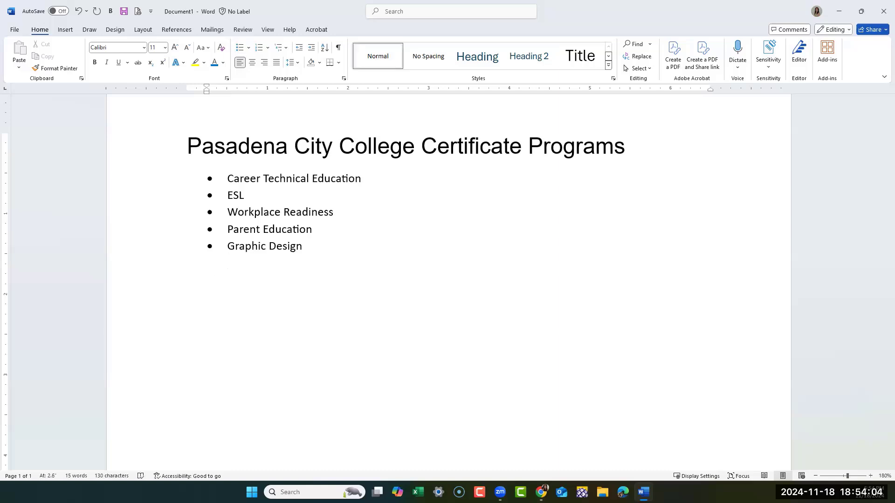
key(BackSpace)
key(alt+Tab)
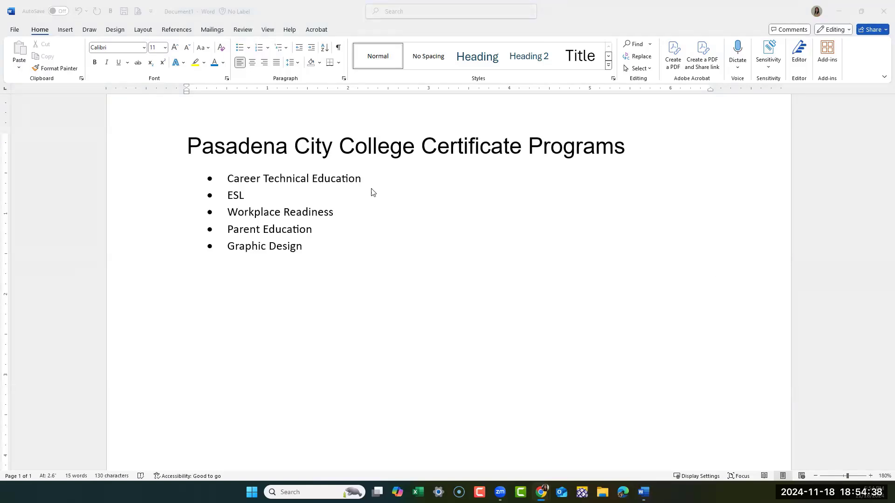
Insert "Top 5" at the start of the title, before Pasadena City College Certificate Programs
click(189, 145)
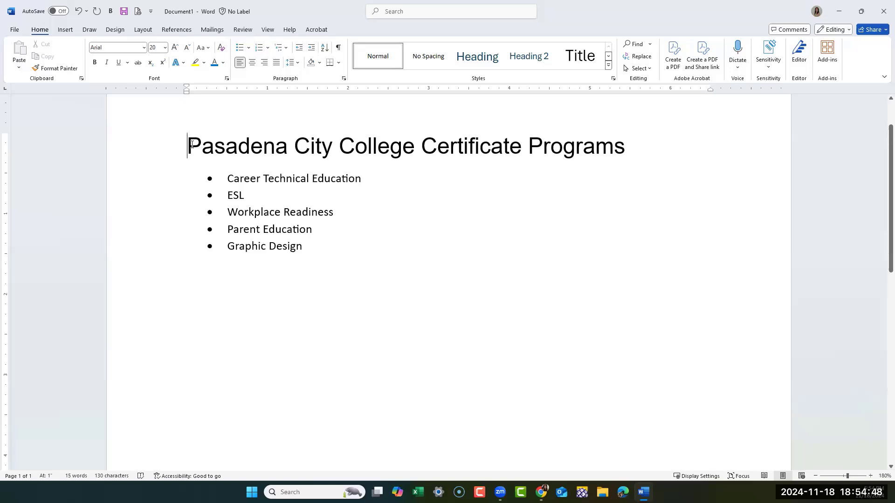
text(Top)
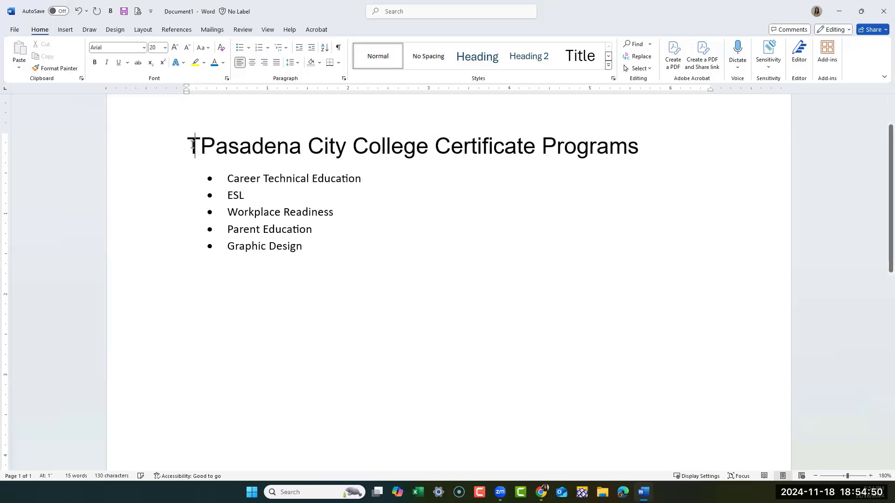
text( 5)
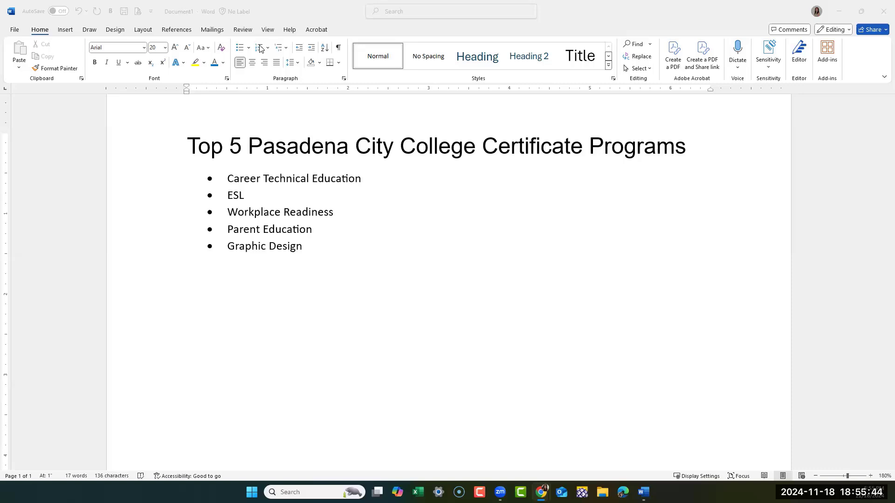
Convert the five-item bulleted list into a numbered list in the 1. 2. 3. format
click(305, 249)
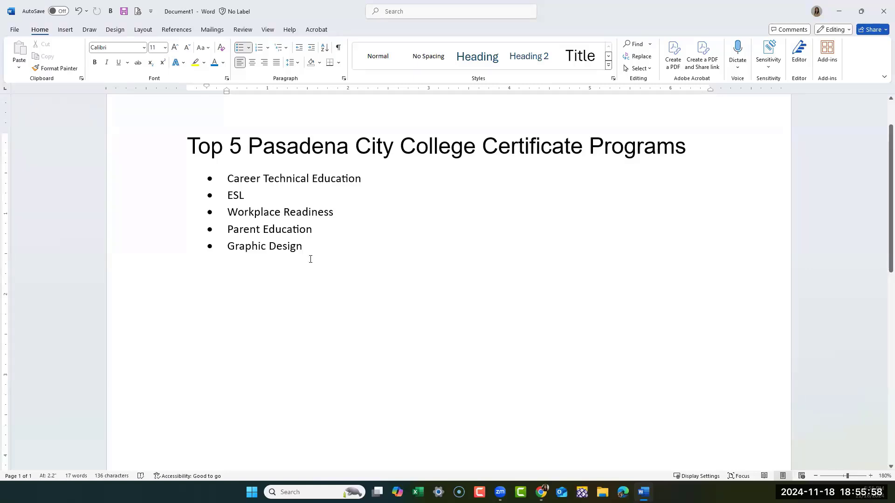
drag(296, 248, 225, 182)
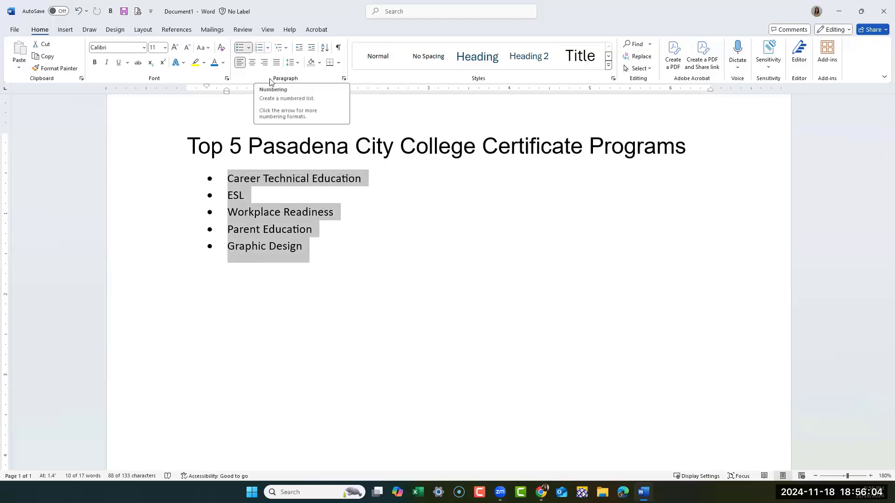
click(260, 49)
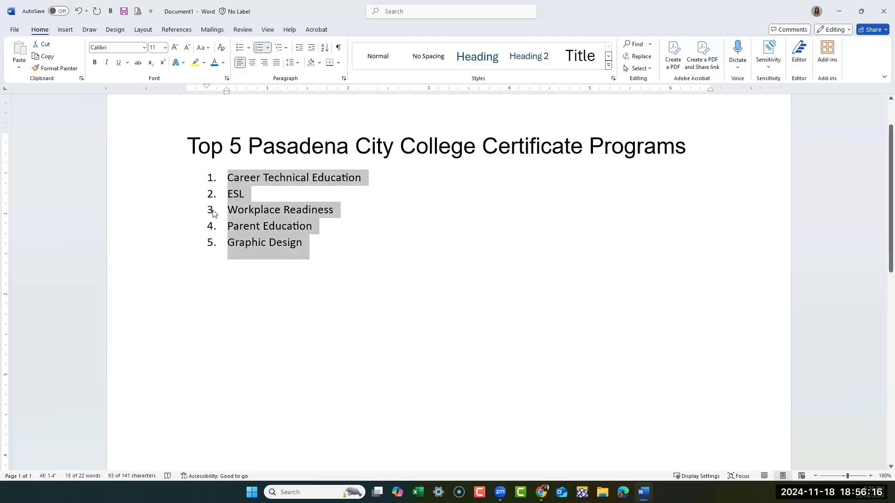
right_click(262, 180)
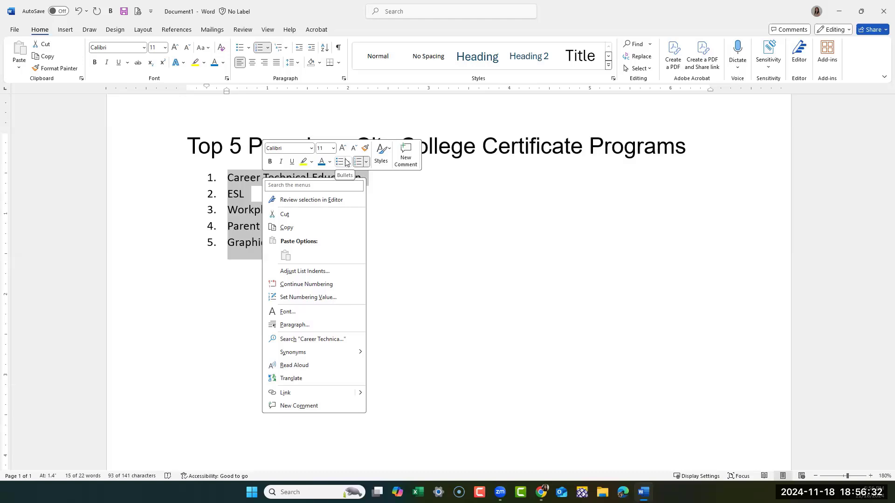
key(Escape)
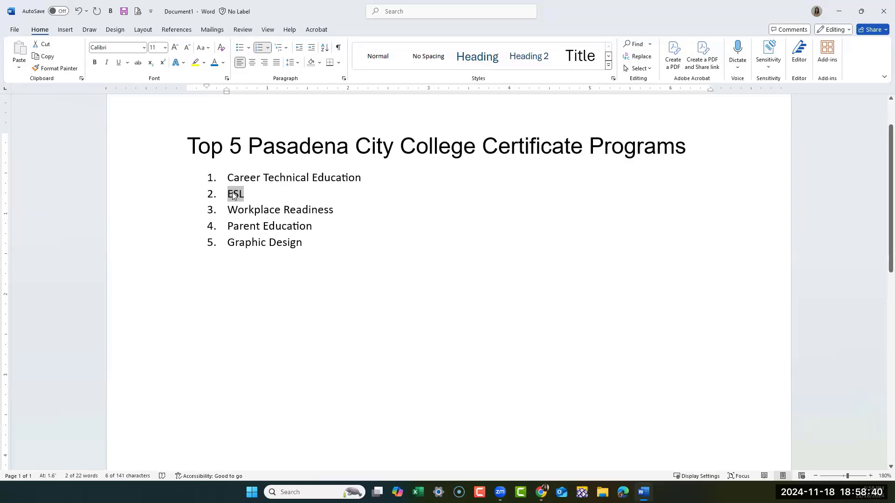
Move ESL above Career Technical Education as the first numbered item and remove the empty item left behind
drag(233, 196, 226, 177)
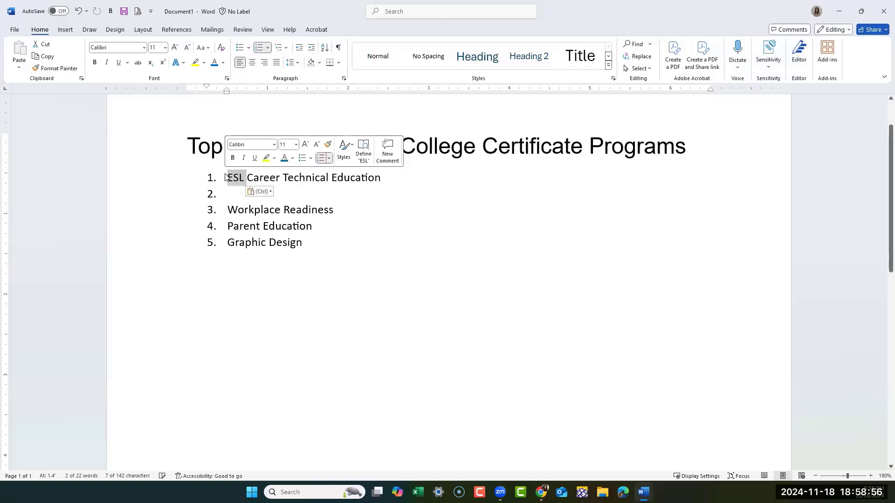
click(222, 173)
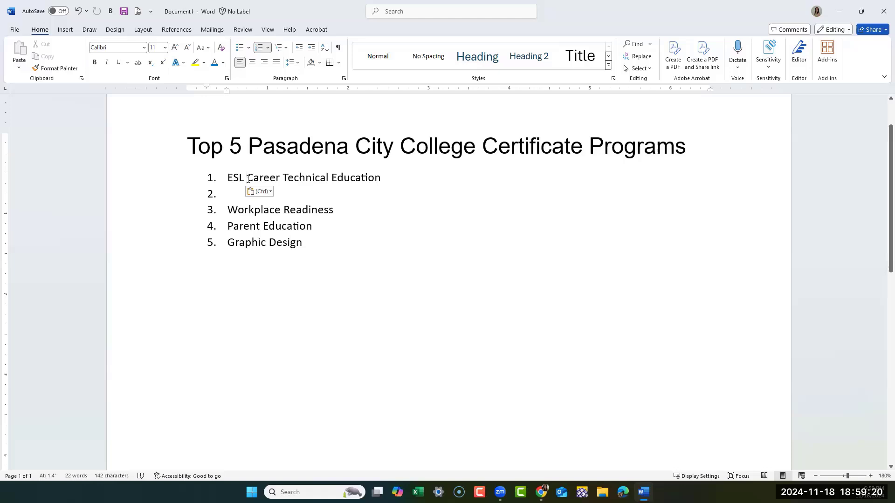
key(Return)
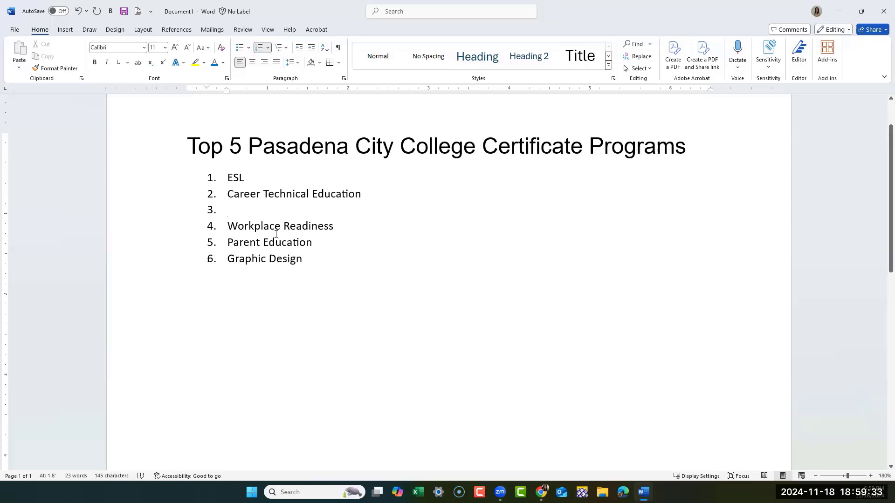
key(BackSpace)
key(BackSpace)
key(BackSpace)
key(BackSpace)
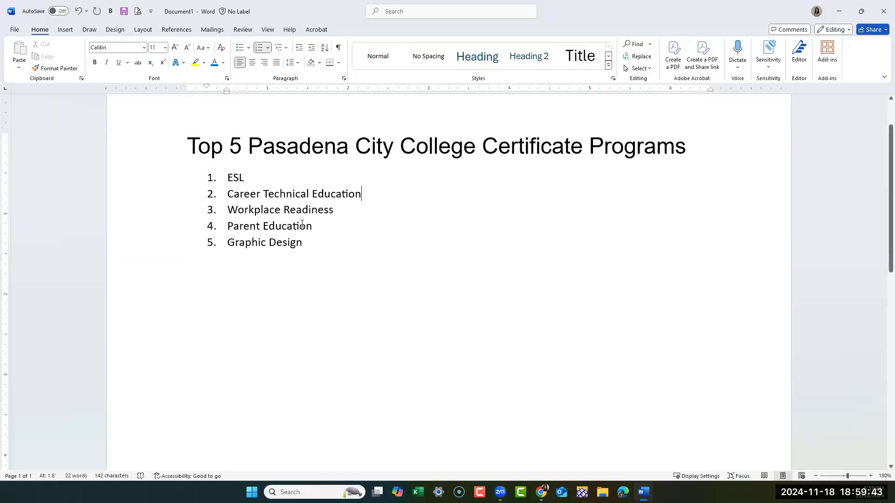
Move Graphic Design above Parent Education in the numbered list
drag(228, 242, 293, 244)
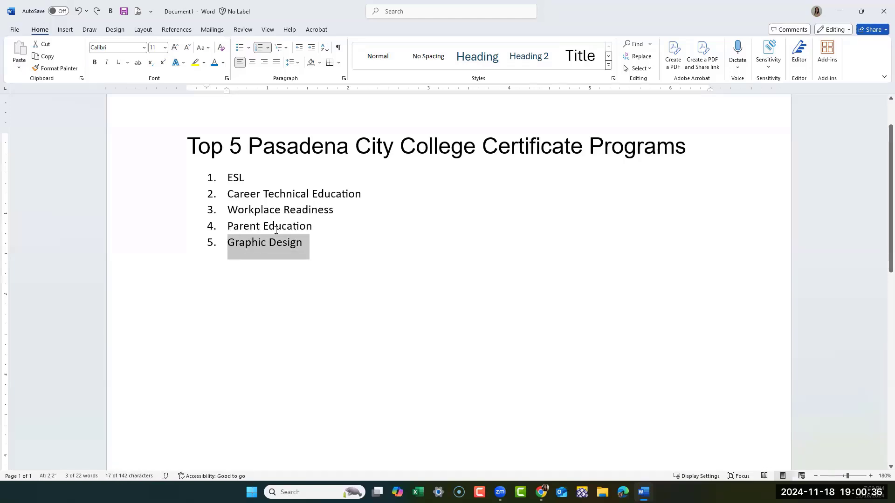
click(230, 243)
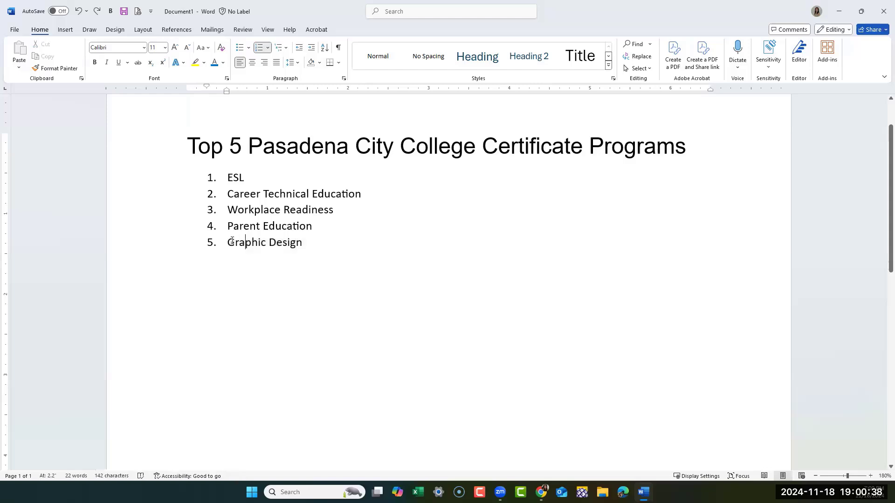
drag(230, 243, 297, 242)
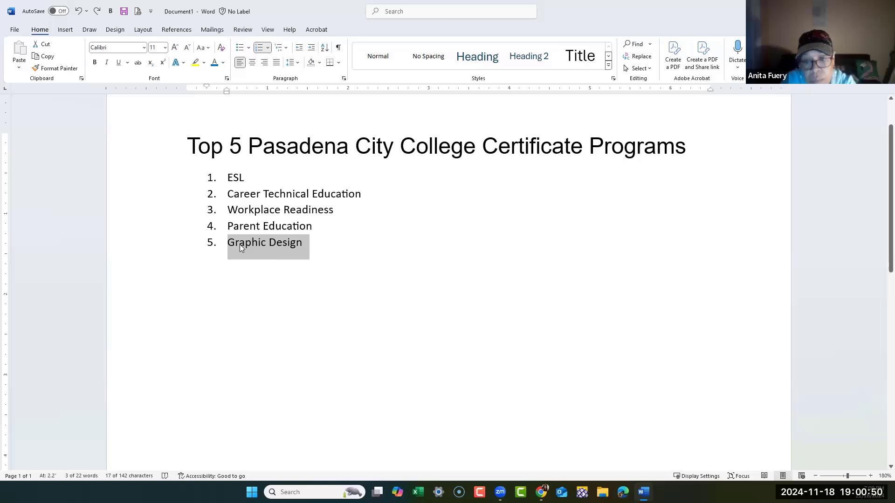
drag(240, 244, 228, 229)
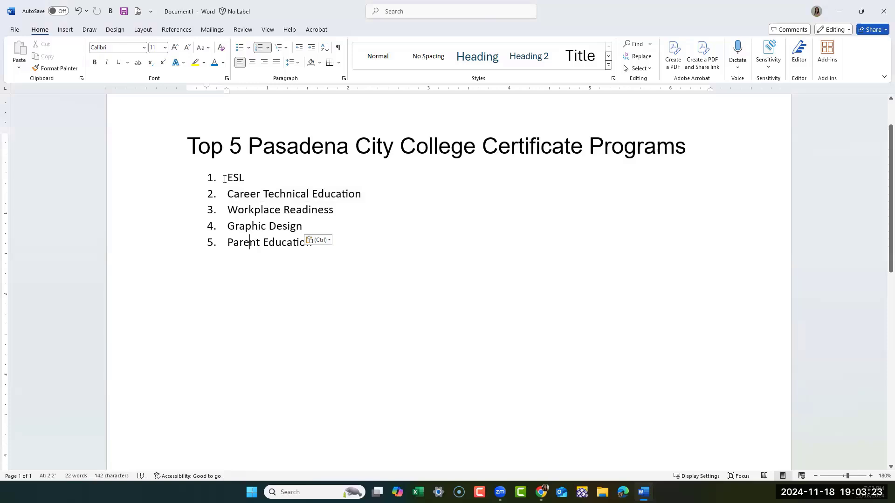
Preview other numbering formats such as a. b. c. on the whole list and keep the 1. 2. 3. format
drag(227, 177, 313, 241)
key(ctrl+c)
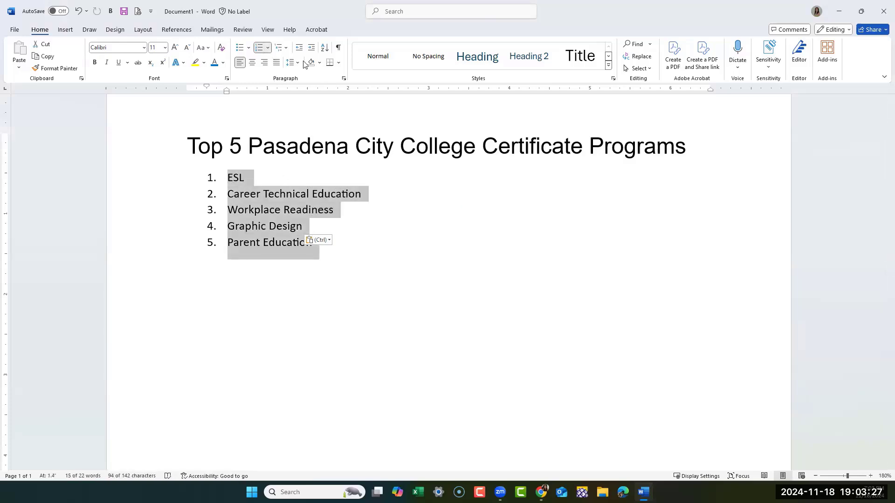
click(268, 48)
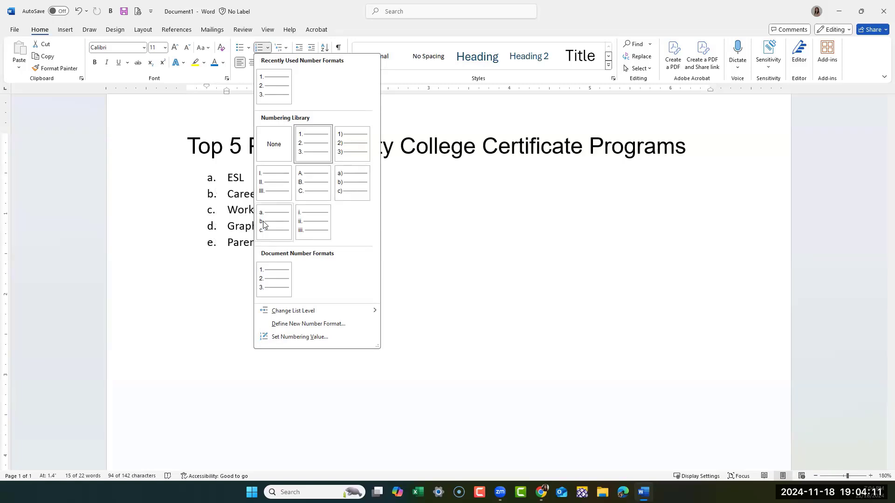
click(316, 153)
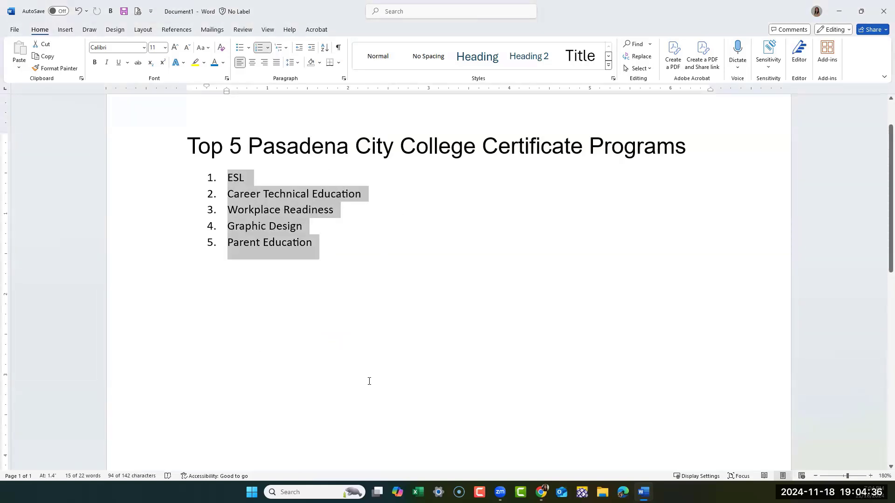
key(ctrl+v)
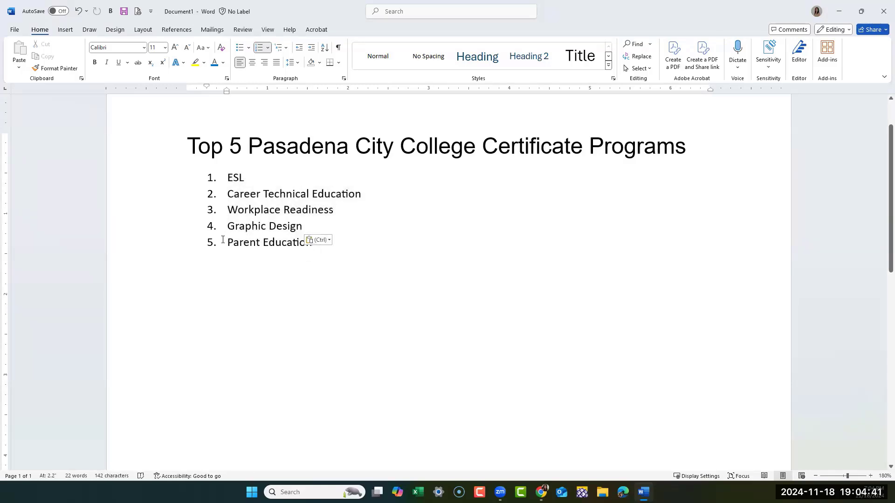
Insert an empty item after Career Technical Education, strip its number and indent, and delete the blank line
click(362, 200)
key(Return)
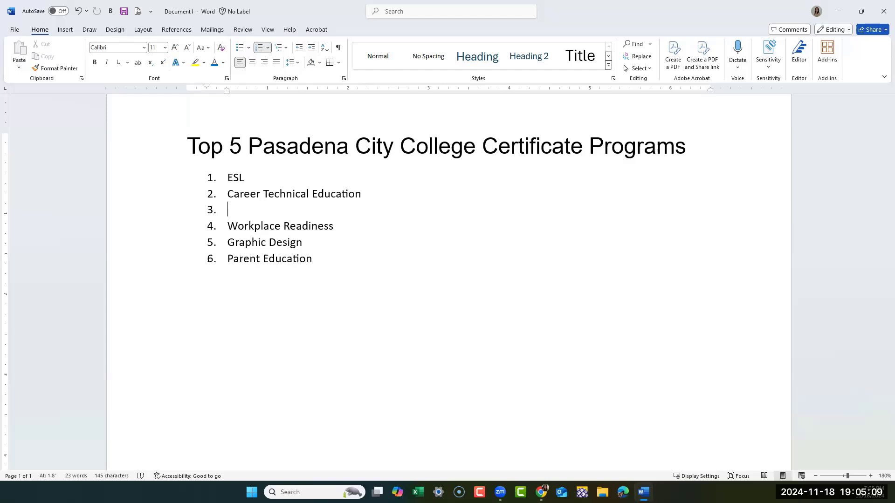
key(BackSpace)
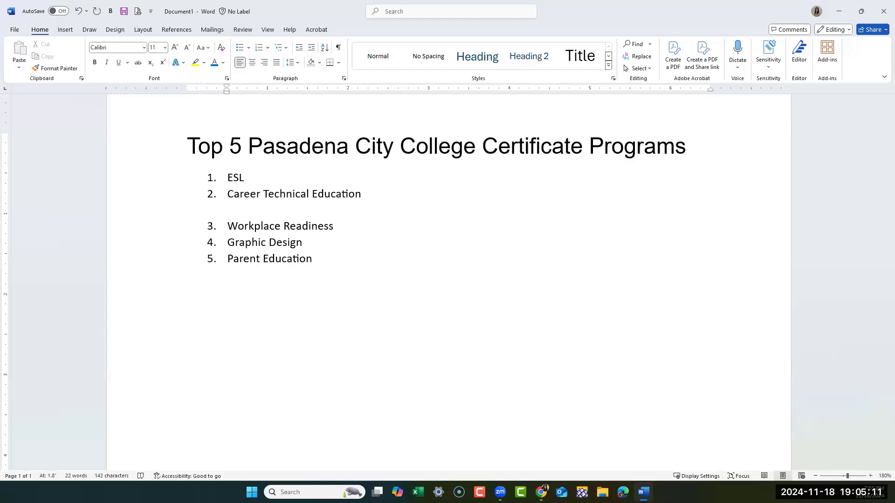
key(BackSpace)
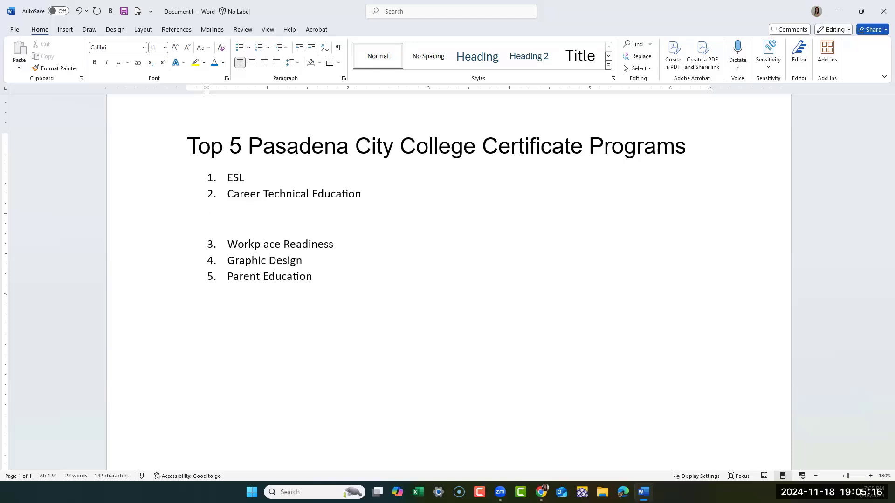
key(BackSpace)
key(BackSpace)
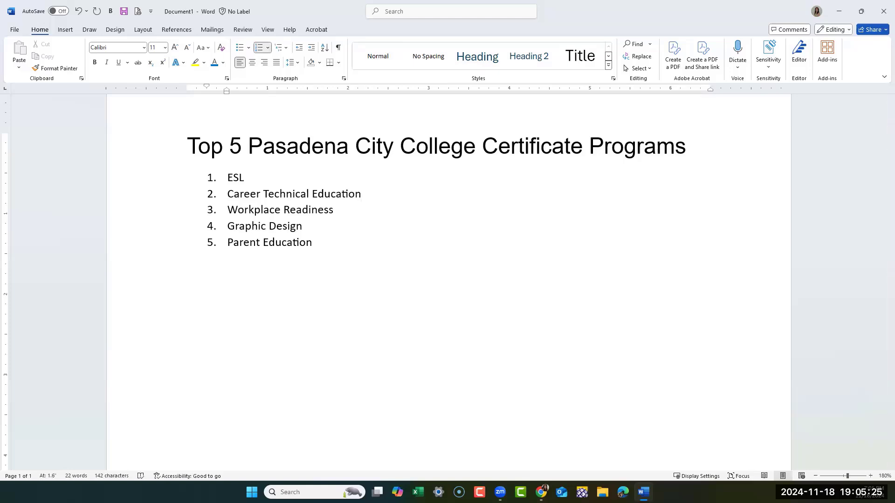
Place the cursor after Parent Education and display the view options that include the ruler setting
click(321, 244)
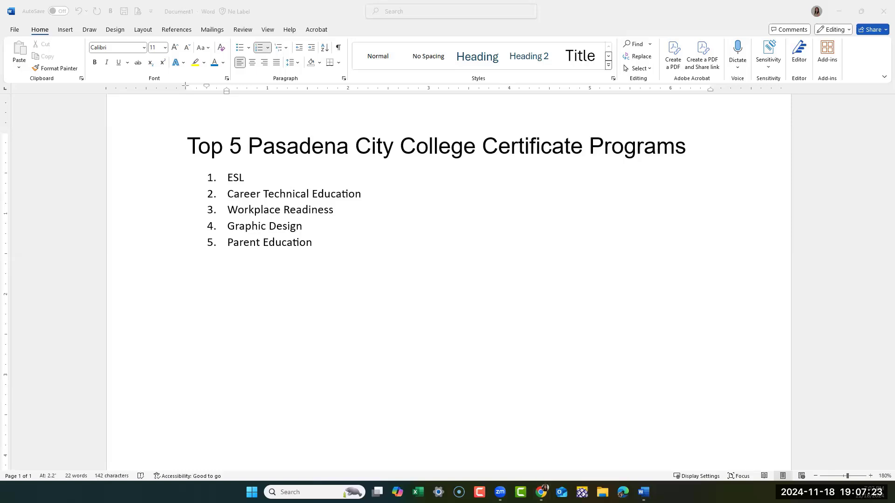
drag(177, 76, 334, 103)
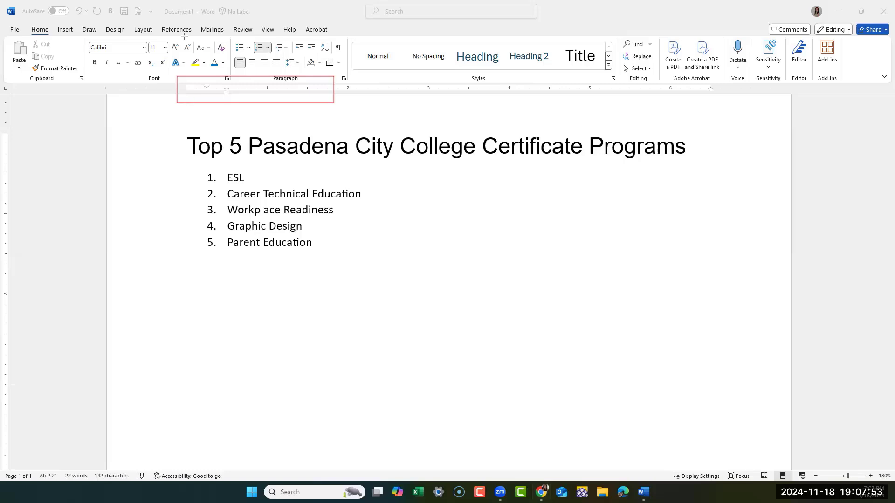
drag(254, 18, 280, 36)
click(264, 32)
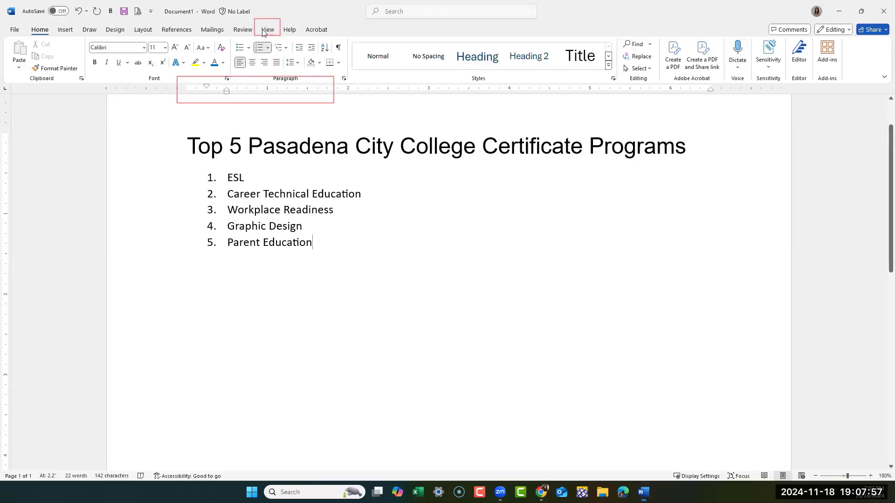
click(33, 174)
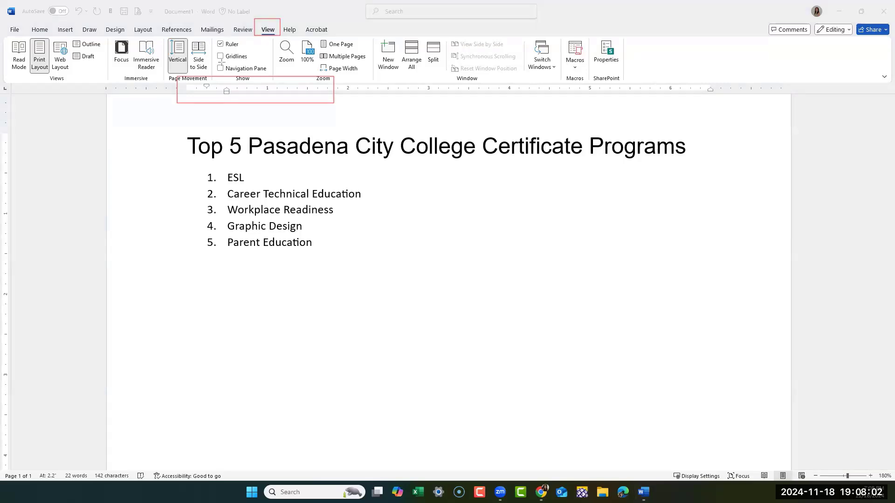
Hide the document ruler and display it again
drag(212, 35, 254, 50)
click(221, 44)
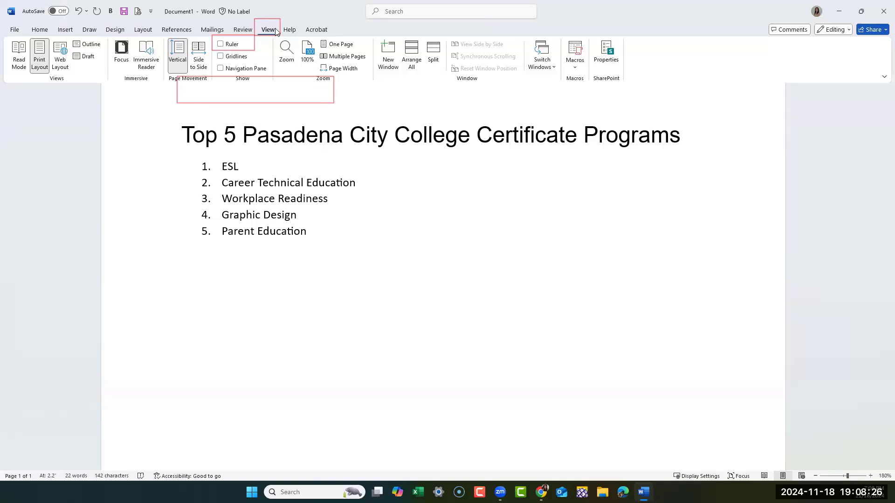
click(220, 44)
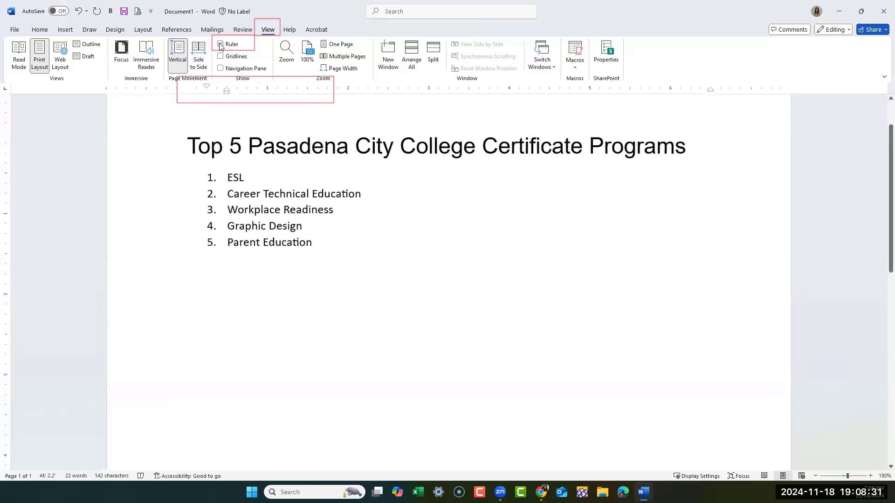
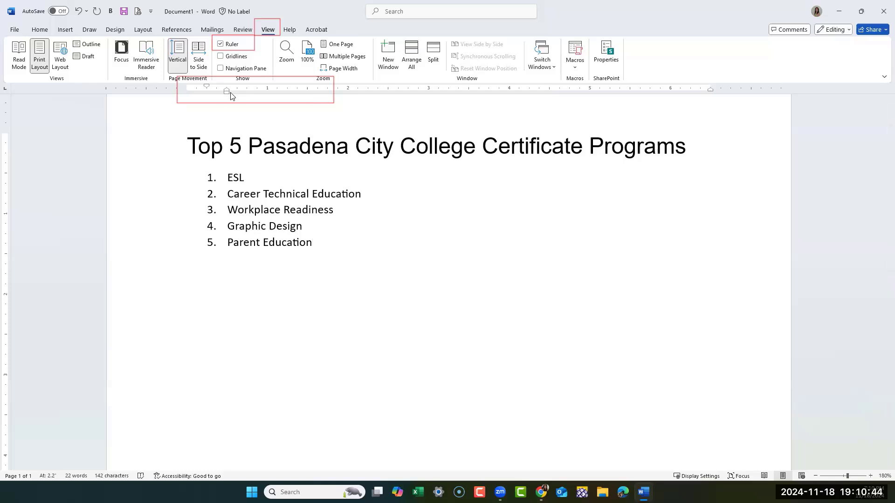
Set the hanging indent of all five numbered programs to about 1 inch and their first line indent to about 0.5 inch
click(240, 194)
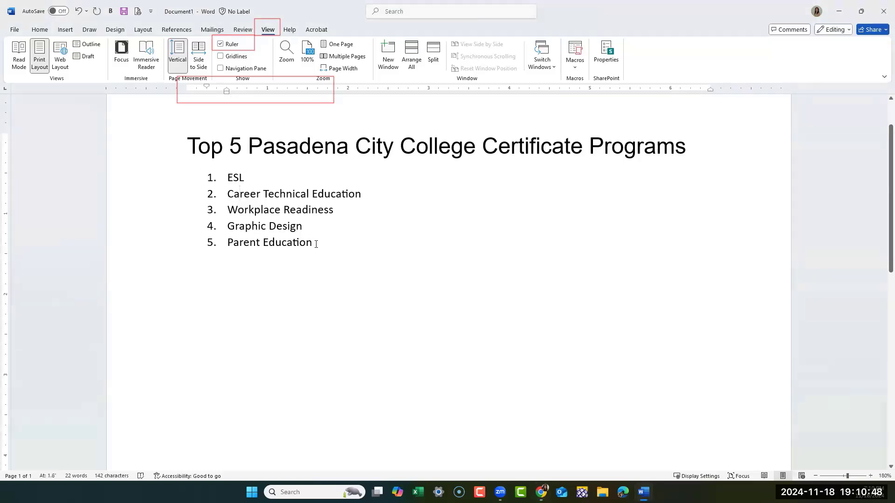
drag(316, 244, 228, 179)
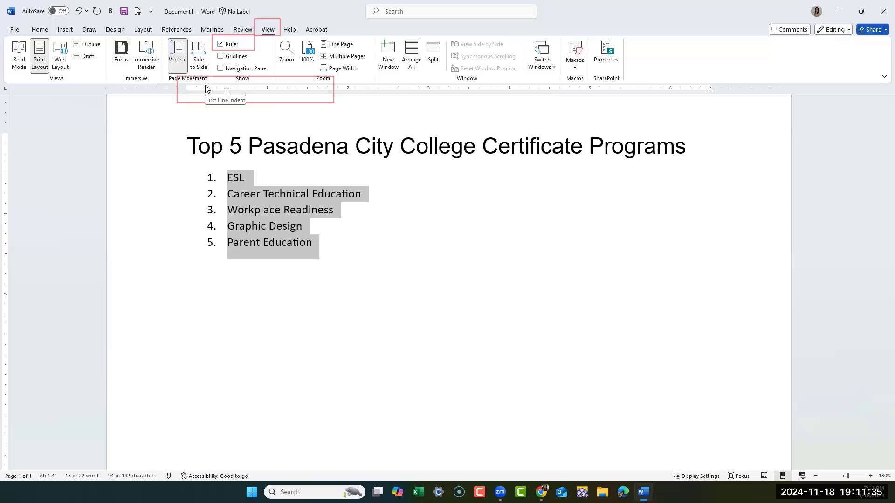
mouse_move(208, 88)
mouse_down()
mouse_move(218, 93)
mouse_move(211, 94)
mouse_up()
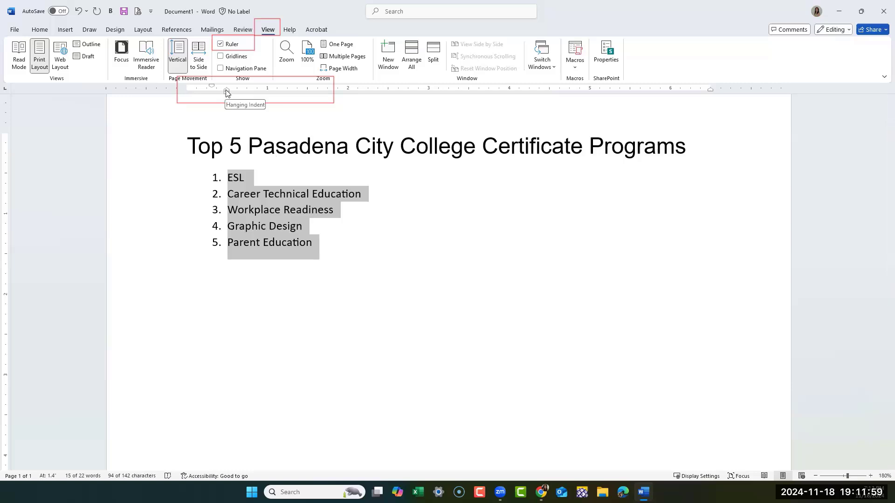
mouse_move(227, 94)
mouse_down()
mouse_move(312, 93)
mouse_move(393, 116)
mouse_move(574, 137)
mouse_move(268, 110)
mouse_up()
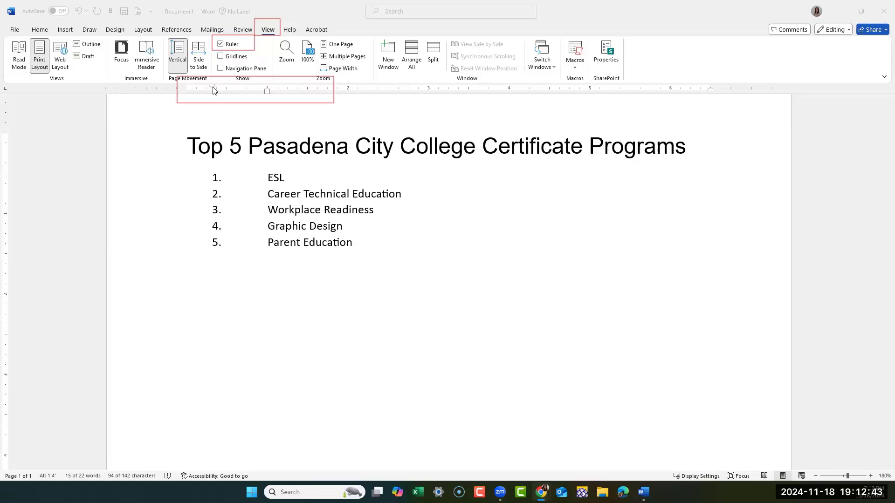
click(270, 198)
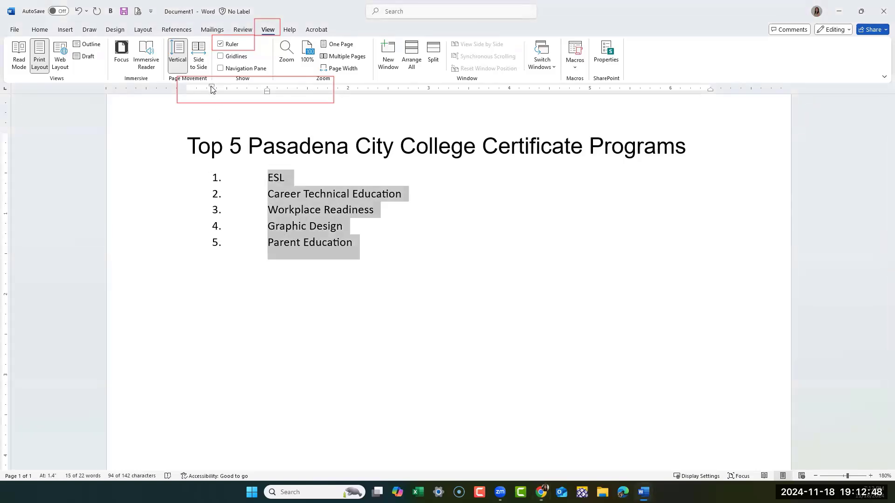
drag(211, 89, 213, 90)
drag(226, 90, 228, 89)
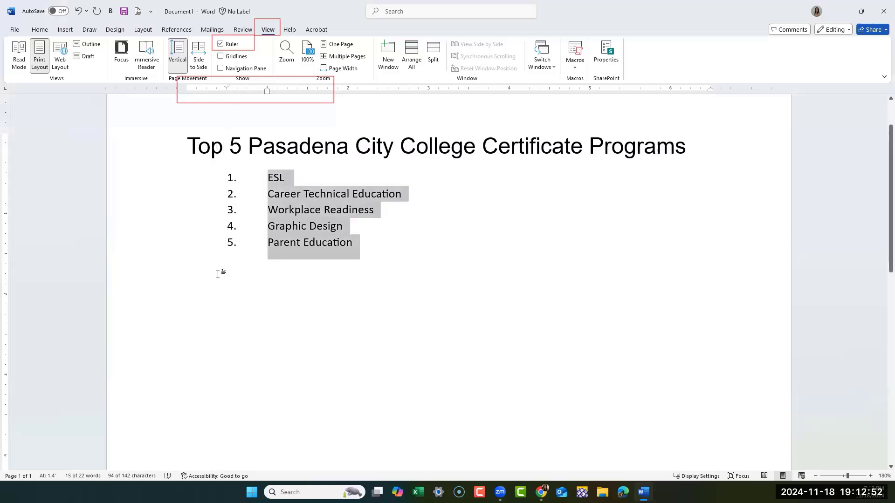
click(399, 278)
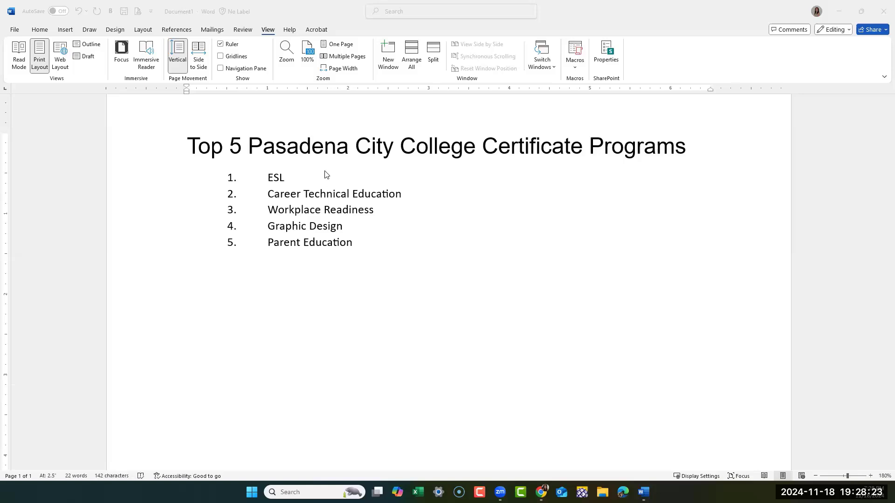
Remove the numbering from all five programs, from ESL through Parent Education
click(357, 243)
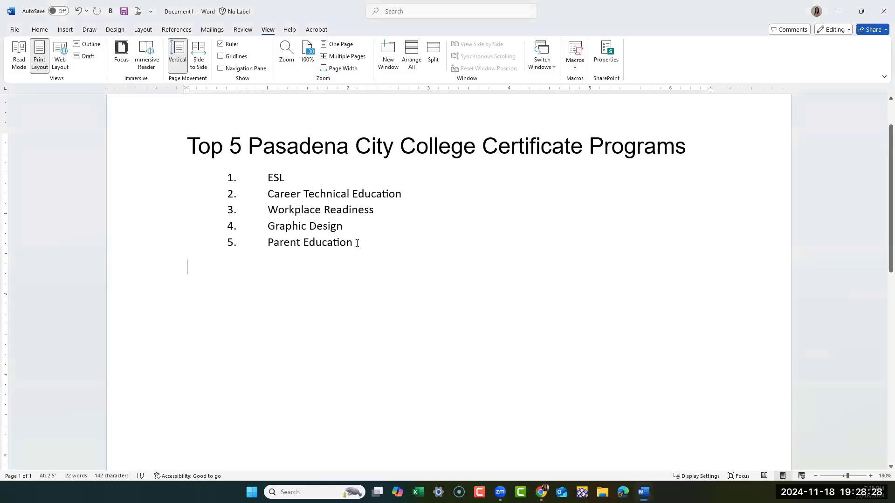
drag(345, 242, 245, 180)
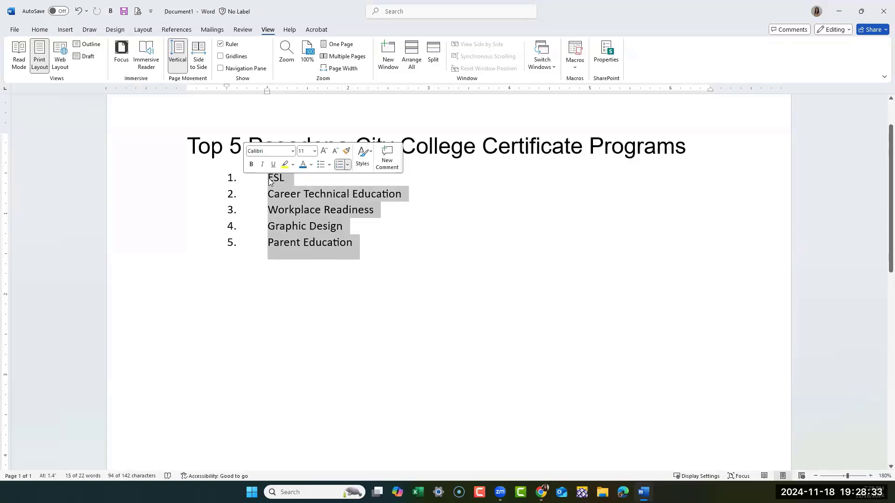
click(340, 165)
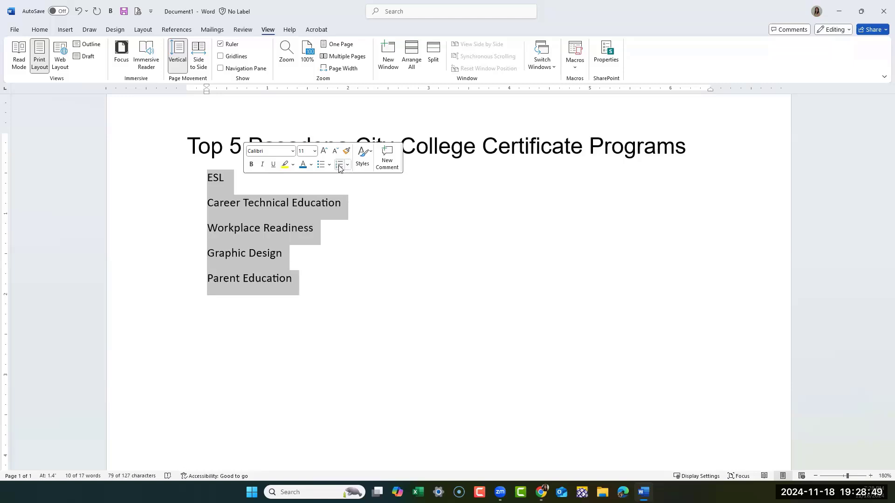
click(347, 306)
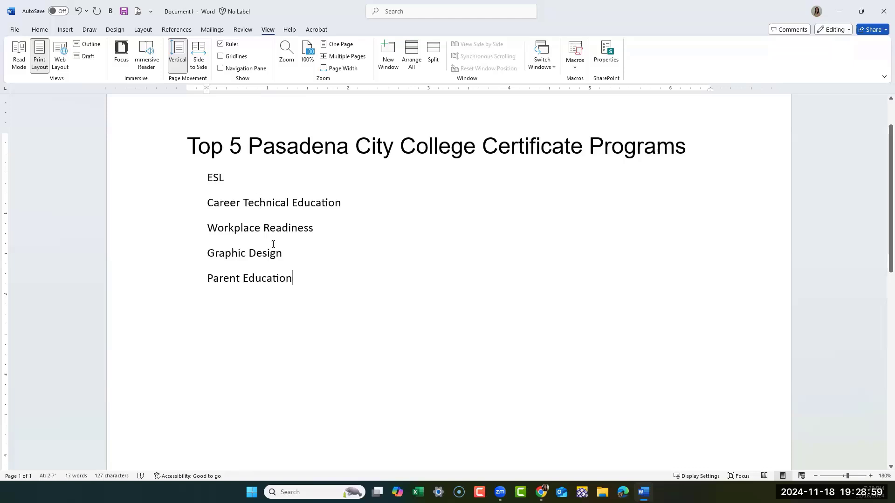
Compare the multilevel list formats for the five programs and apply the Current List format that starts with 1
drag(257, 249, 212, 182)
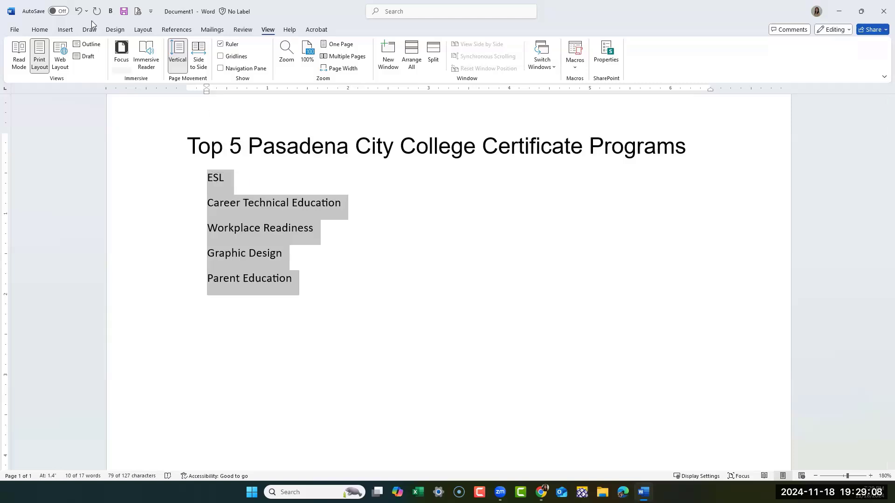
click(40, 30)
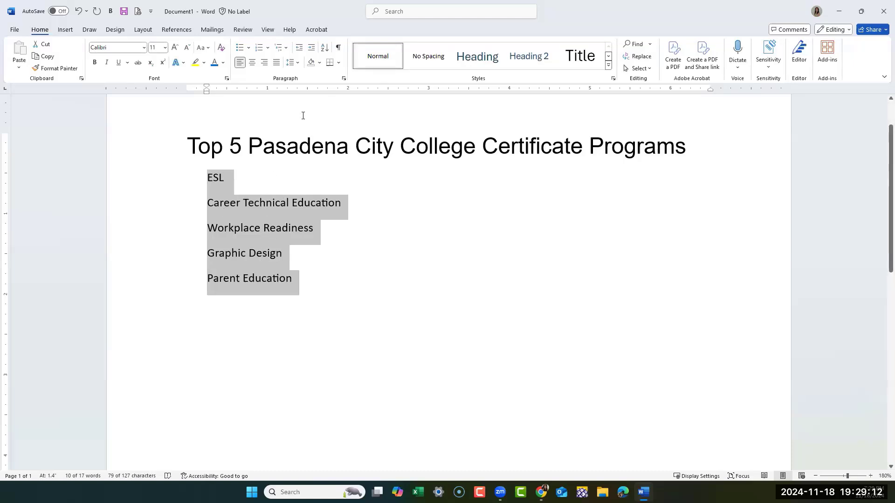
click(286, 50)
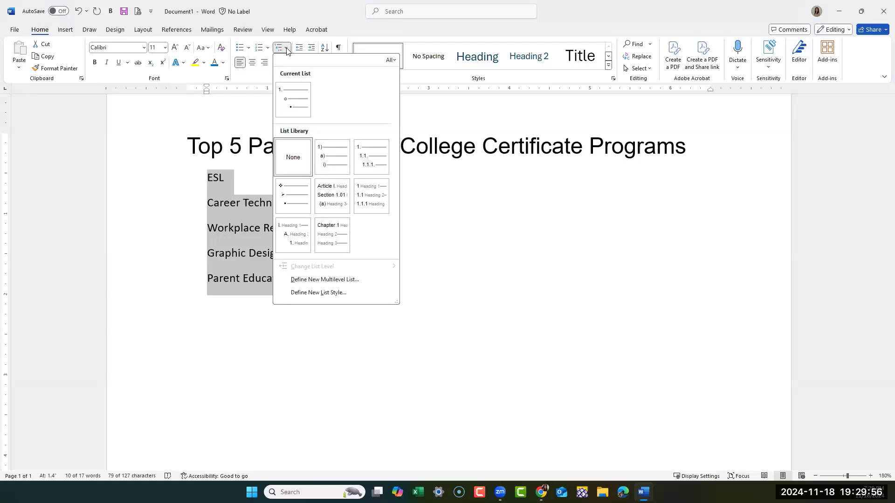
mouse_move(288, 90)
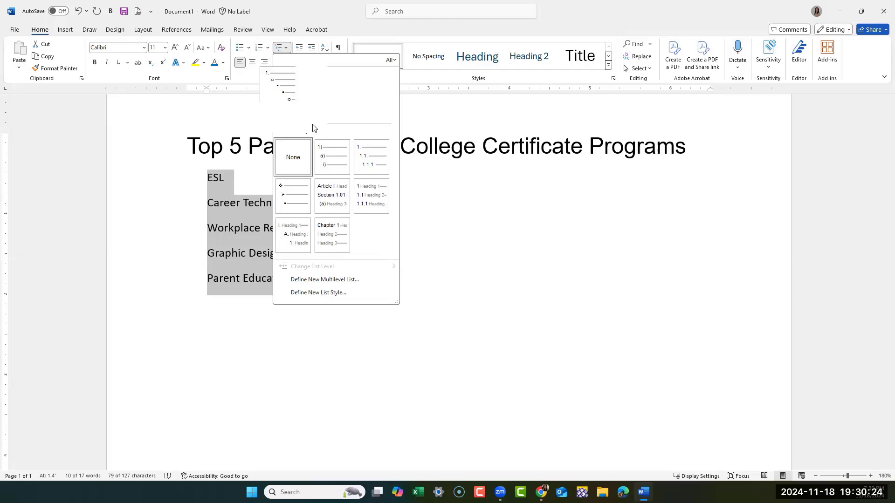
mouse_move(301, 105)
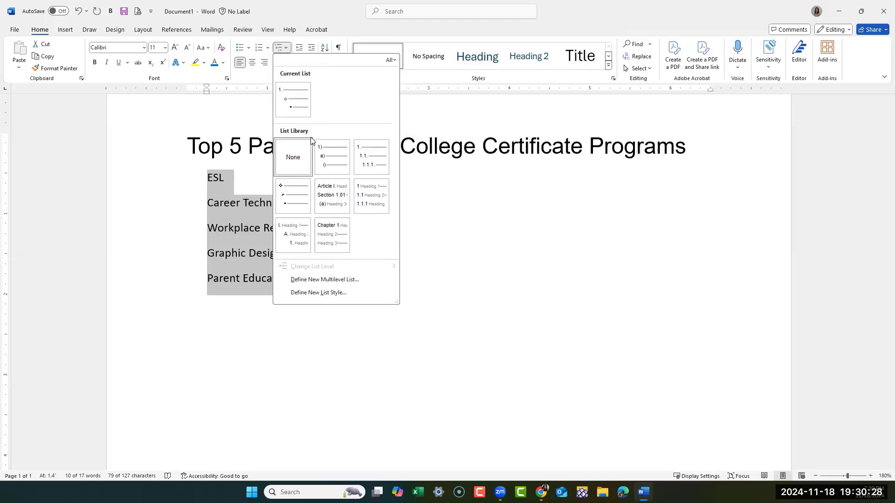
mouse_move(331, 162)
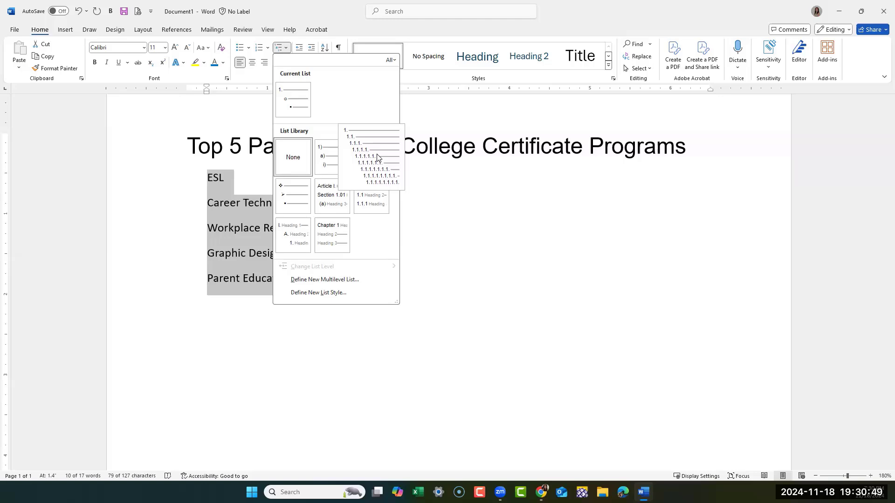
mouse_move(296, 199)
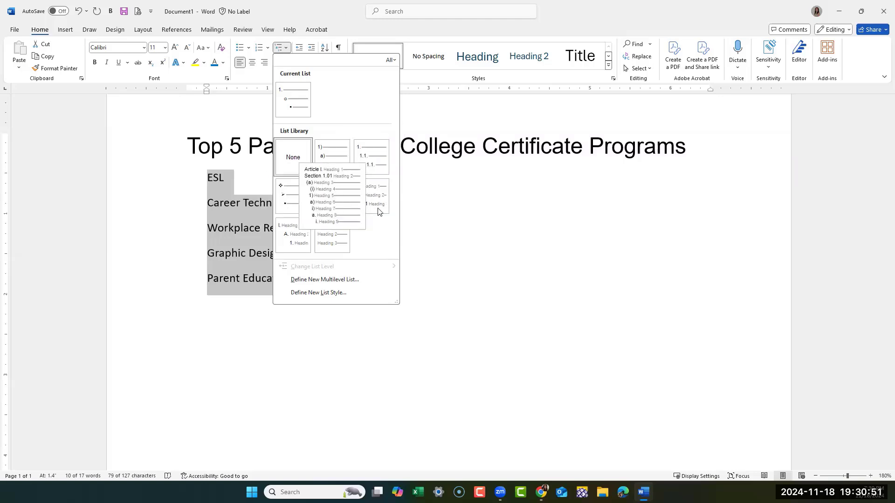
mouse_move(290, 225)
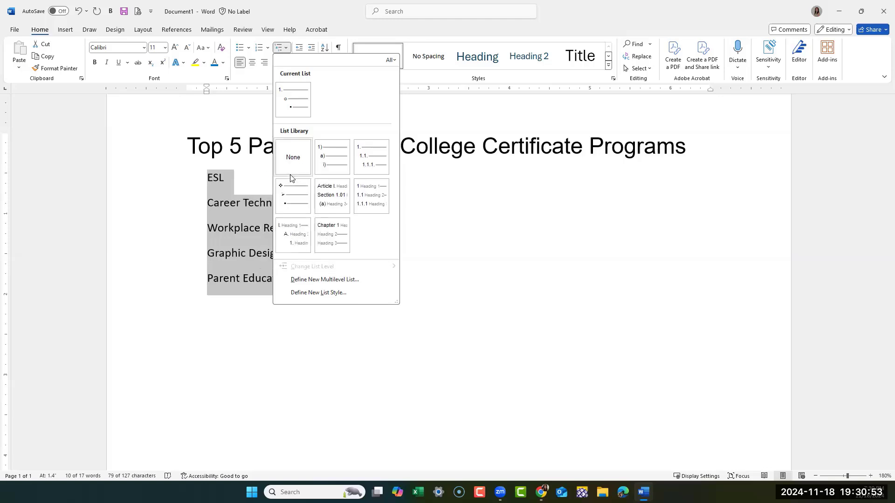
mouse_move(349, 158)
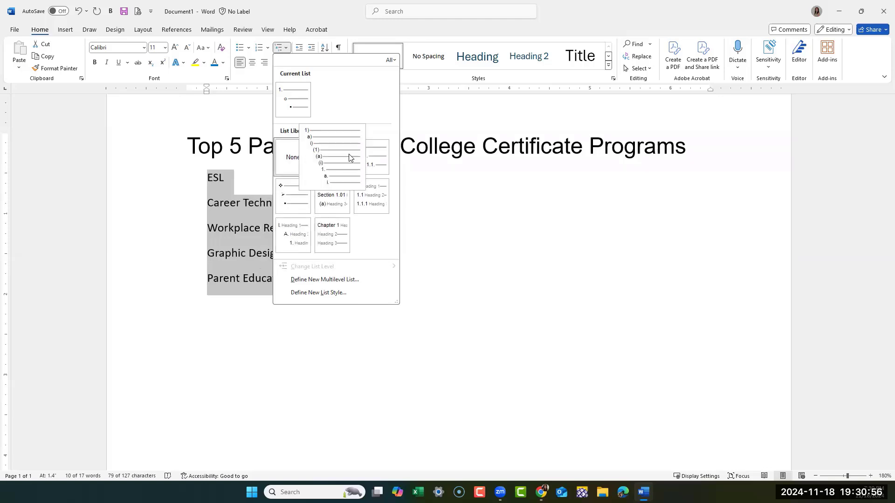
mouse_move(292, 96)
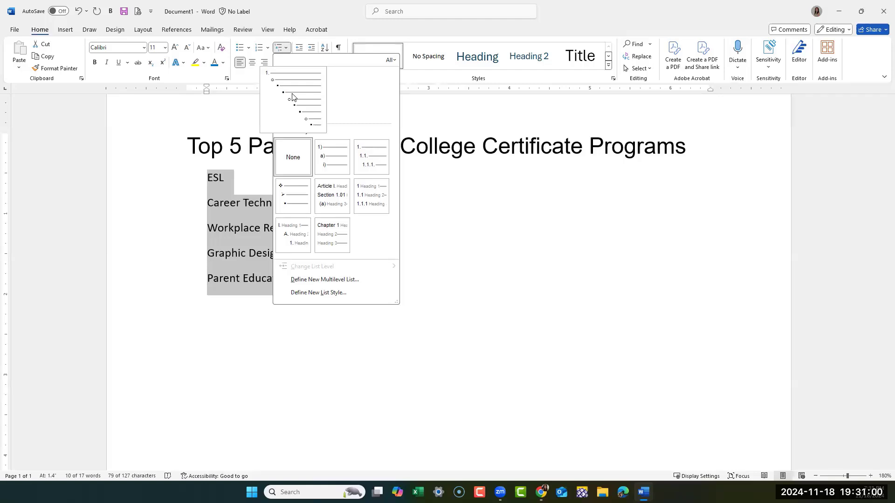
click(293, 97)
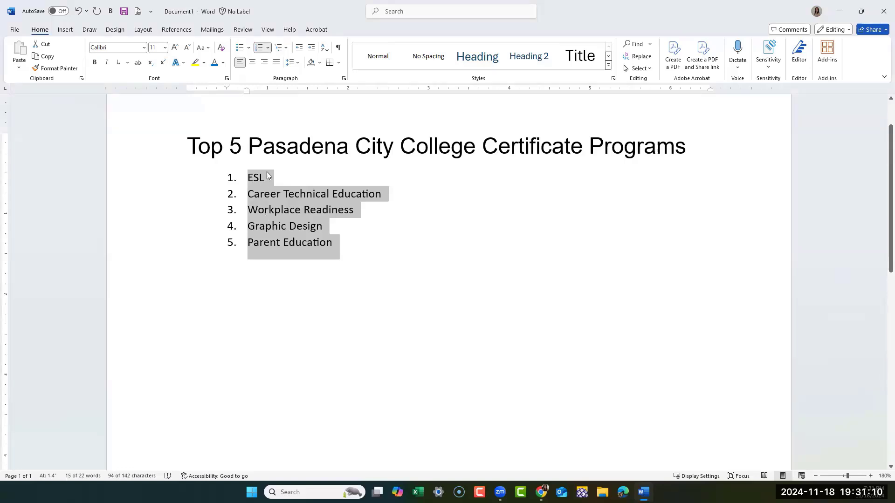
Add the second-level items Level 1, Level 2, Level 3, Level 4 and Level 5 under ESL
click(282, 182)
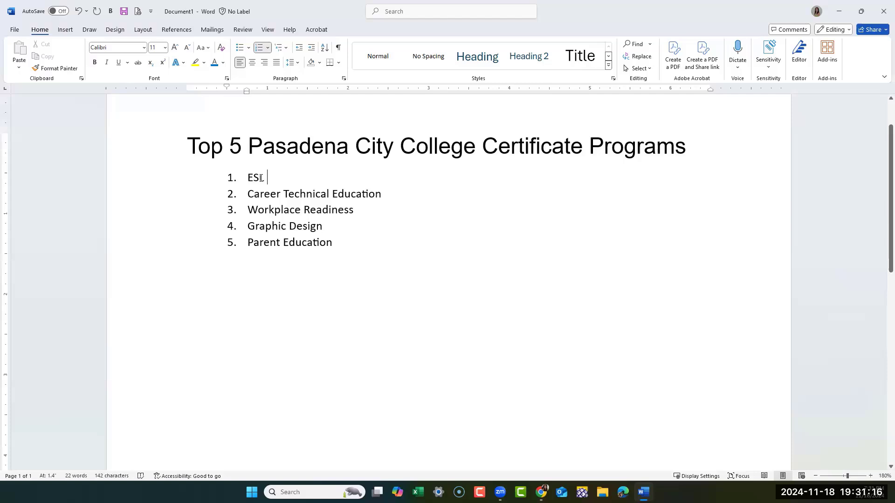
key(Return)
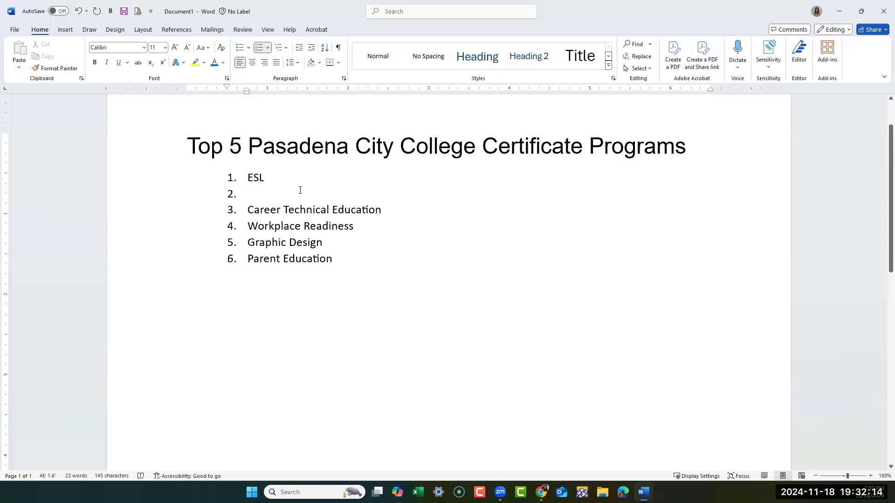
key(Tab)
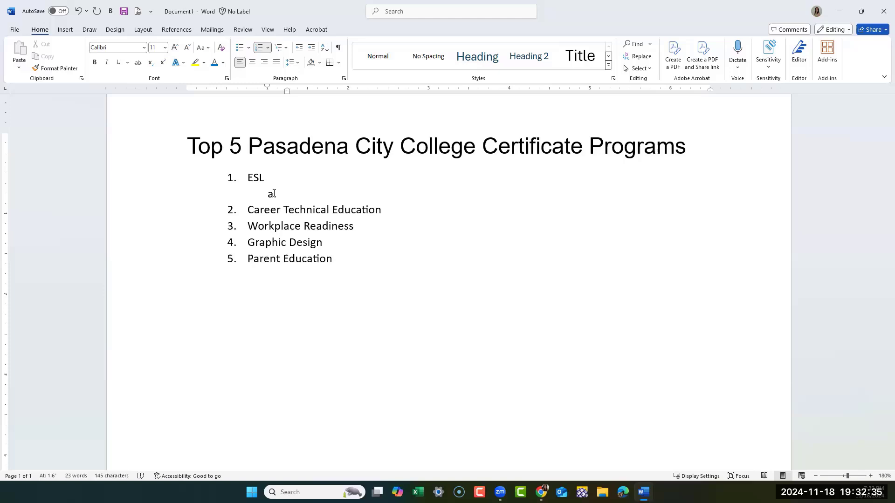
text(Level 1)
key(Return)
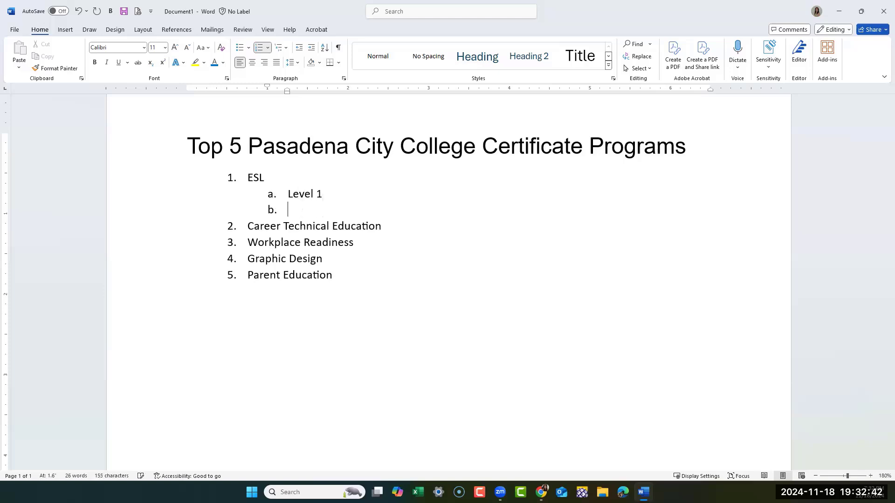
text(Level 2)
key(Return)
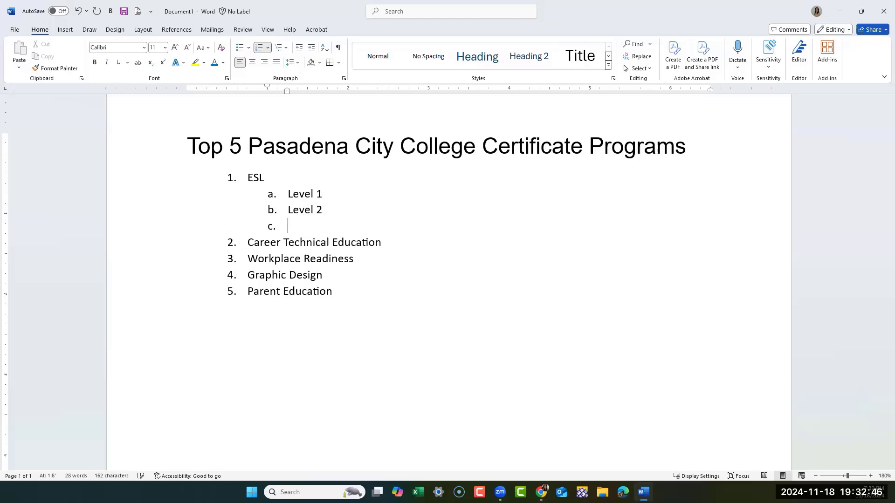
text(Level 3)
key(Return)
text(Lev)
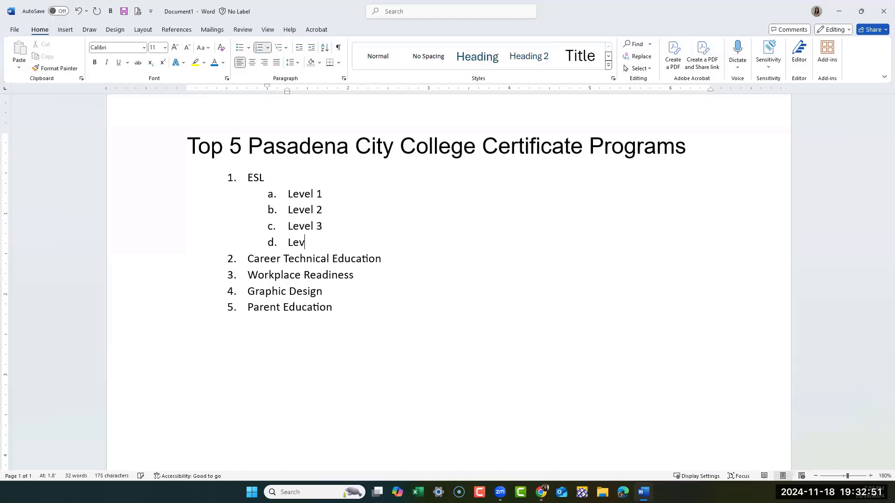
text(el 4)
key(Return)
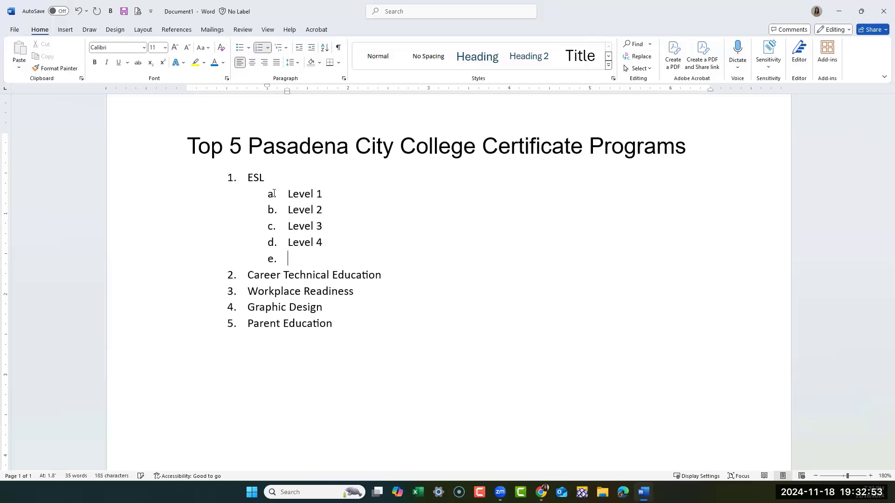
text(Level 5)
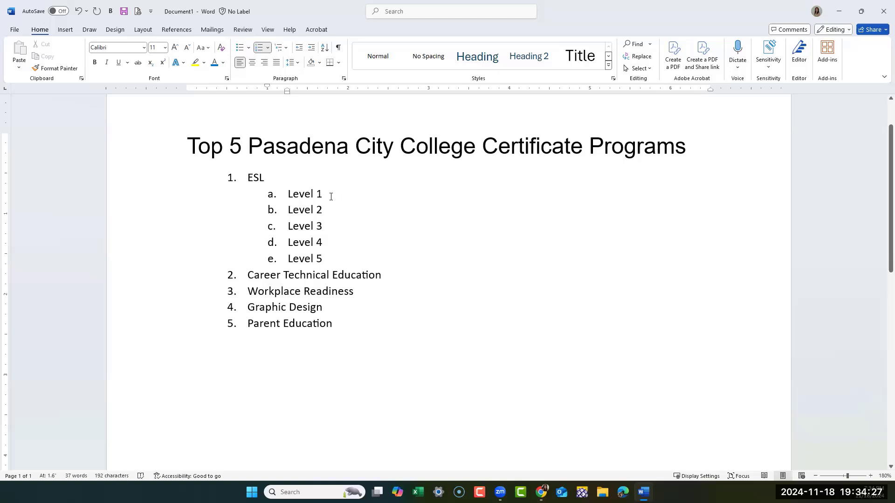
Add the third-level items Level 1A and Level 1B under Level 1 in the ESL list
key(Return)
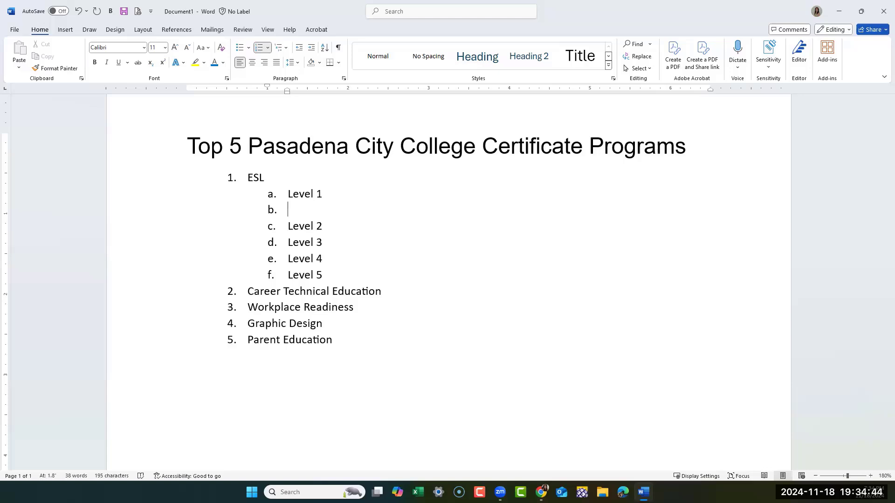
key(Tab)
text(Le)
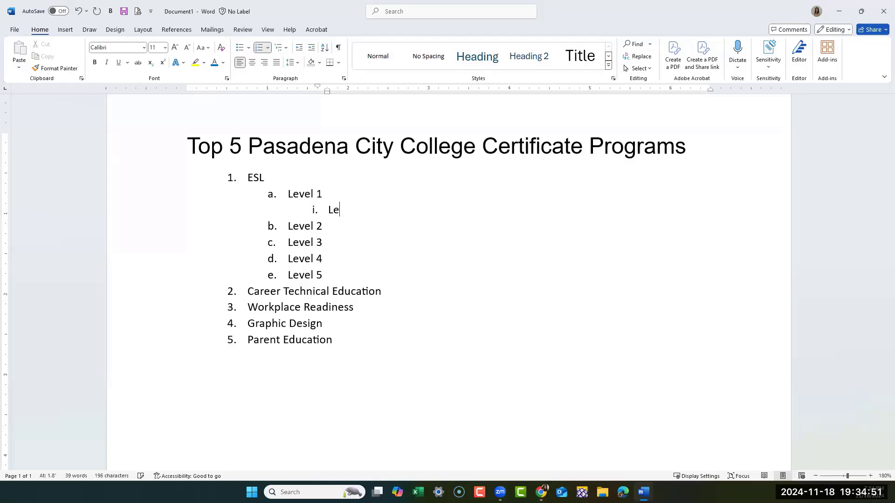
text(vel 1A)
key(Return)
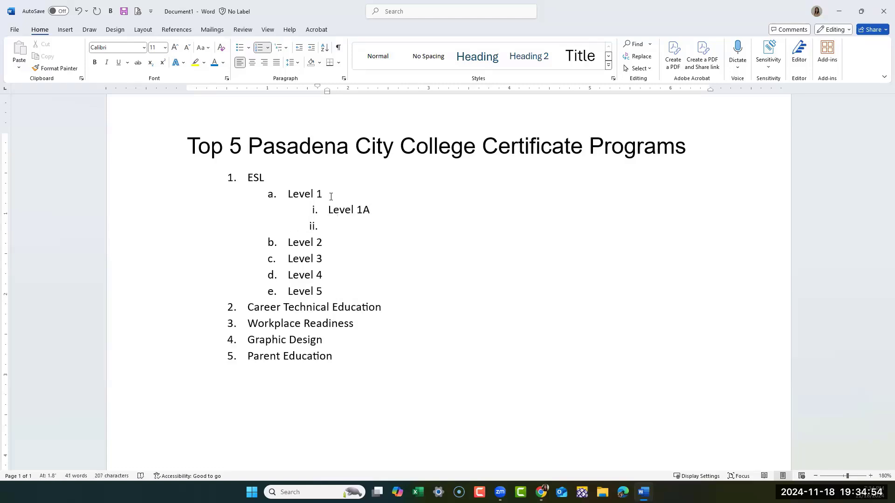
text(Level 1B)
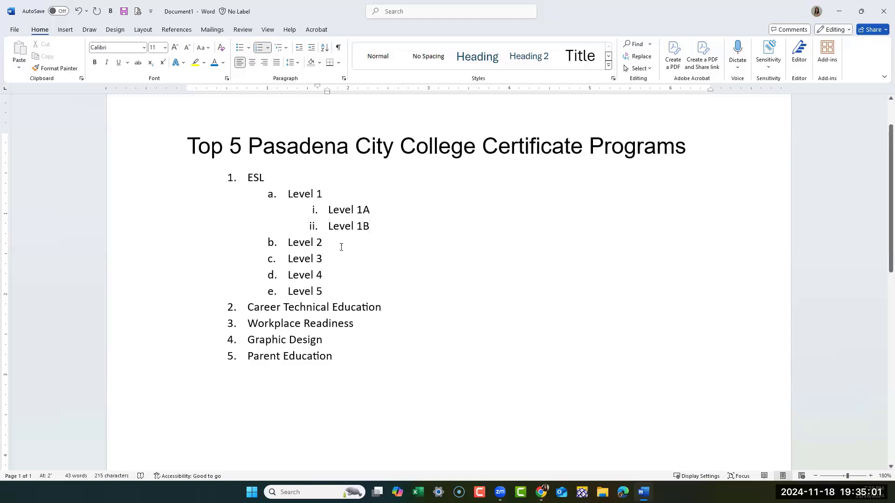
Add the third-level items Level 2A and Level 2B under Level 2
click(343, 243)
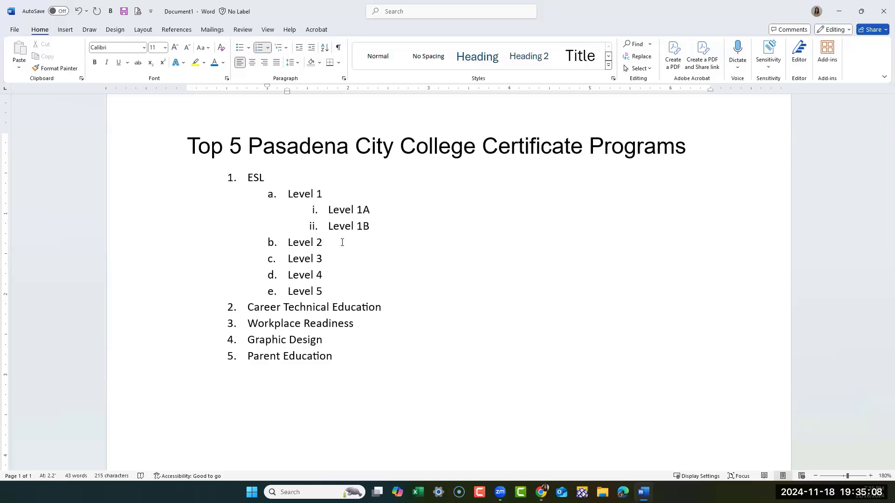
key(Return)
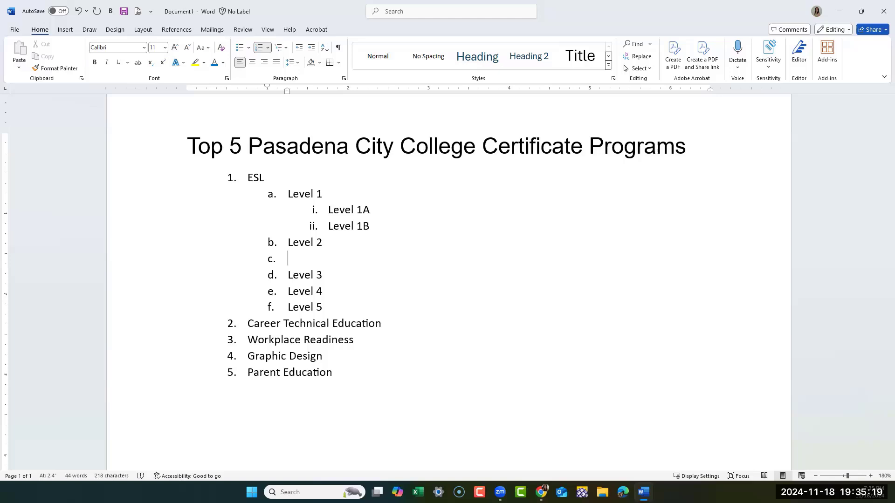
key(Tab)
text(Level 2A)
key(Return)
text(Level 3)
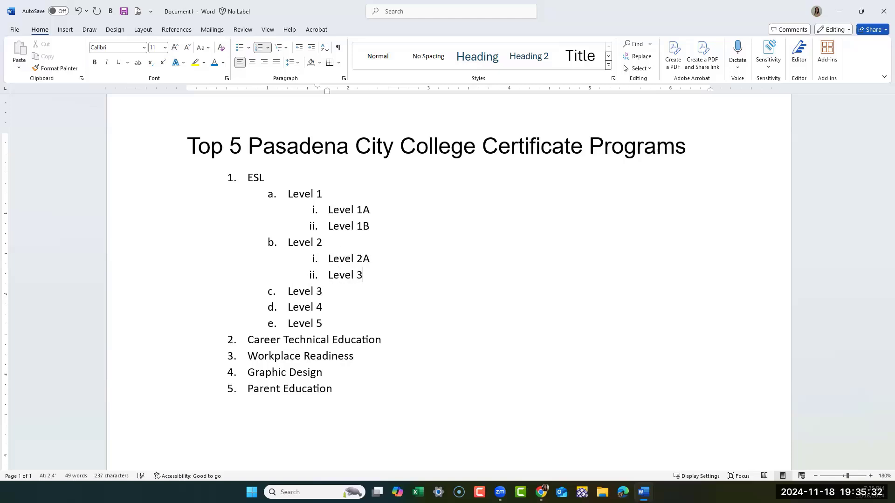
key(BackSpace)
text(2B)
Add the third-level items Level 3A and Level 3B under Level 3
click(326, 294)
key(Return)
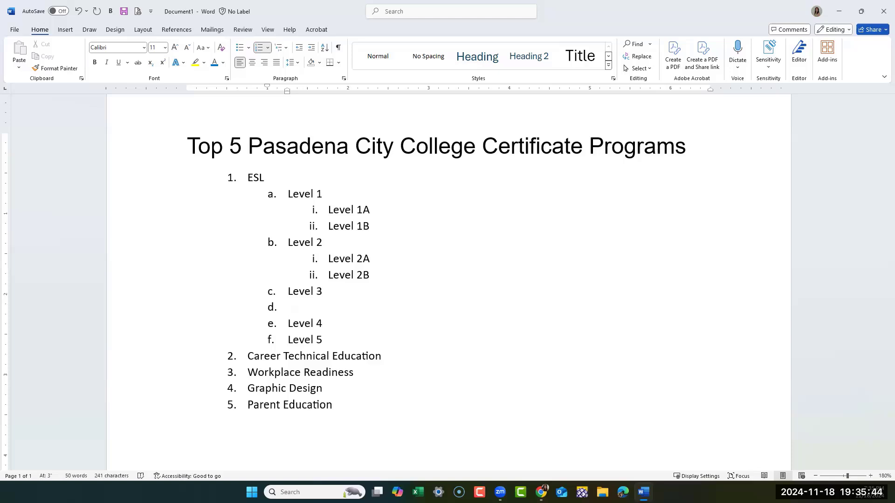
key(Tab)
text(Lev)
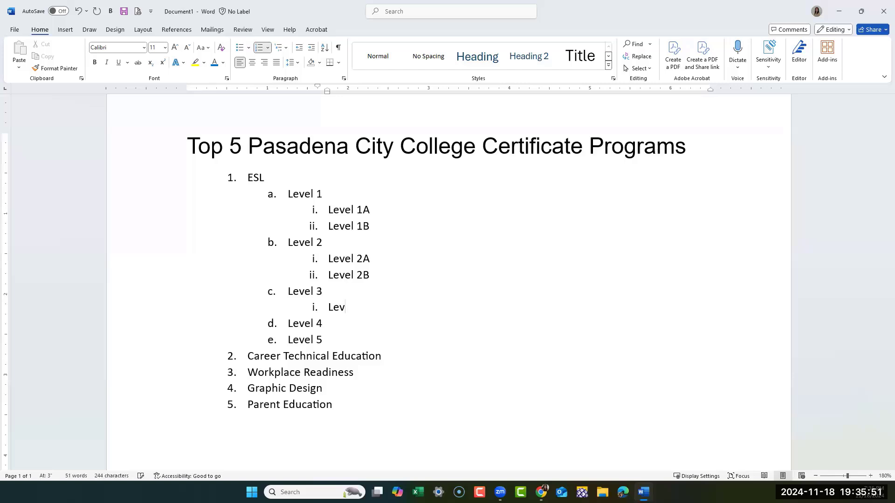
text( el3A)
key(Return)
text(Level )
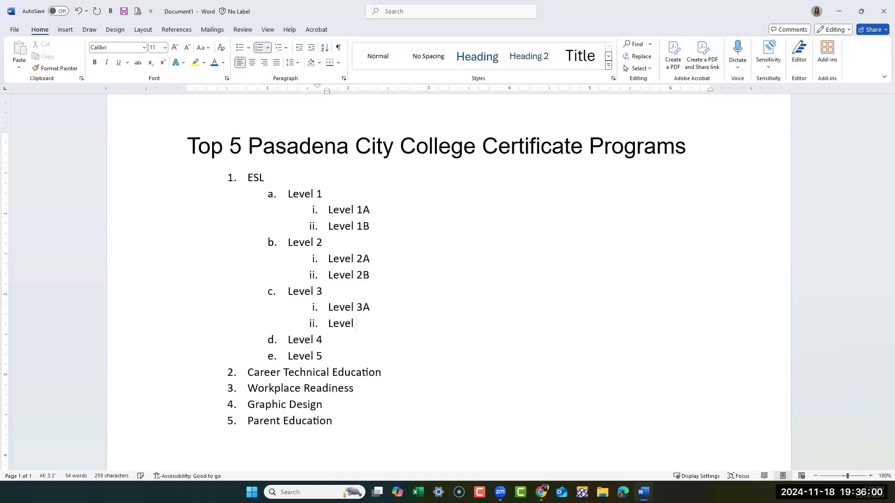
text(3B)
Add the third-level items Level 4A and Level 4B under Level 4
click(343, 341)
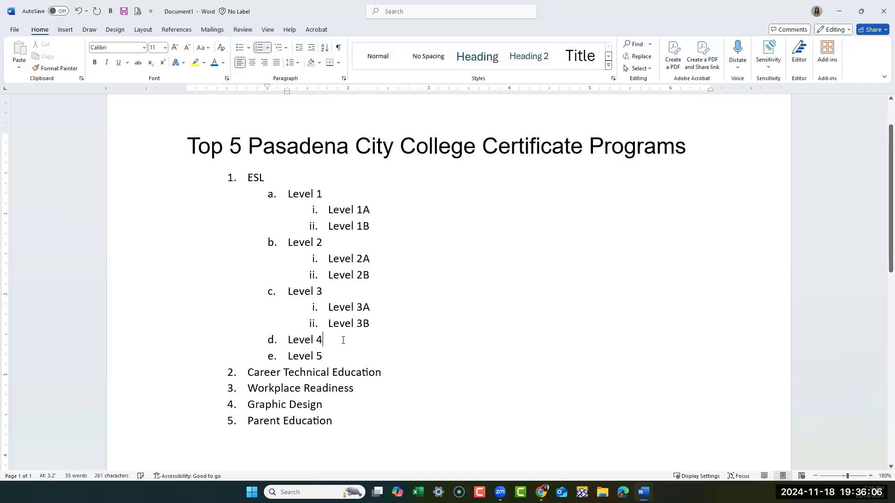
key(Return)
key(Tab)
text(Level 4A)
key(Return)
text(Level 4B)
Add the third-level items Level 5A and Level 5B under Level 5
key(Down)
key(Return)
key(Tab)
text(Level 5A)
key(Return)
text(Level 5B)
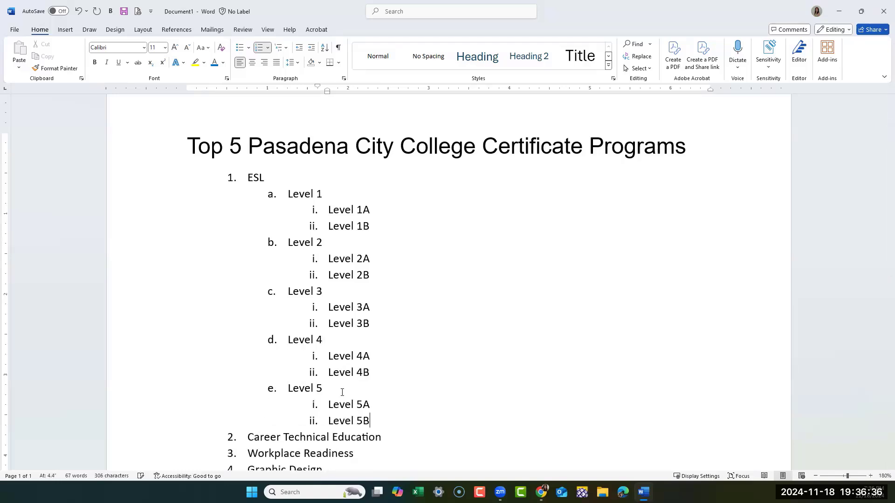
key(Return)
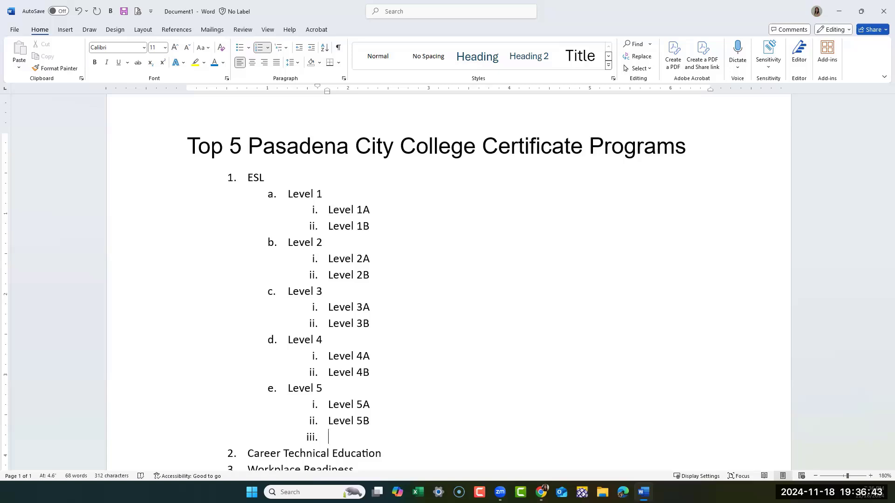
key(Return)
key(Return)
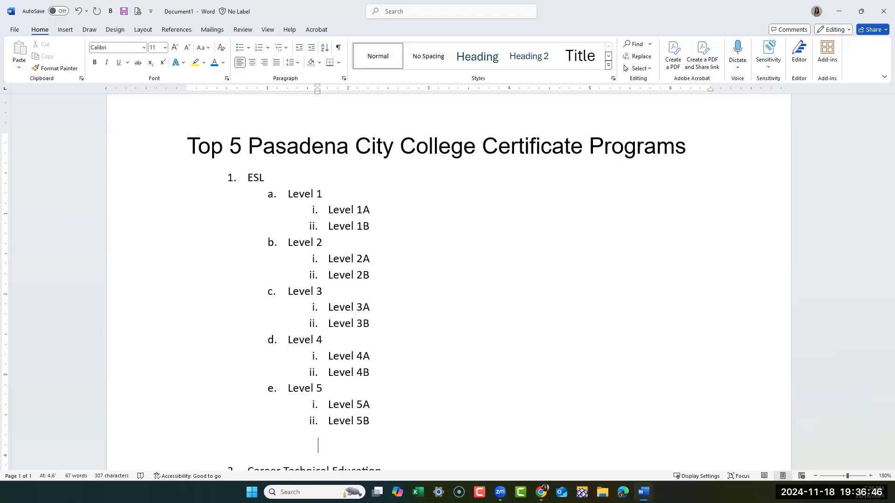
key(BackSpace)
key(BackSpace)
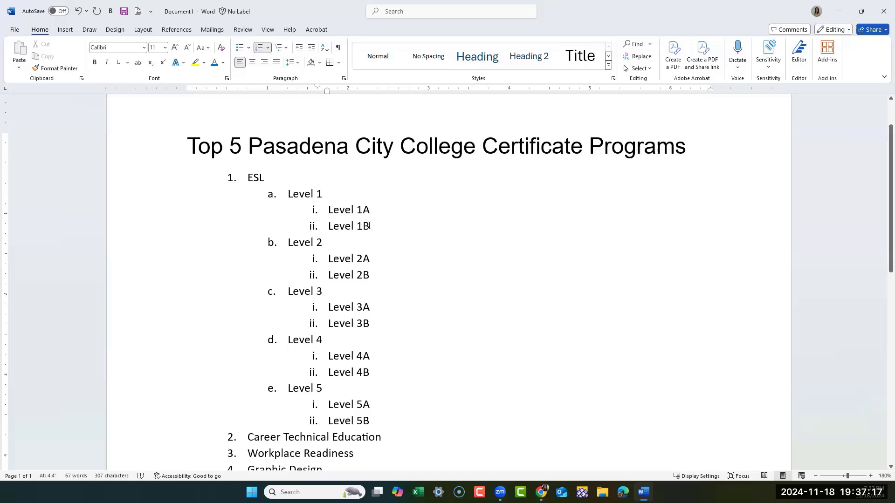
Add the second-level items Business Office Systems and General Office Clerk under Career Technical Education
scroll(401, 330, down, 1)
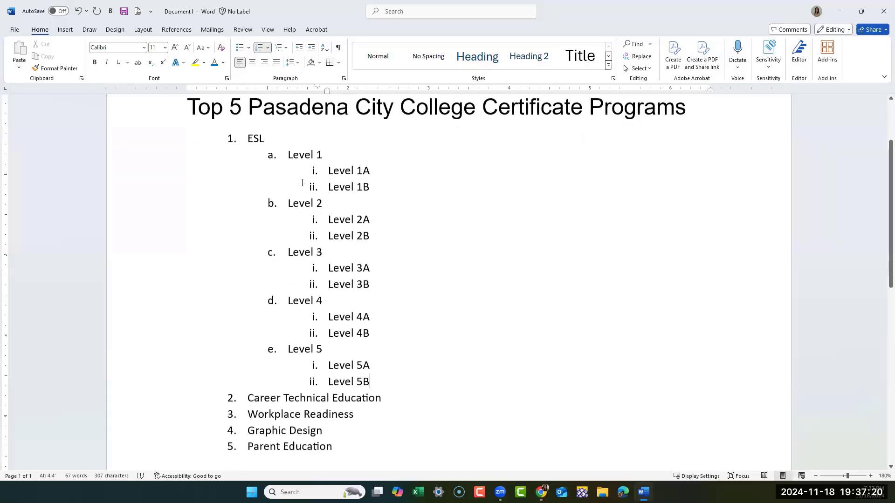
click(412, 401)
key(Return)
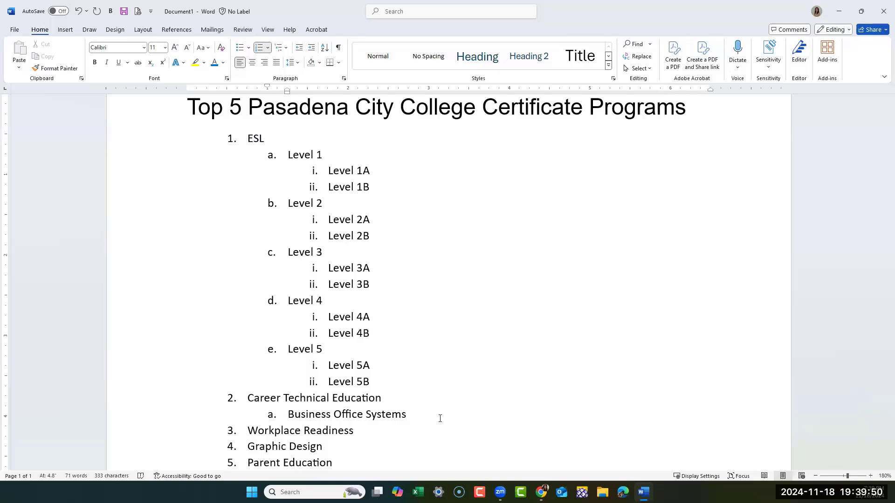
key(Return)
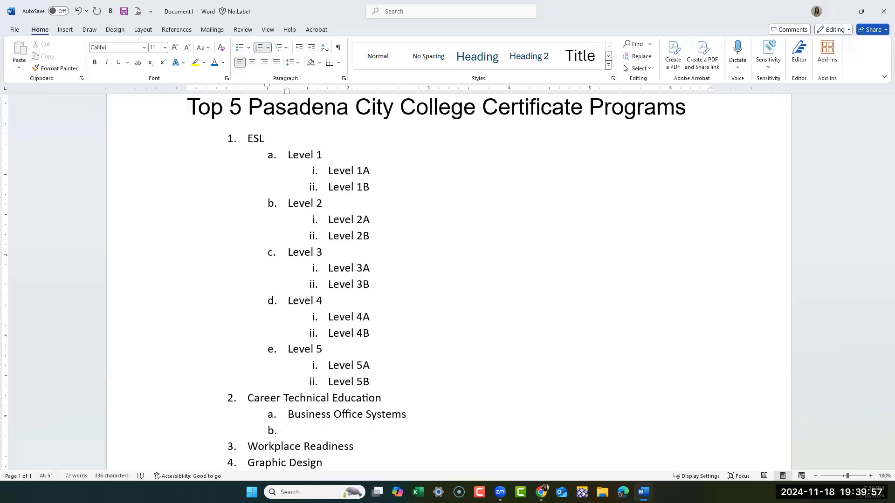
text(General C)
text(ffi)
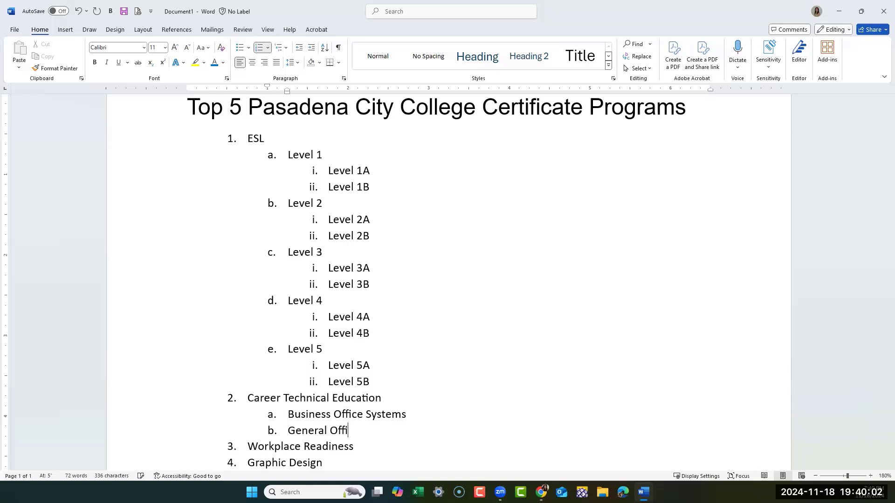
text(ce Clerk)
key(Return)
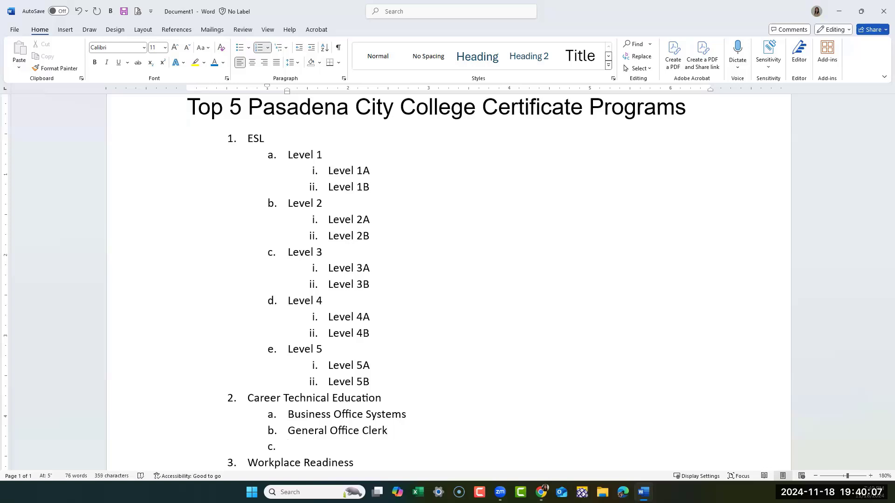
Continue the Career Technical Education sublist with Computer Keyboarding, Computer Skills and Basic Bookkeeping
text(Computer Keyboarding)
key(Return)
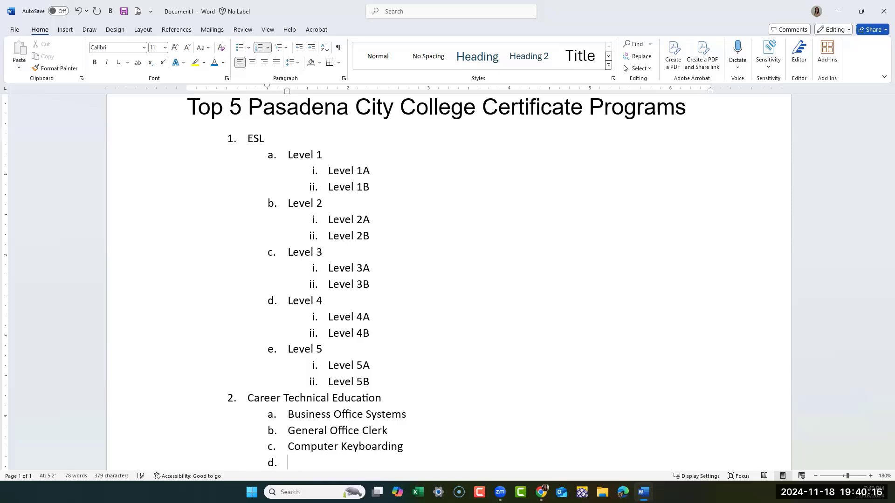
text(Computer Skills)
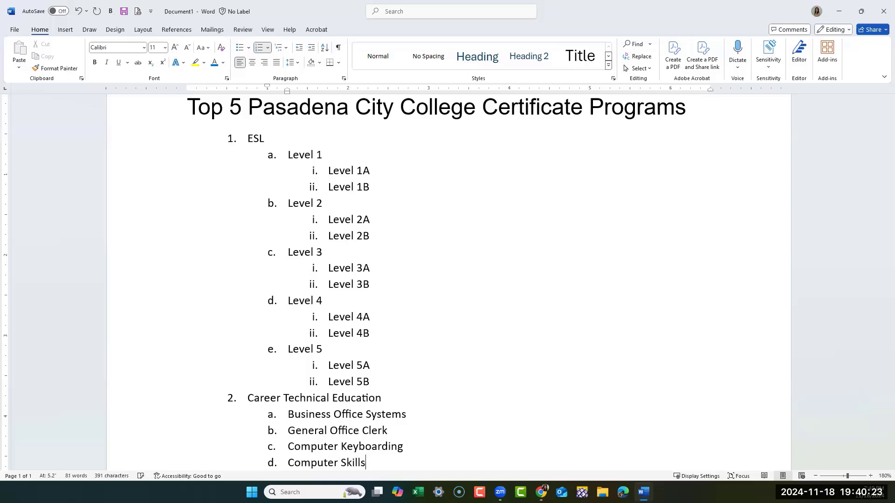
key(Return)
text(Basic Bo)
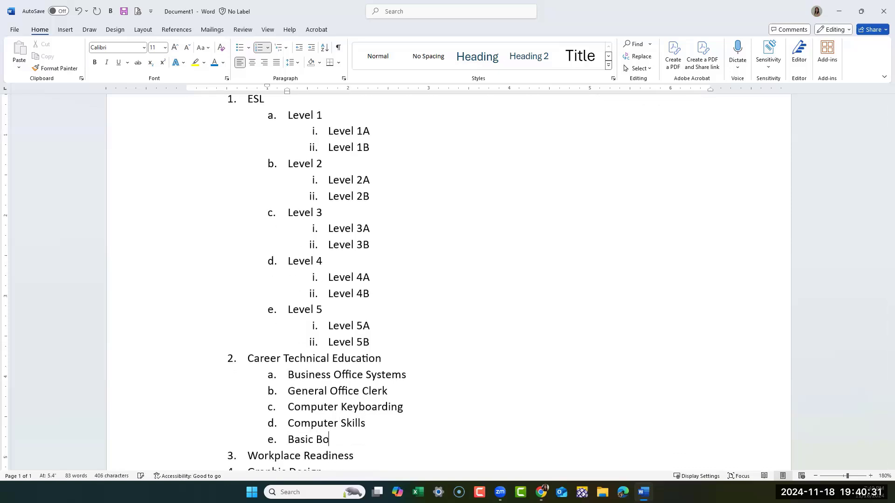
text(okkeeping)
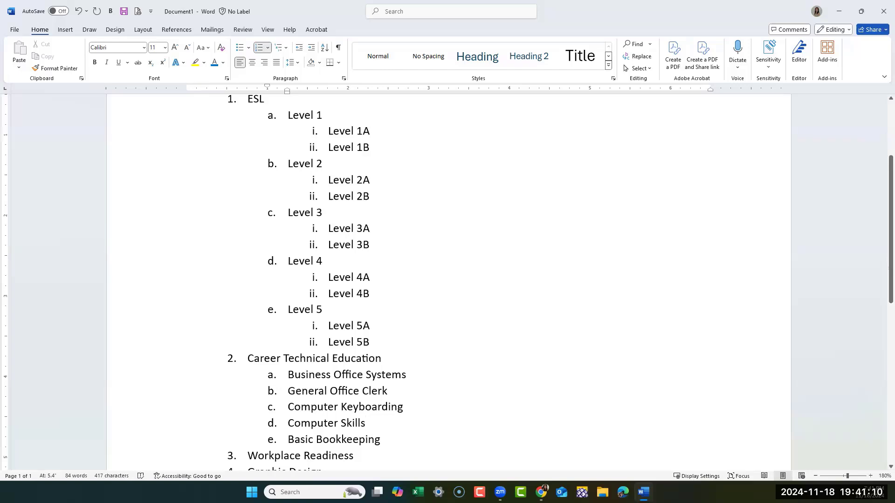
Add the third-level items Microsoft Windows and Digital Skills, Word and Excel under Computer Skills
key(Return)
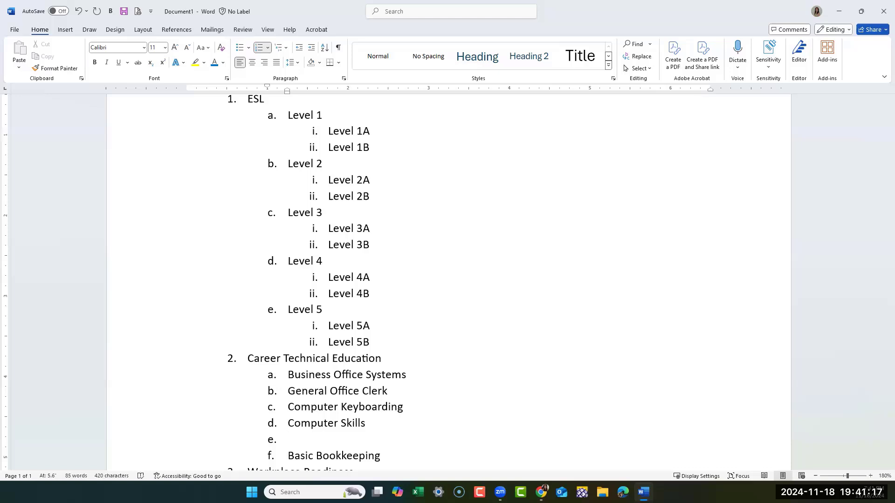
key(Tab)
text(Micro)
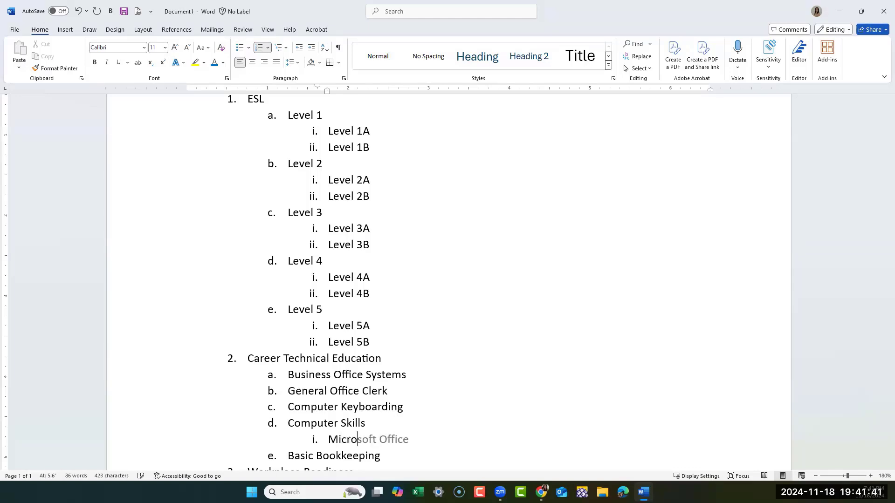
text(soft Windows)
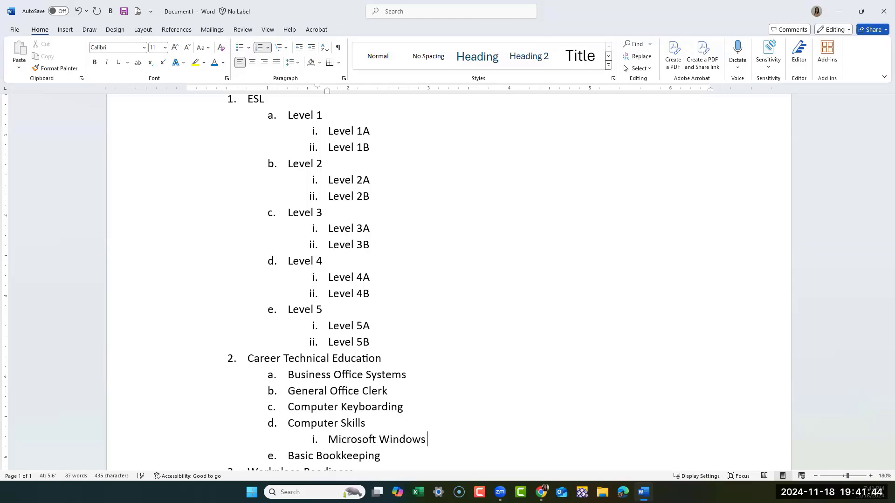
text( and Digital Skills)
key(Return)
text(Word)
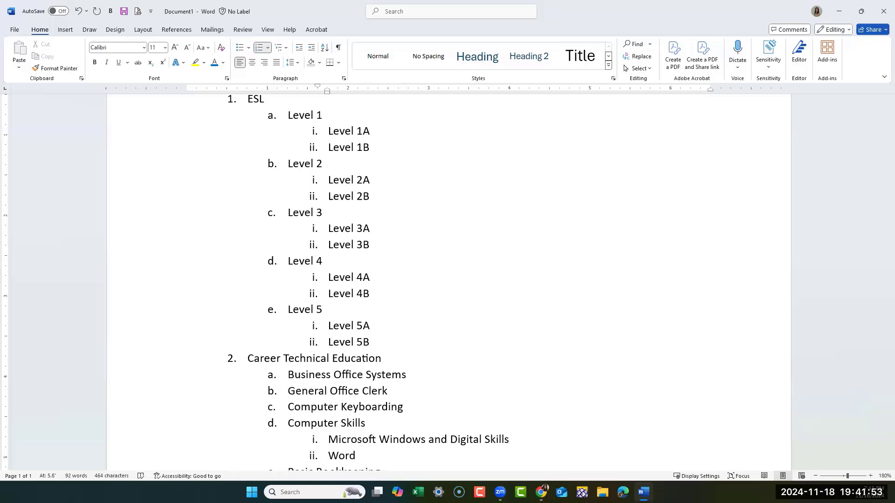
key(Return)
text(Excel)
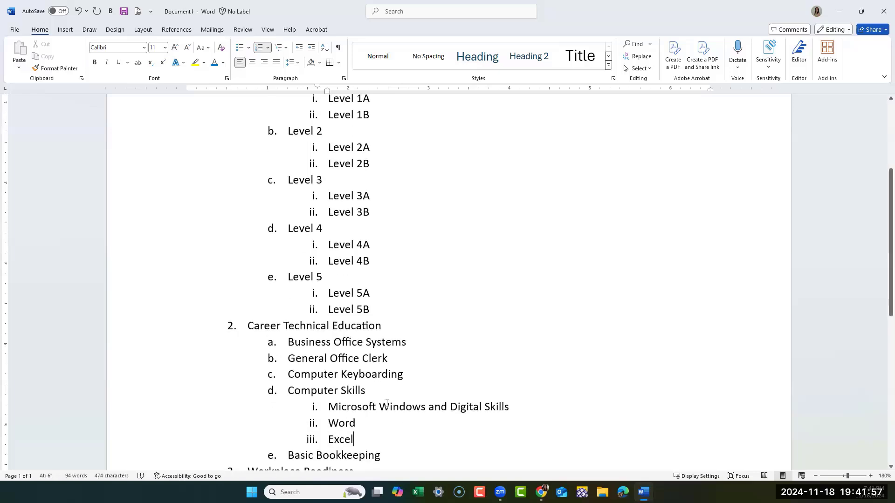
Add the third-level items Microsoft Windows and Digital Skills, Computer Keyboarding A and Computer Keyboarding B under Computer Keyboarding
click(411, 373)
key(Return)
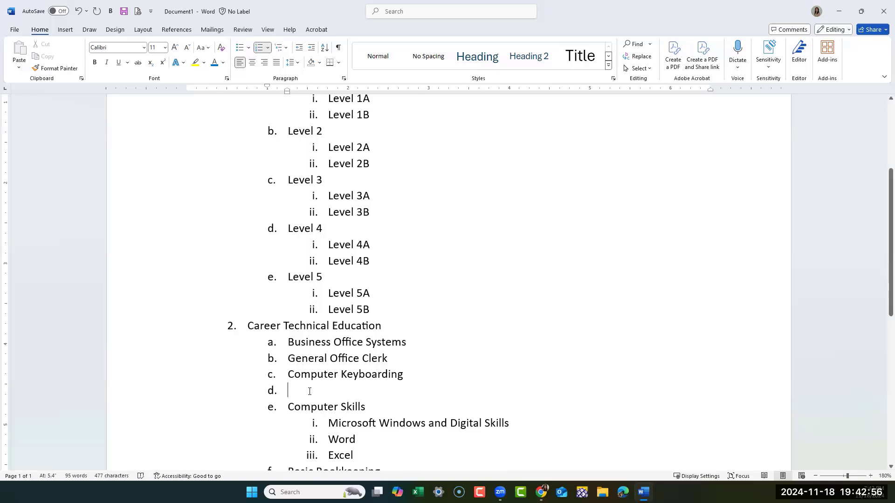
key(Tab)
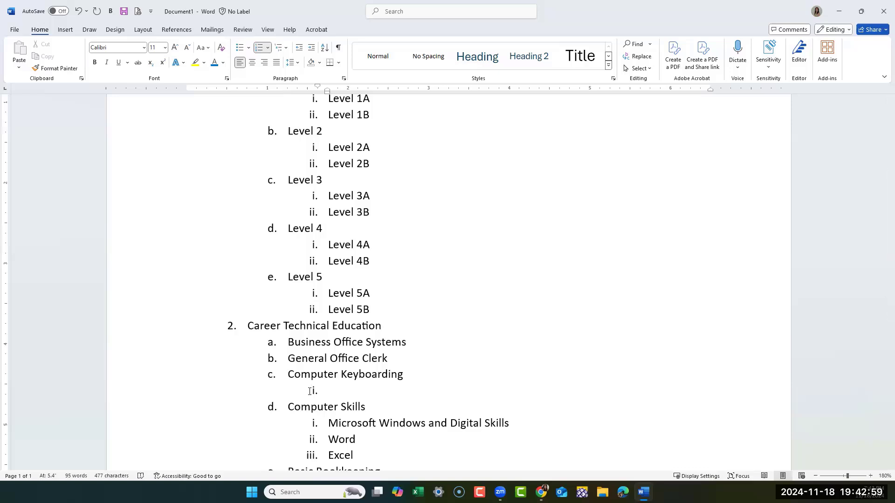
text(Mic)
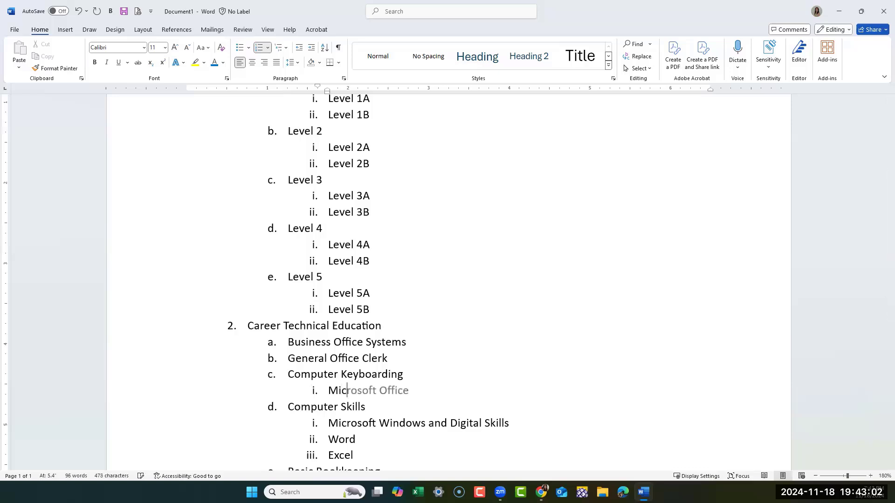
text(rosoft Windows and )
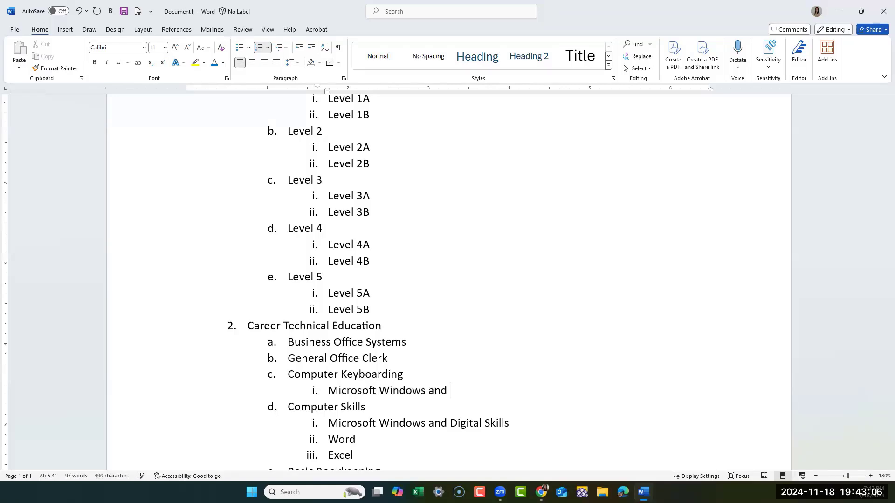
text(Digital Skills)
key(Return)
text(C )
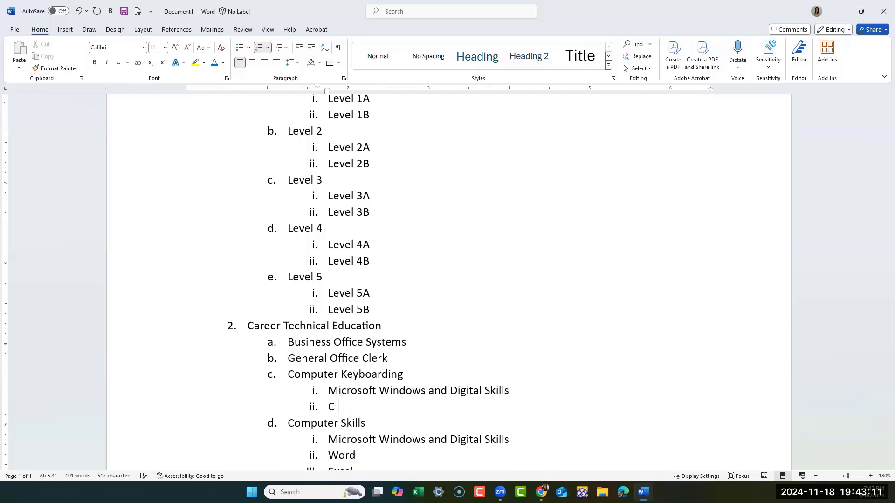
text(omputer Ke)
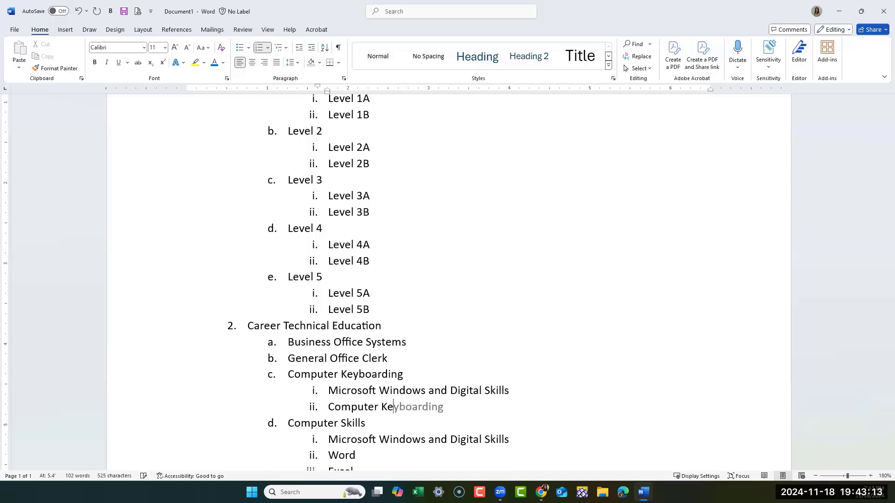
text(yboarding A)
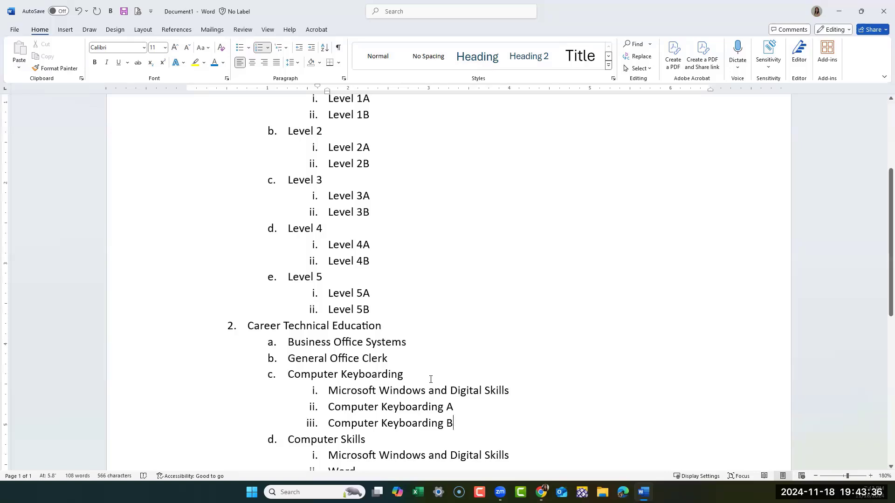
Change the entire list from ESL to Parent Education to the multilevel style with diamond, arrow and square bullets
scroll(433, 435, down, 3)
scroll(433, 435, up, 9)
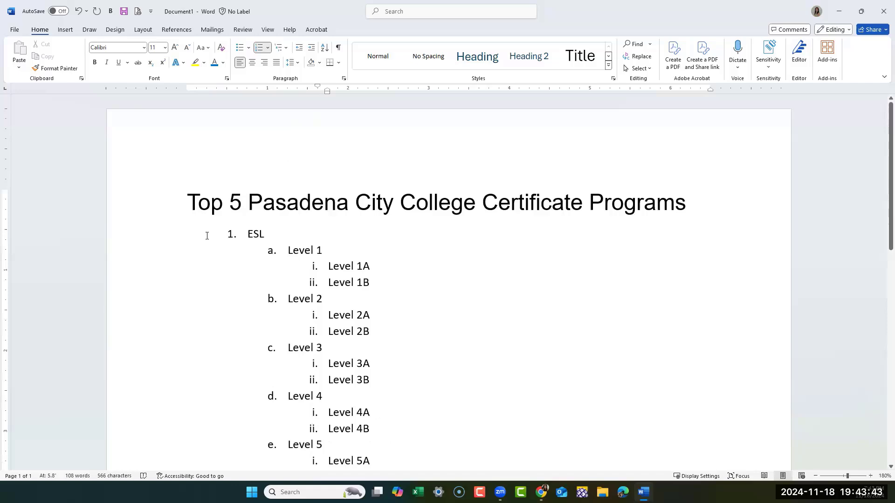
drag(217, 239, 354, 417)
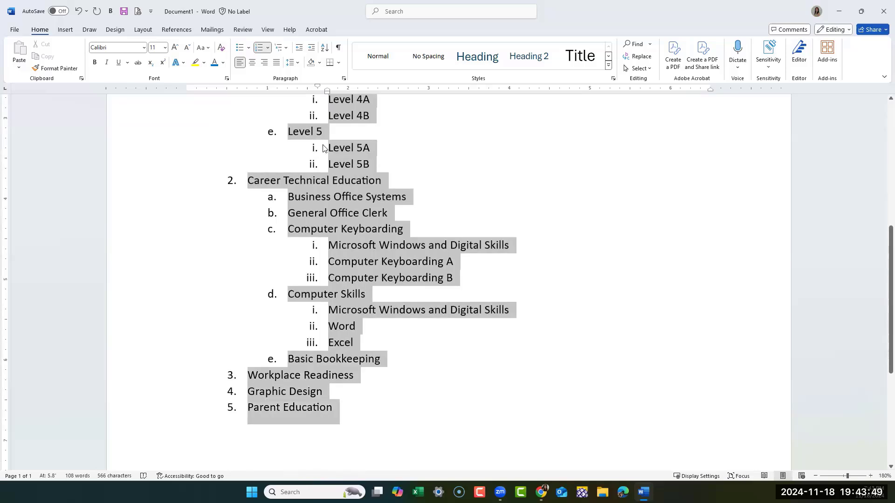
click(286, 50)
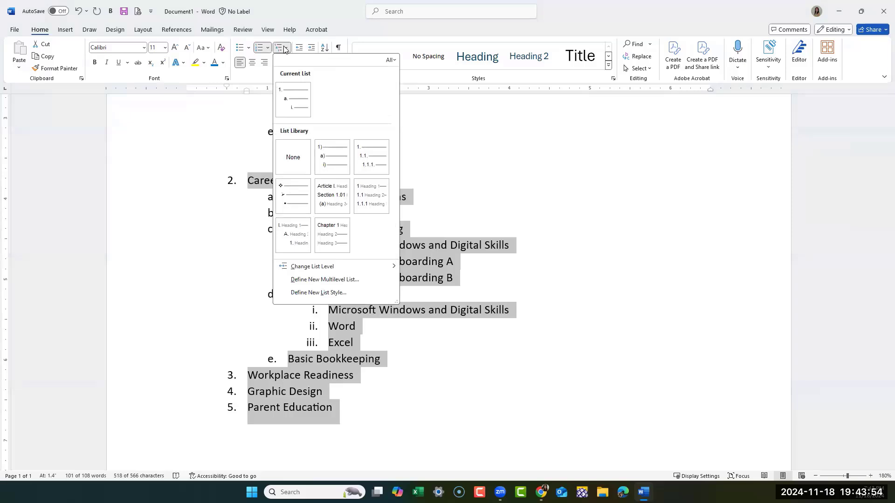
mouse_move(366, 161)
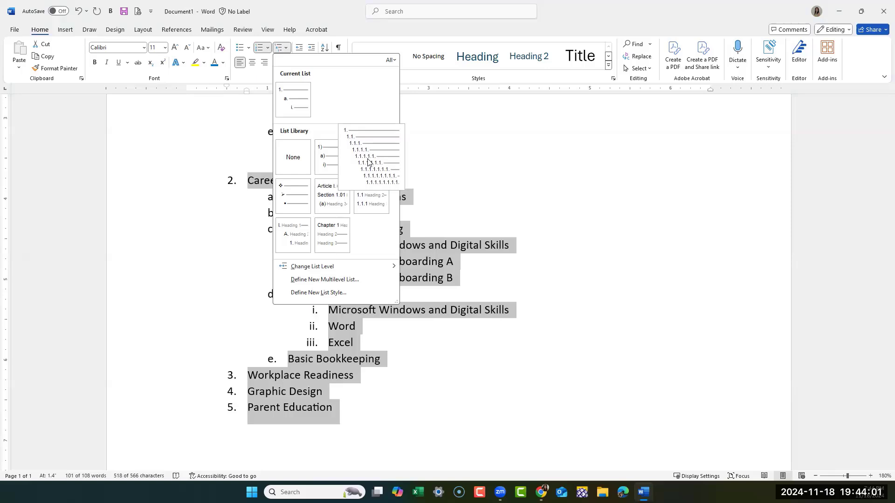
click(297, 198)
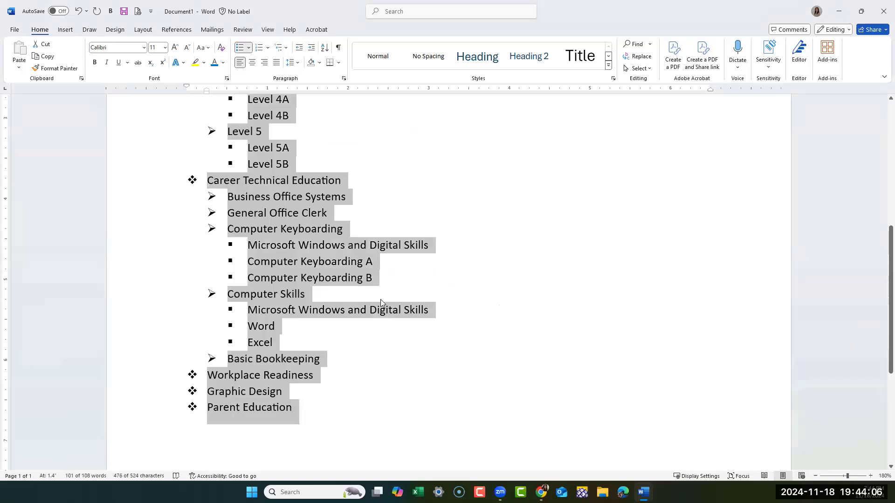
Switch the entire multilevel list to the 1., 1.1., 1.1.1. numbering style
scroll(294, 267, up, 3)
scroll(216, 220, up, 2)
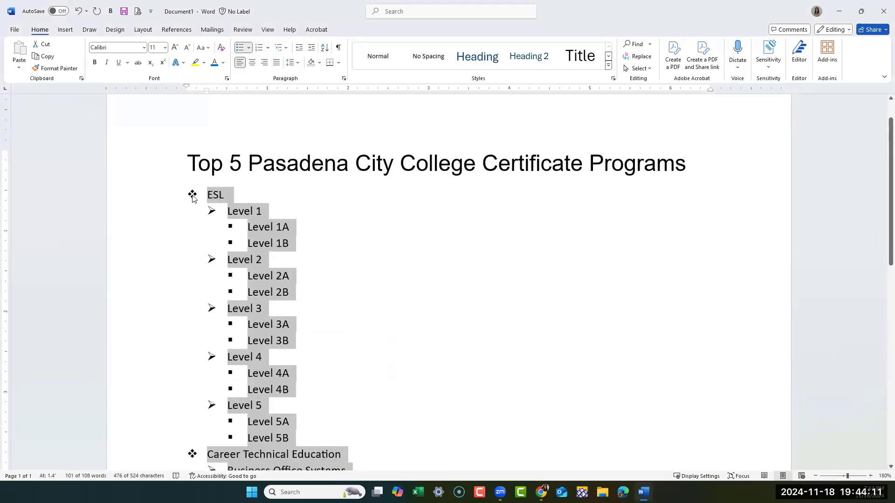
scroll(192, 196, down, 1)
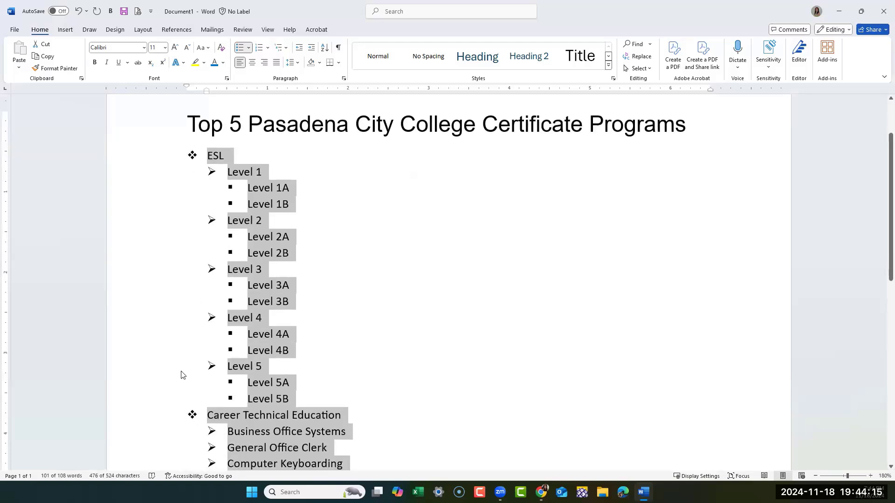
scroll(208, 394, down, 2)
scroll(212, 213, up, 3)
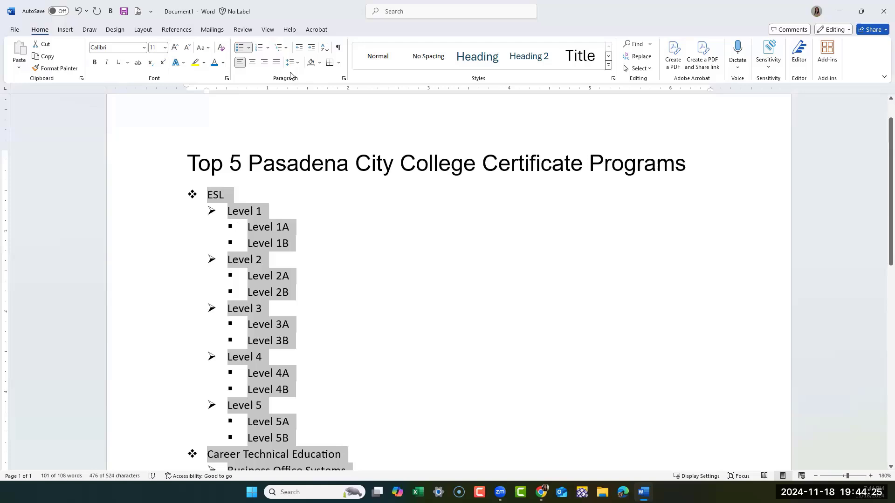
click(286, 48)
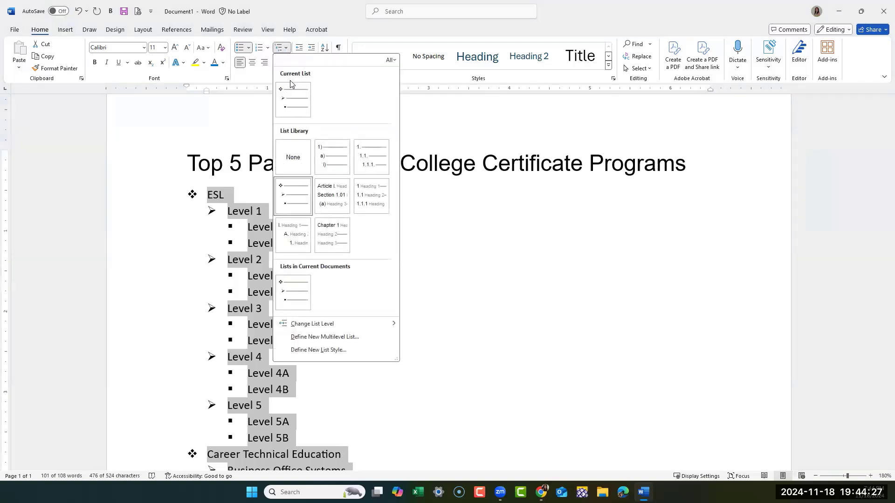
mouse_move(328, 167)
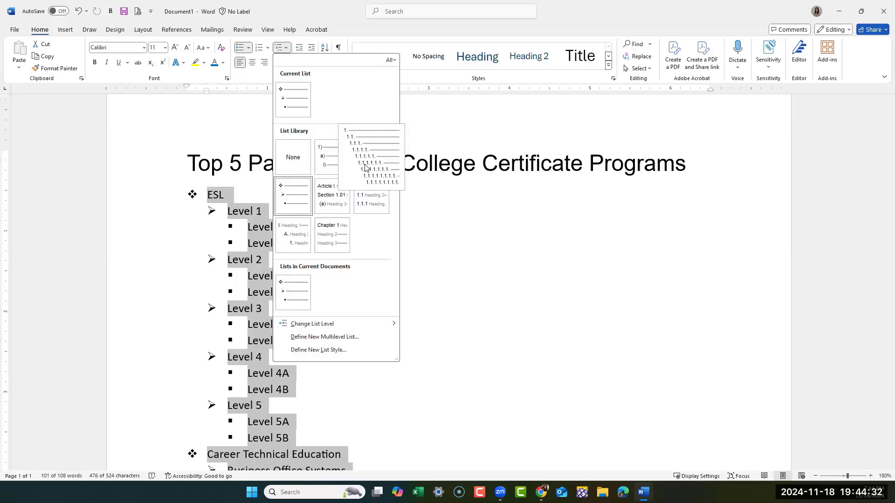
click(366, 169)
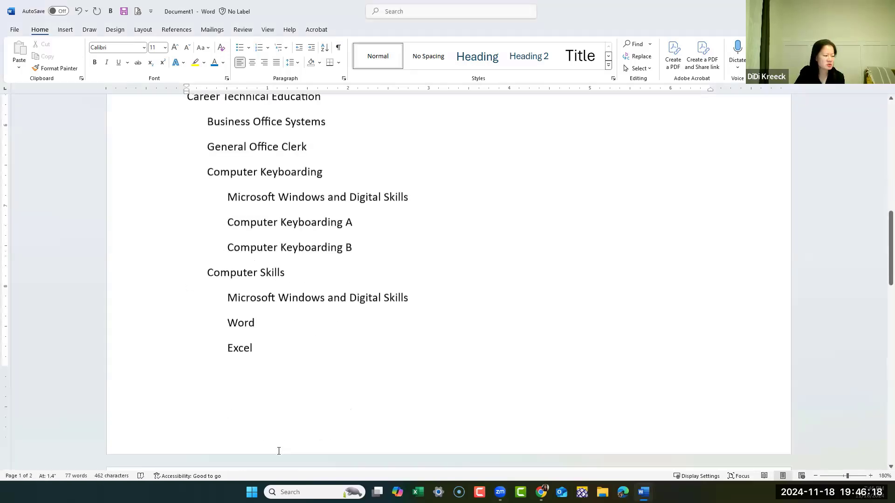
Add the lines Computer Skills and Computer Keyboarding a few lines below Parent Education and format both as a diamond-bulleted list
scroll(270, 443, down, 10)
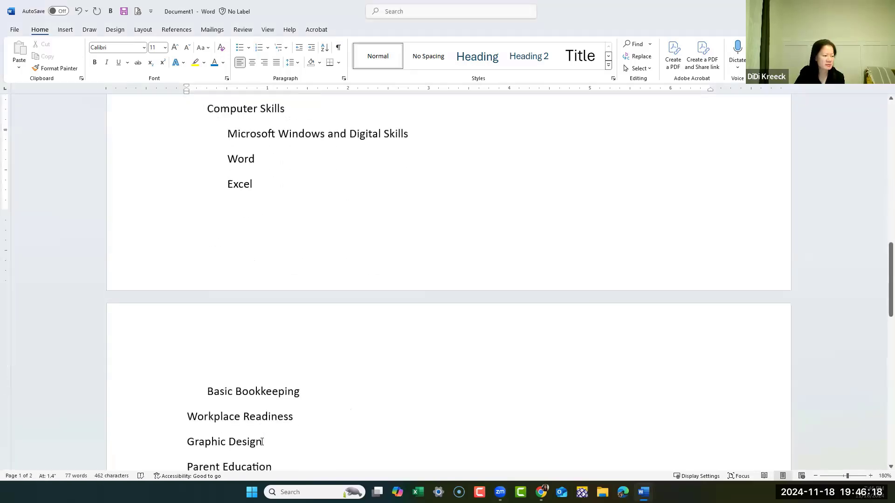
click(262, 422)
key(Return)
key(Return)
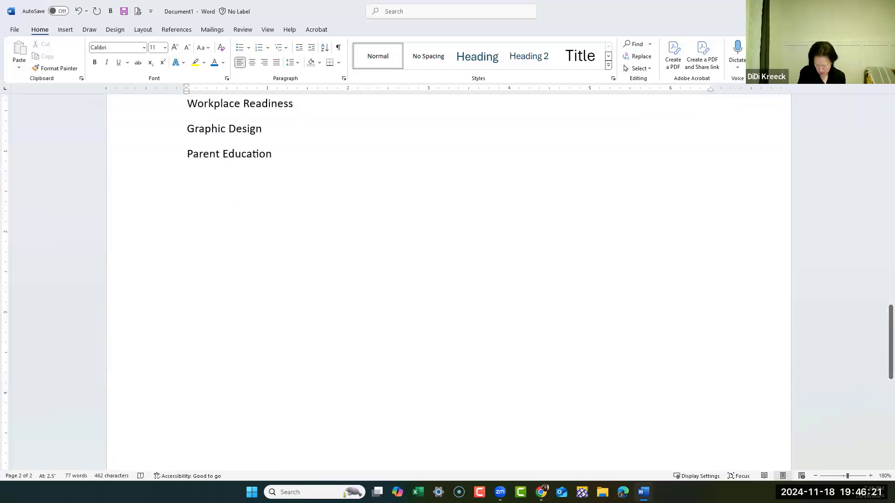
text(Comp)
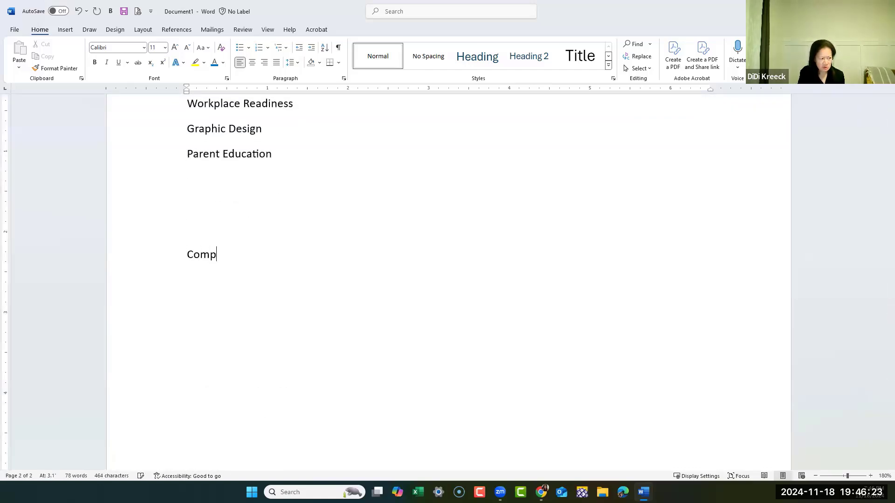
text(uter Ski)
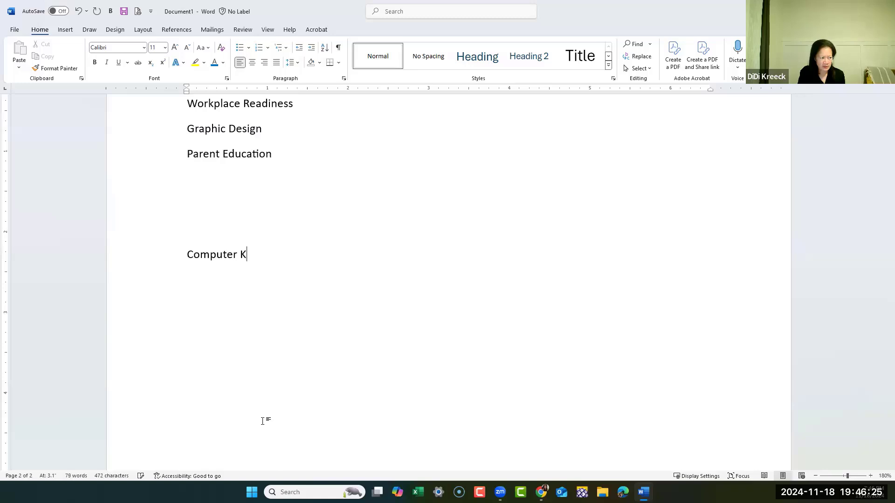
text(lls)
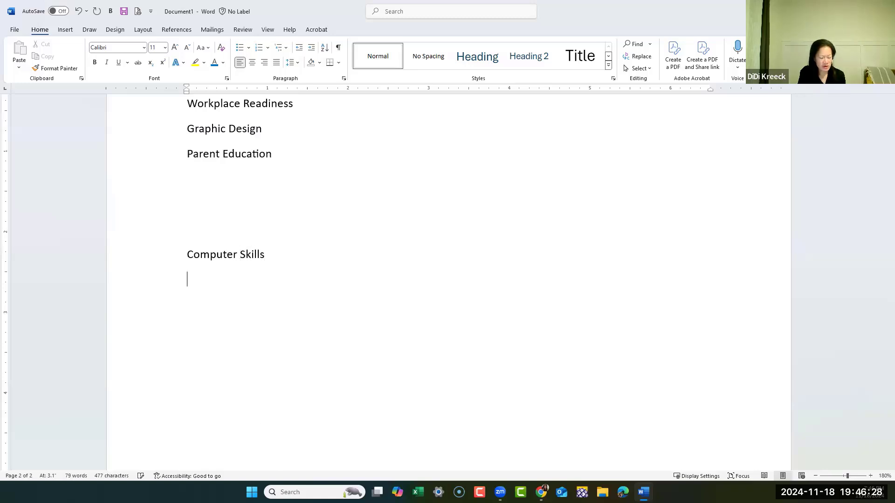
key(Return)
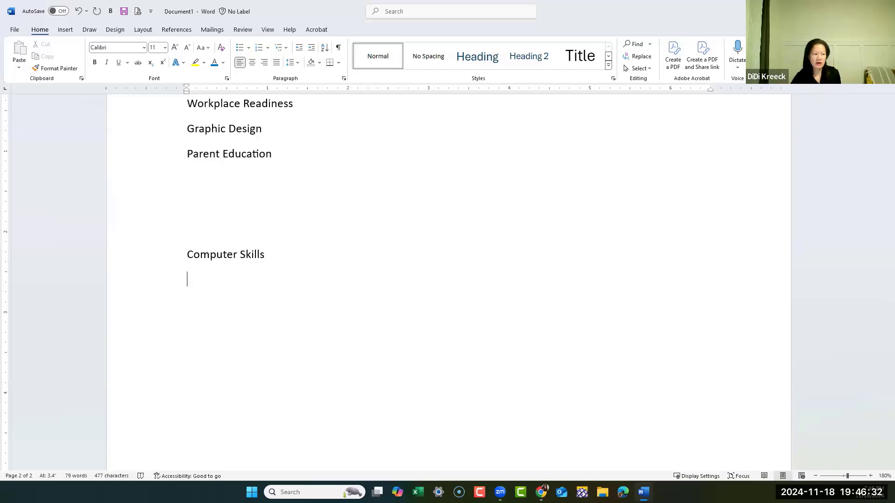
text(Compute)
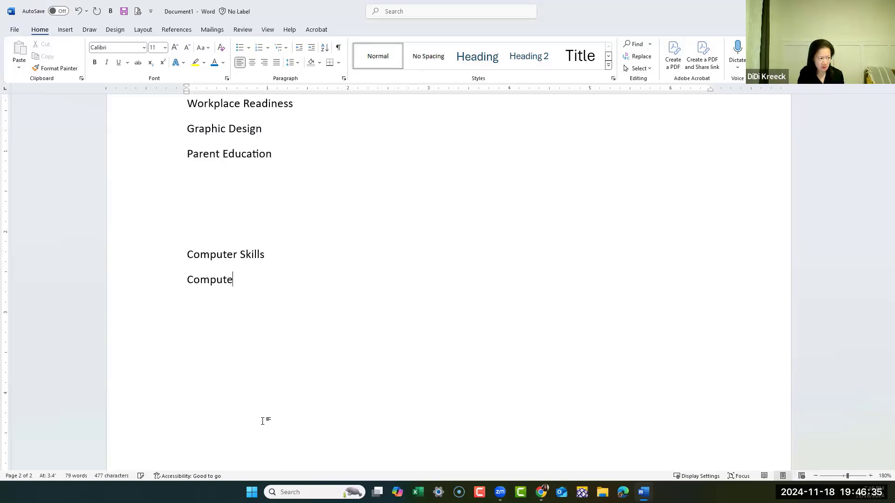
text(r Keyboarding)
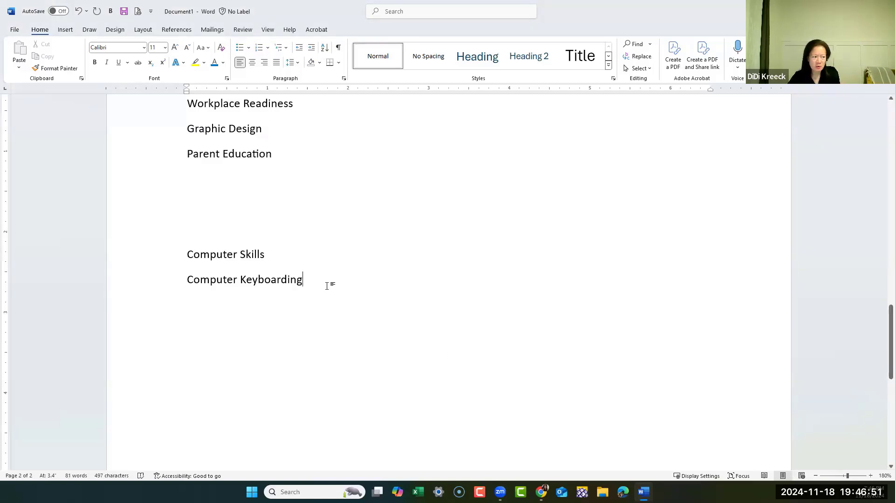
drag(228, 275, 202, 258)
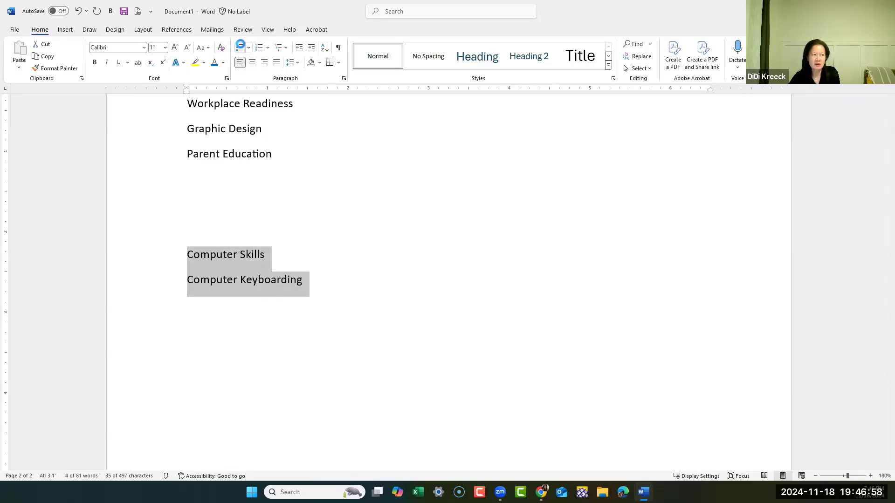
click(241, 47)
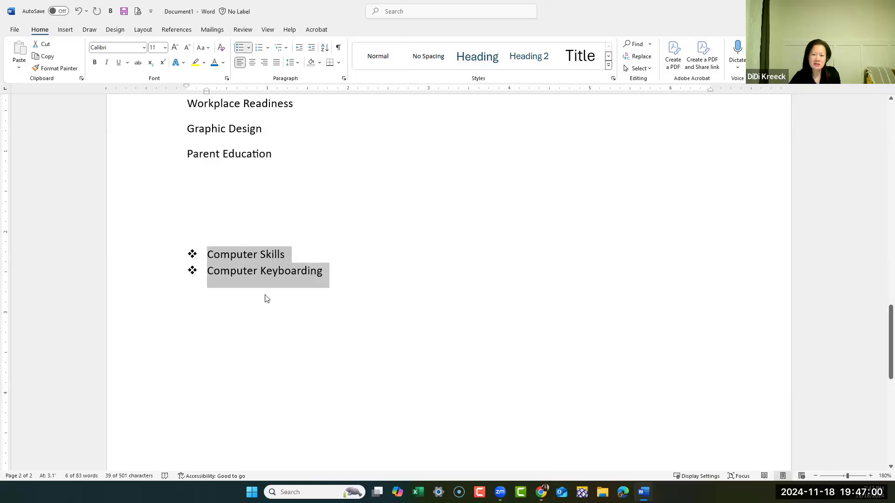
Add the second-level bullets Microsoft Windows and Digital Skills, Excel and Word under the new Computer Skills item
click(339, 260)
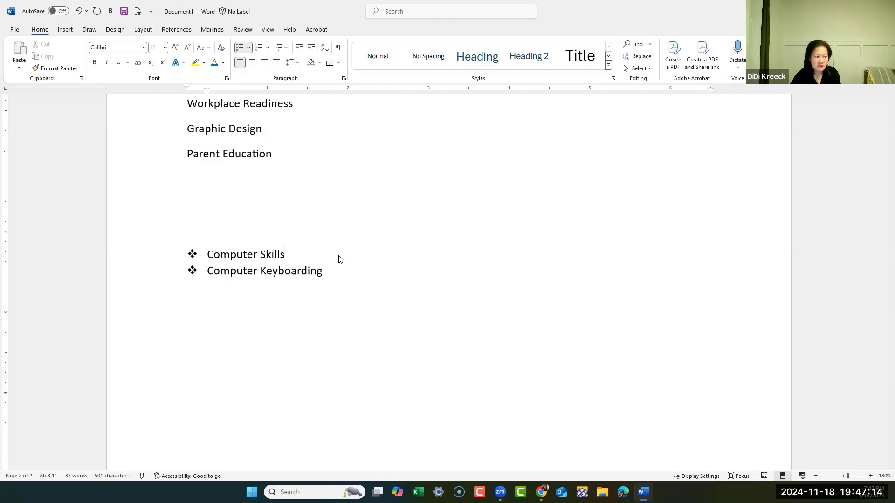
key(Return)
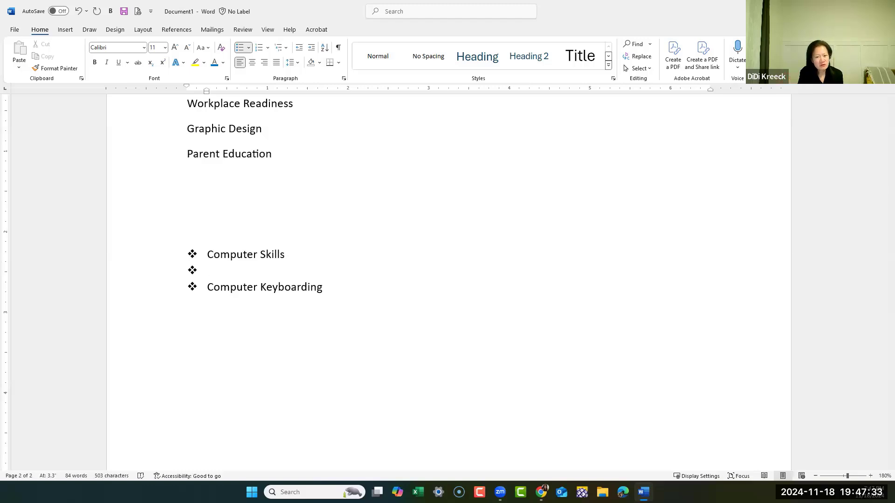
key(Tab)
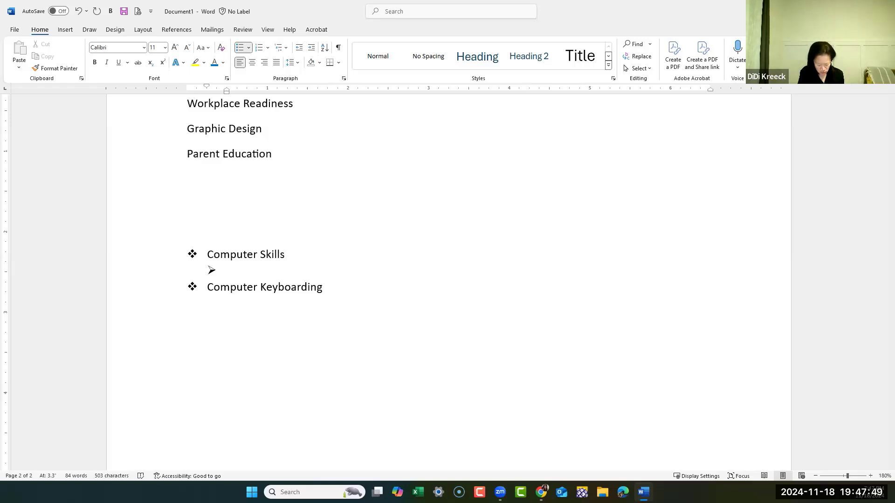
text(Microsoft)
key(Return)
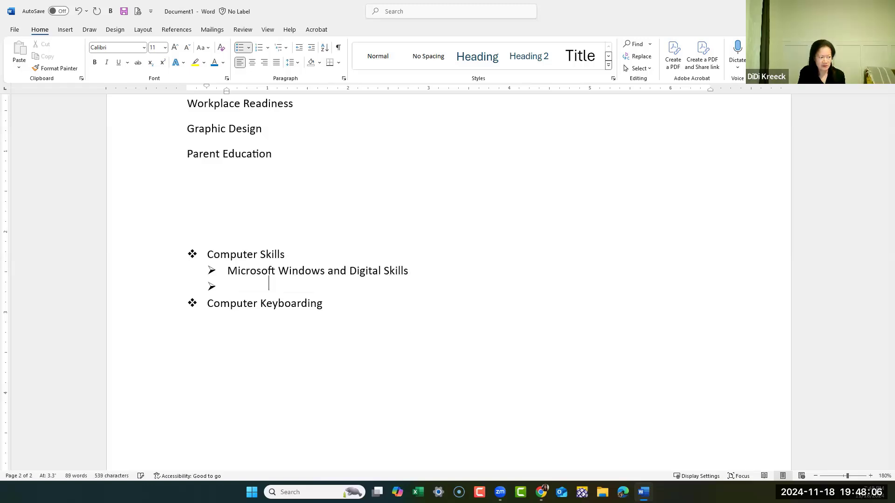
text(Excel)
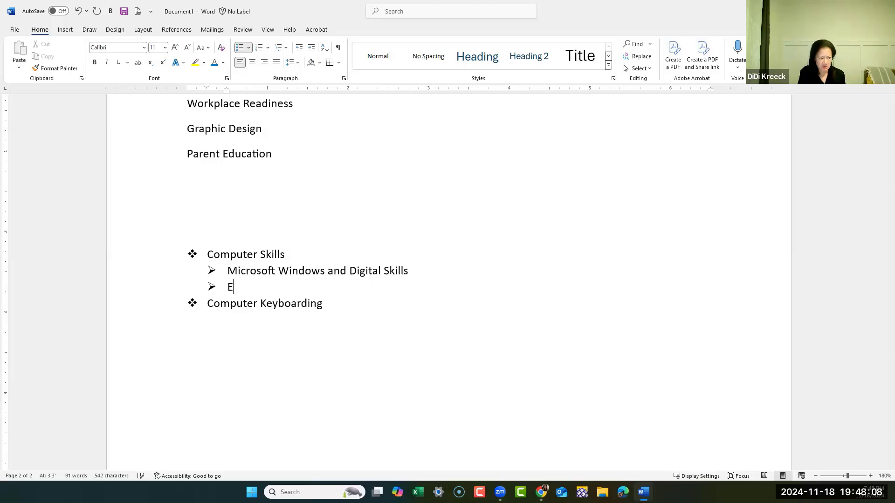
key(Return)
text(Work)
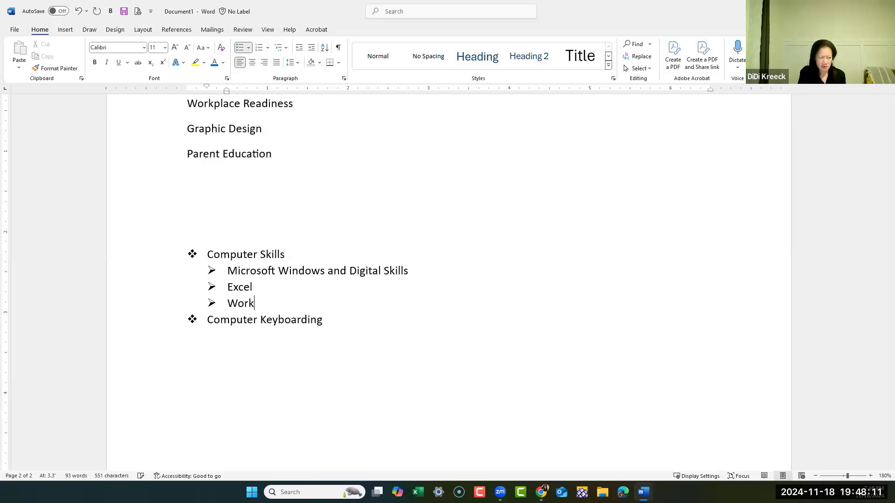
key(BackSpace)
text(d)
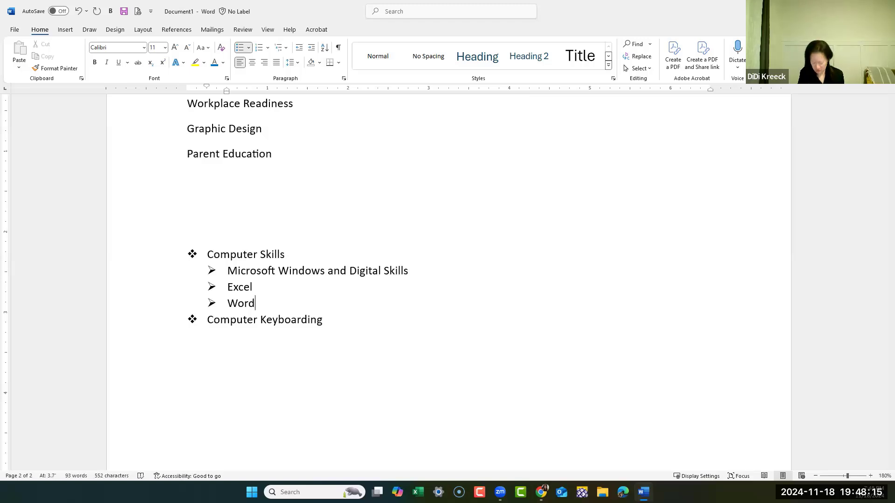
Add an empty bullet below Word in the Computer Skills list and demote it to the third level
key(Return)
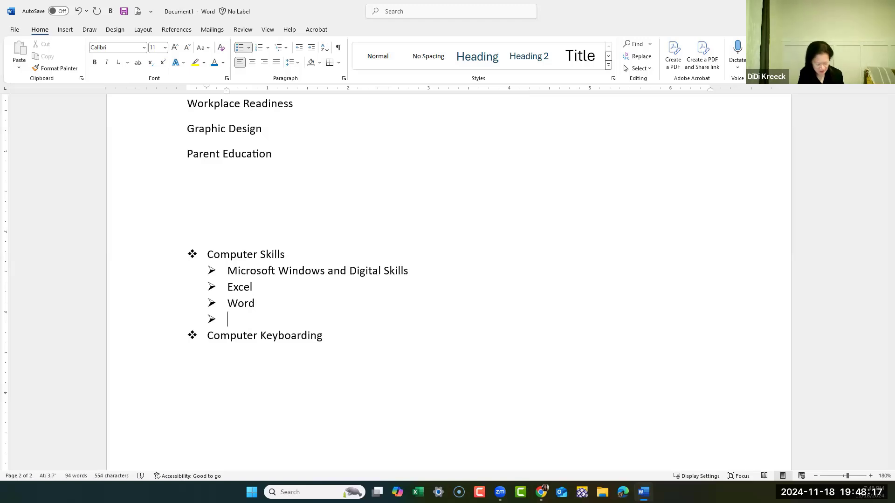
key(Tab)
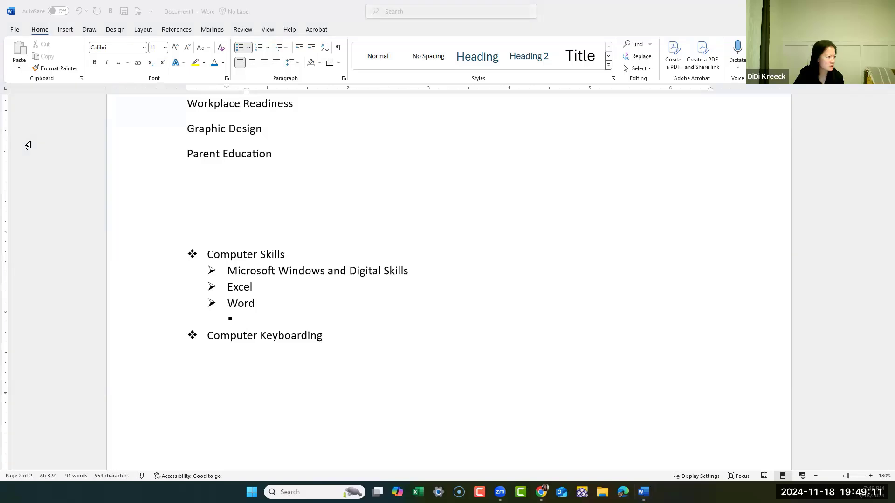
Add a text annotation over the page, beside the list, reading "Press Shift and Tab to get back a level", "Or", "Press Backspace" on separate lines
click(507, 184)
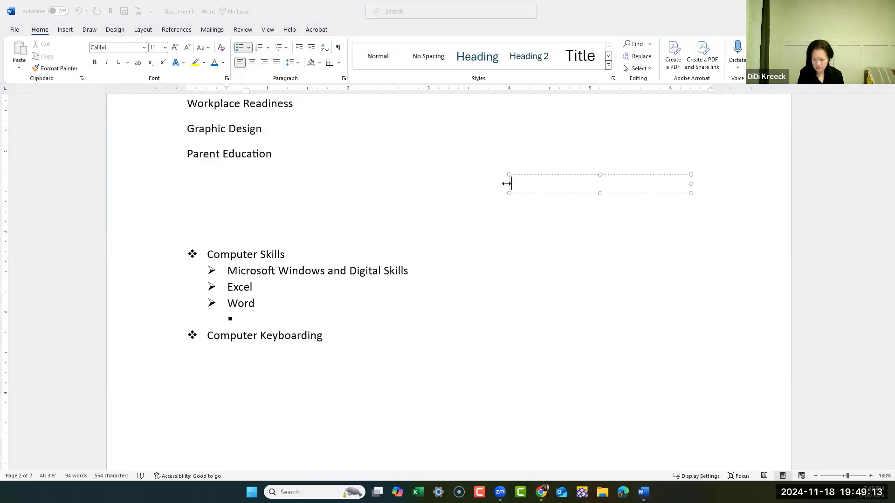
text(Press S)
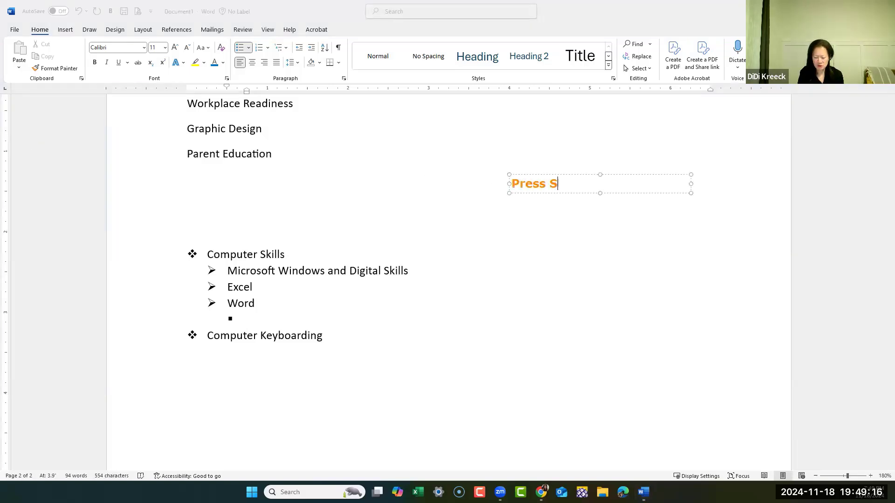
text(hift and Ta)
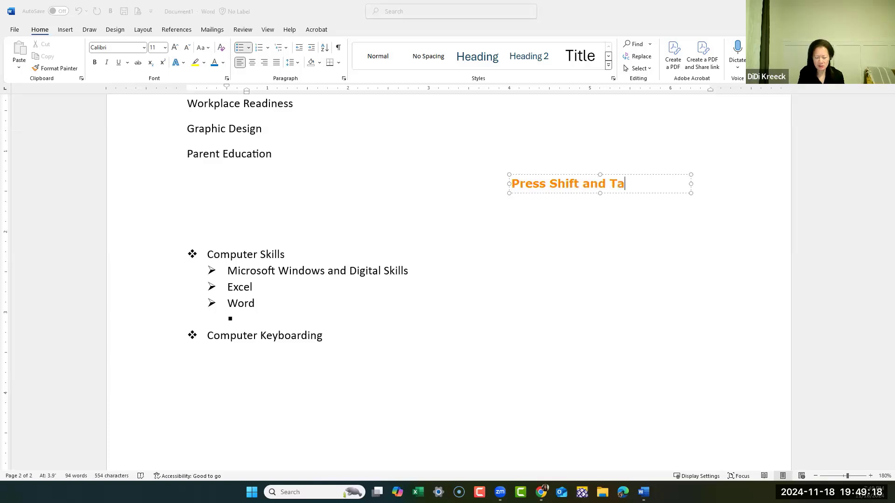
text(b to get back )
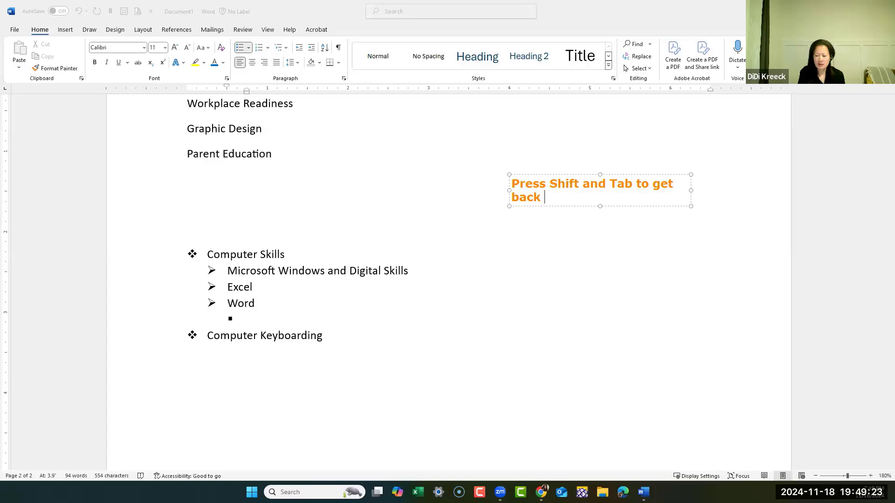
text(a lev)
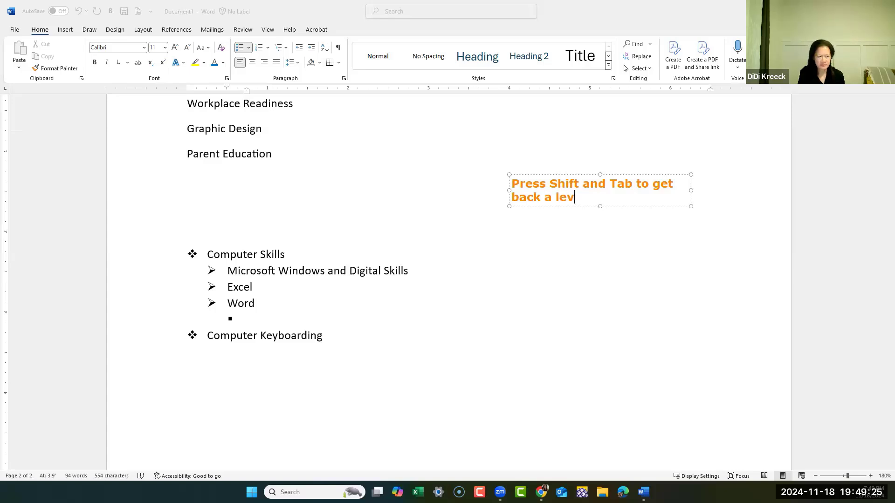
text(el)
key(Return)
text(Or)
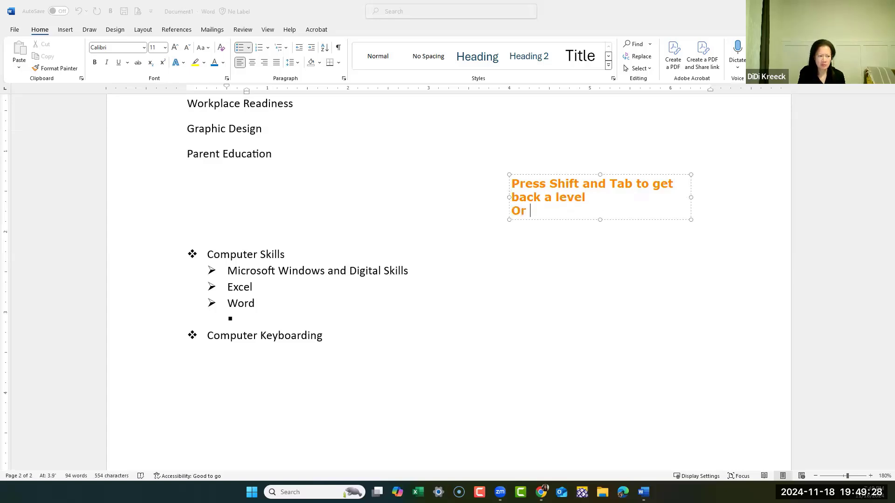
key(Return)
text(Press )
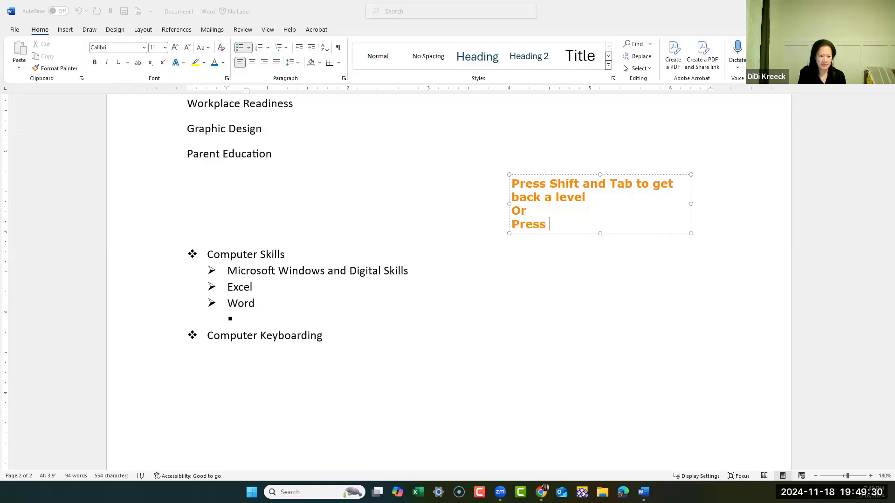
text(Backsp)
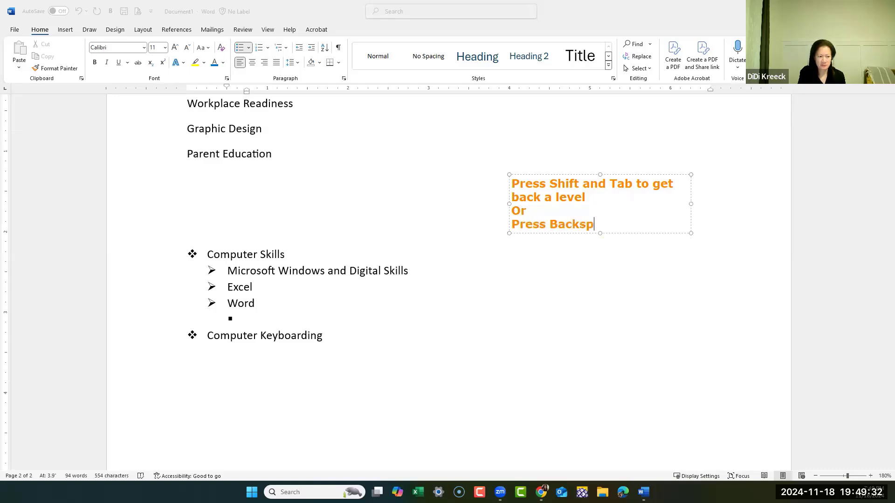
text(ace)
click(248, 322)
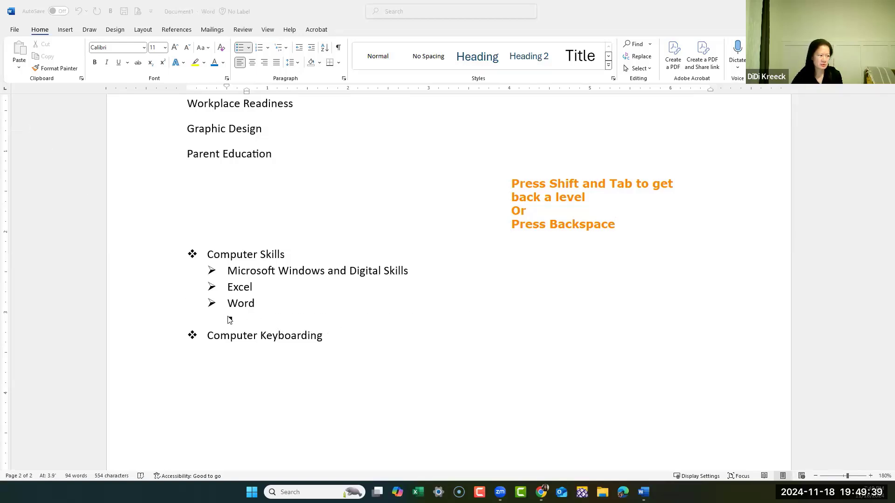
Promote the empty third-level bullet below Word to the first level and remove its bullet formatting
click(247, 321)
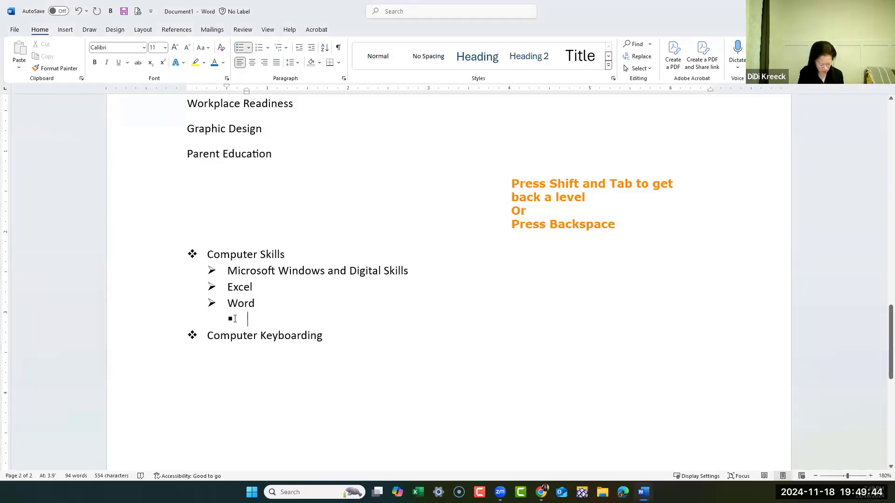
key(shift+Tab)
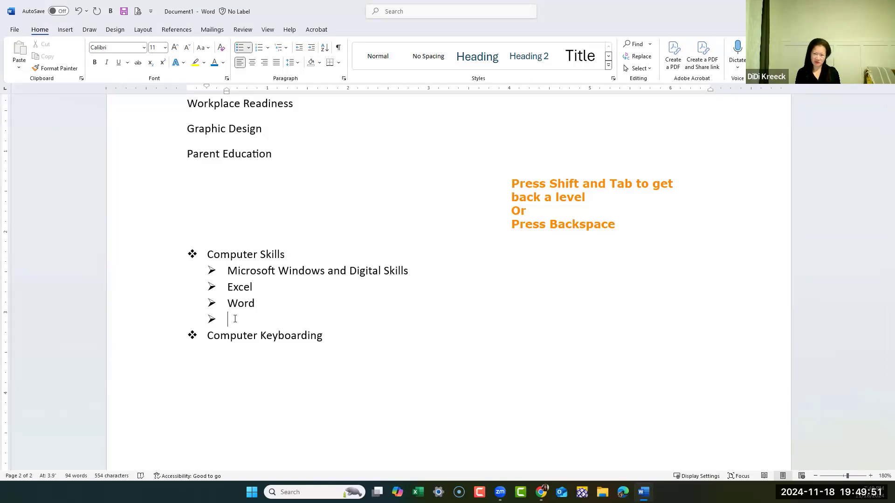
key(shift+Tab)
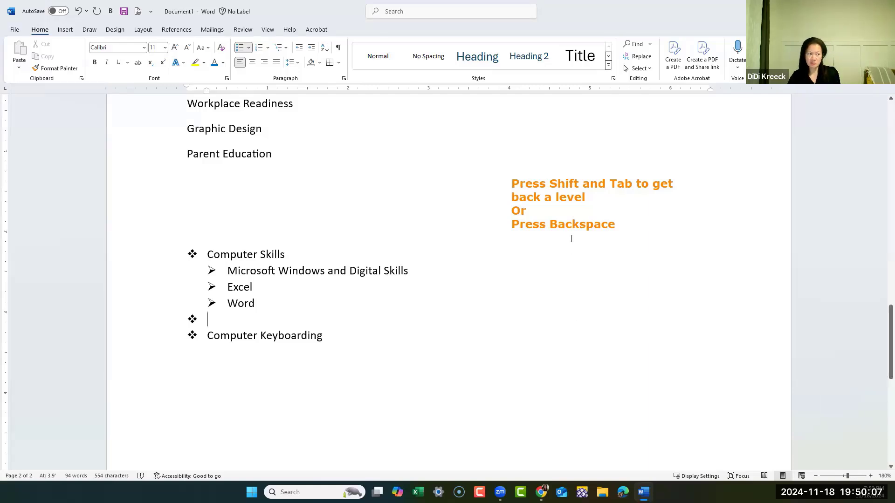
click(241, 48)
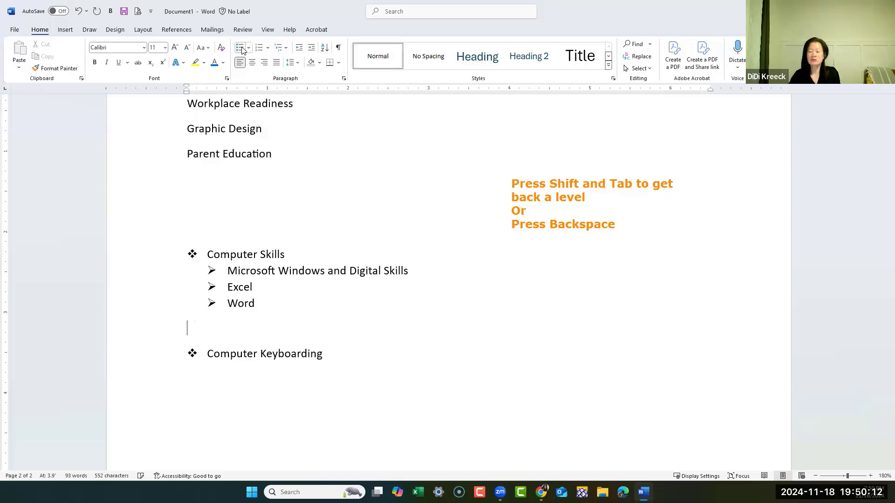